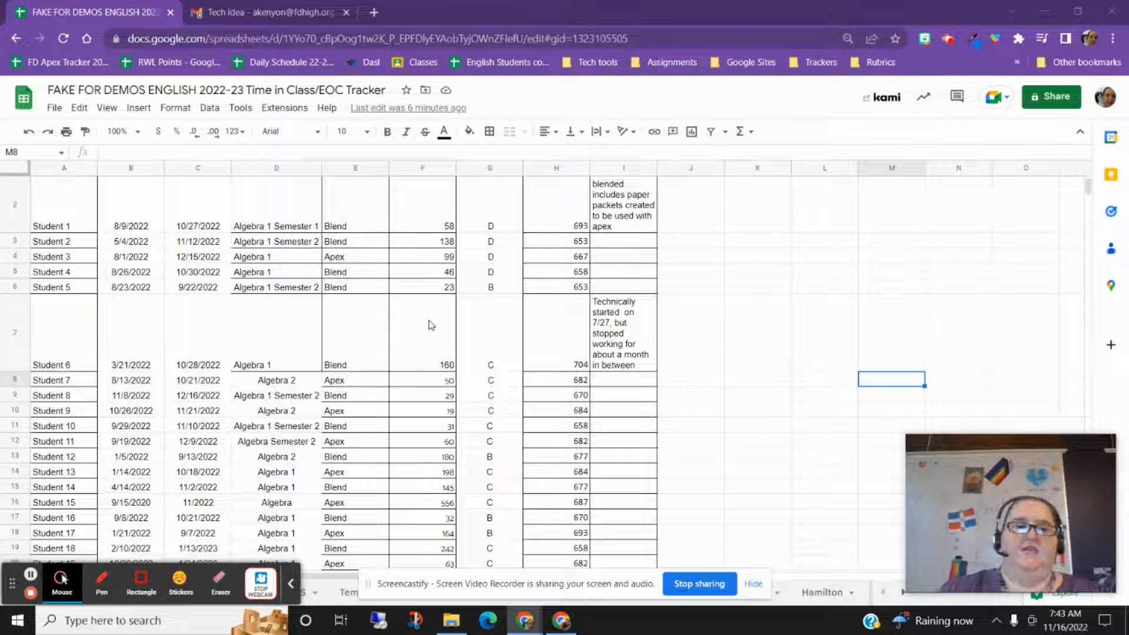
Examine the tracker's student rows, from the header row to the empty rows below Student 49.
scroll(431, 325, "down", 10)
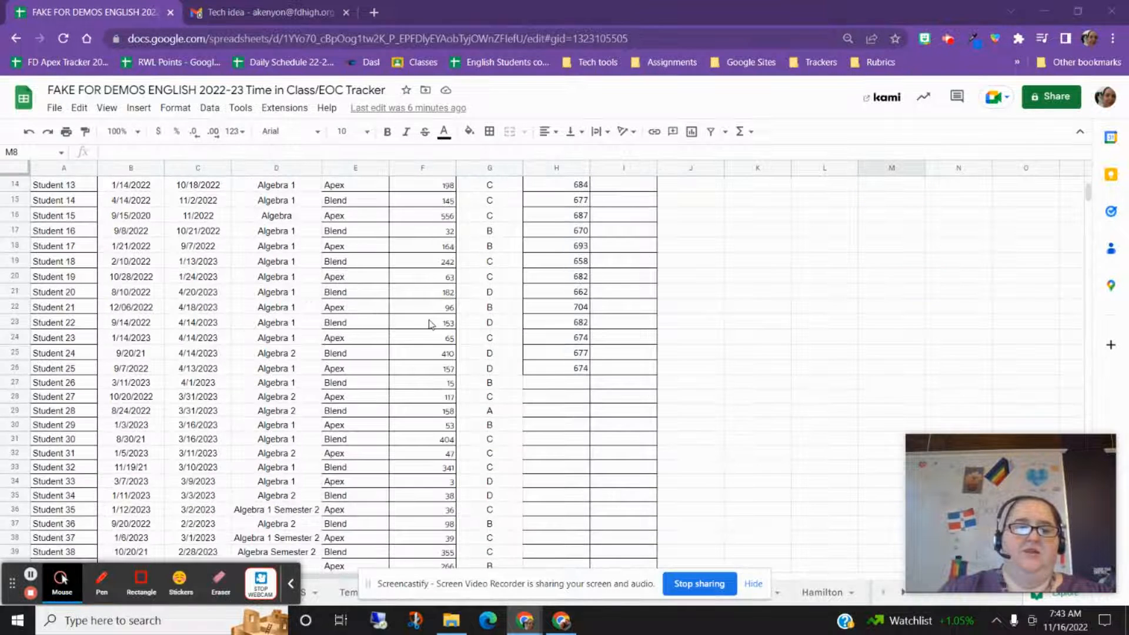
scroll(435, 325, "down", 1)
scroll(435, 325, "up", 2)
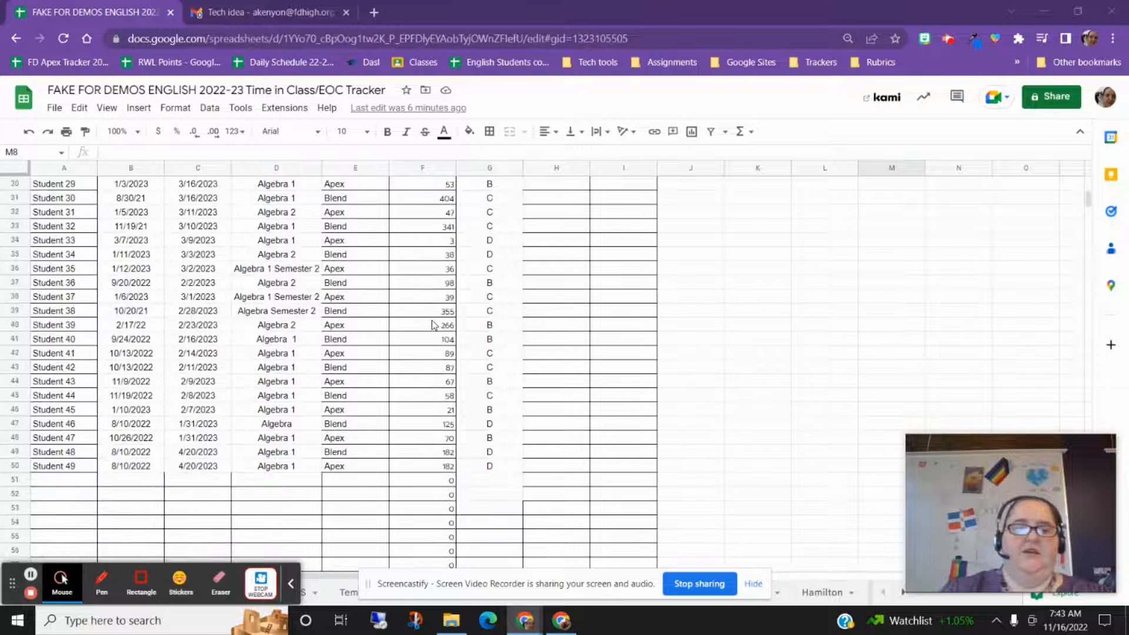
scroll(435, 325, "down", 2)
scroll(435, 325, "down", 3)
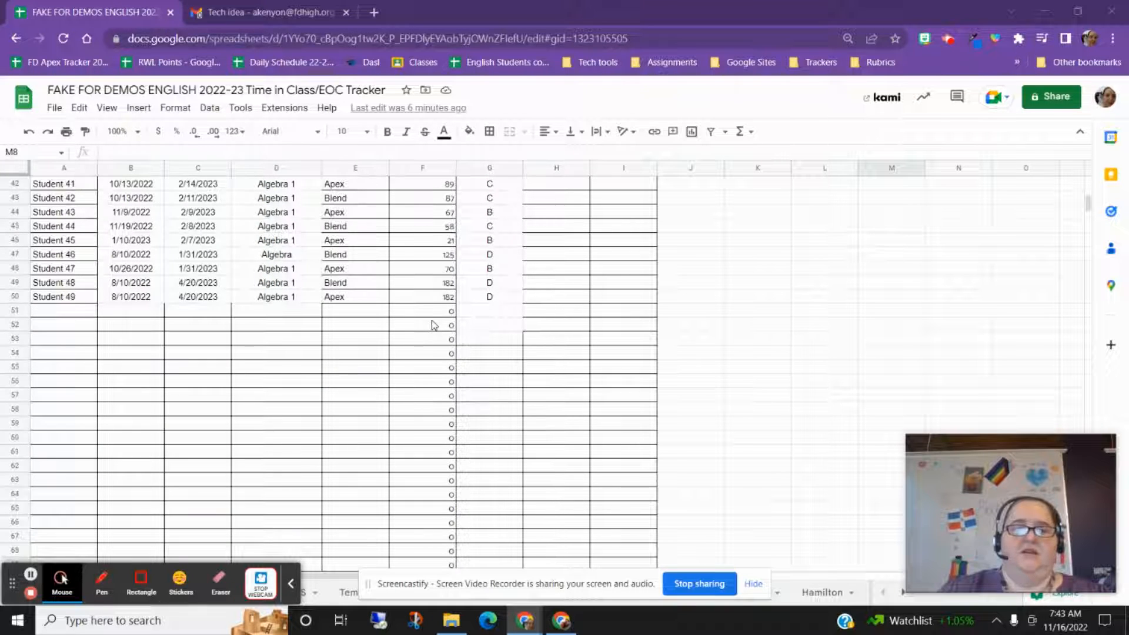
scroll(433, 325, "up", 9)
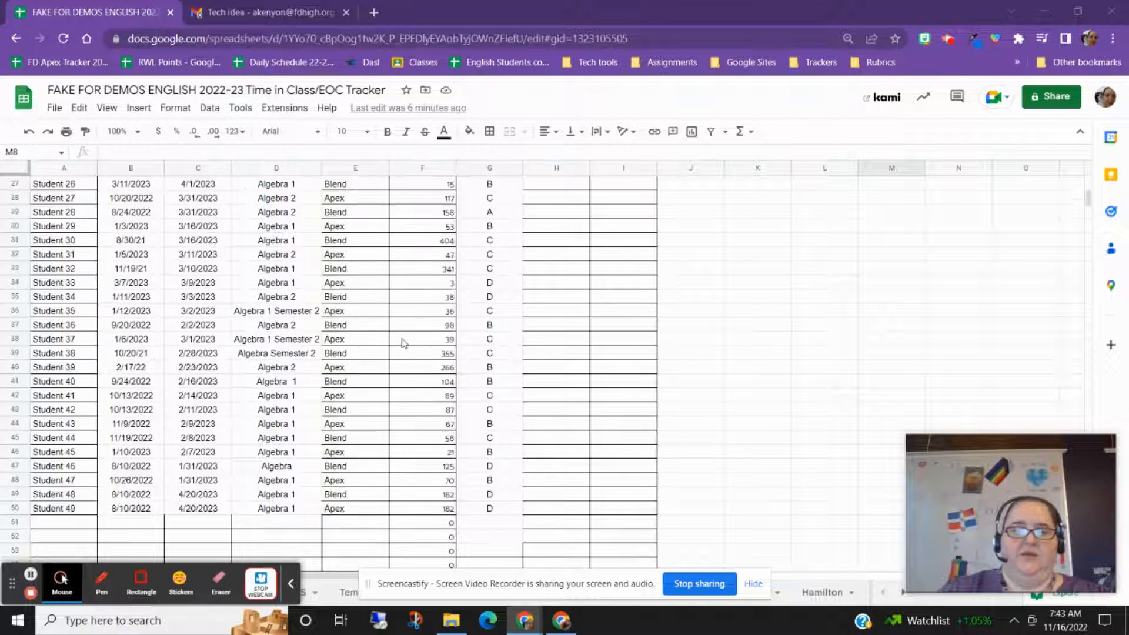
scroll(403, 339, "up", 5)
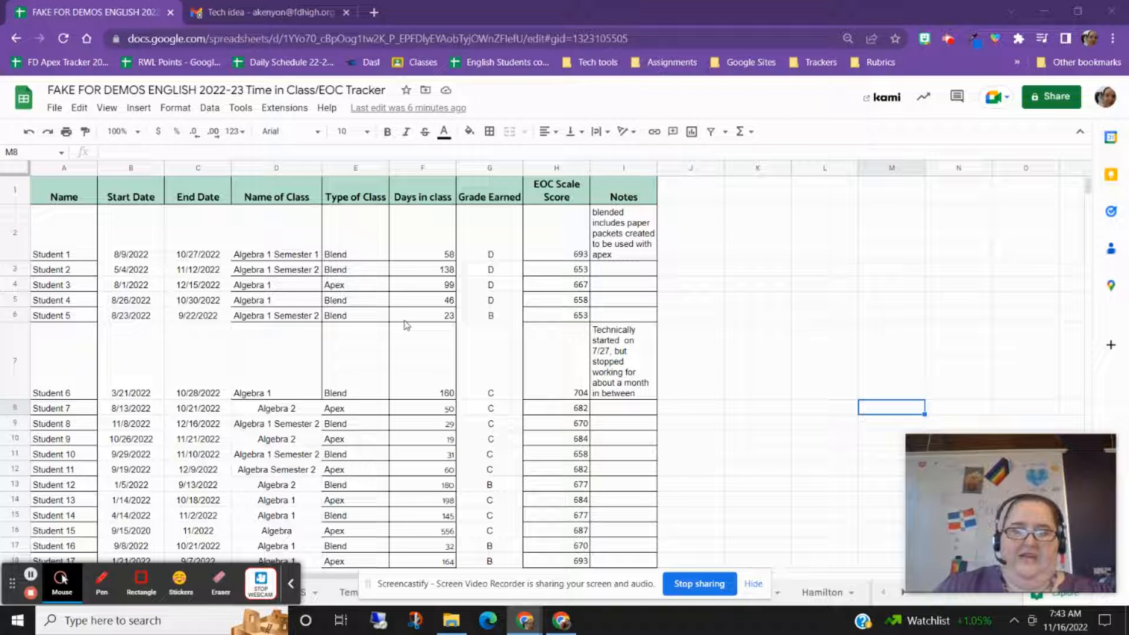
scroll(406, 322, "down", 3)
scroll(405, 321, "up", 3)
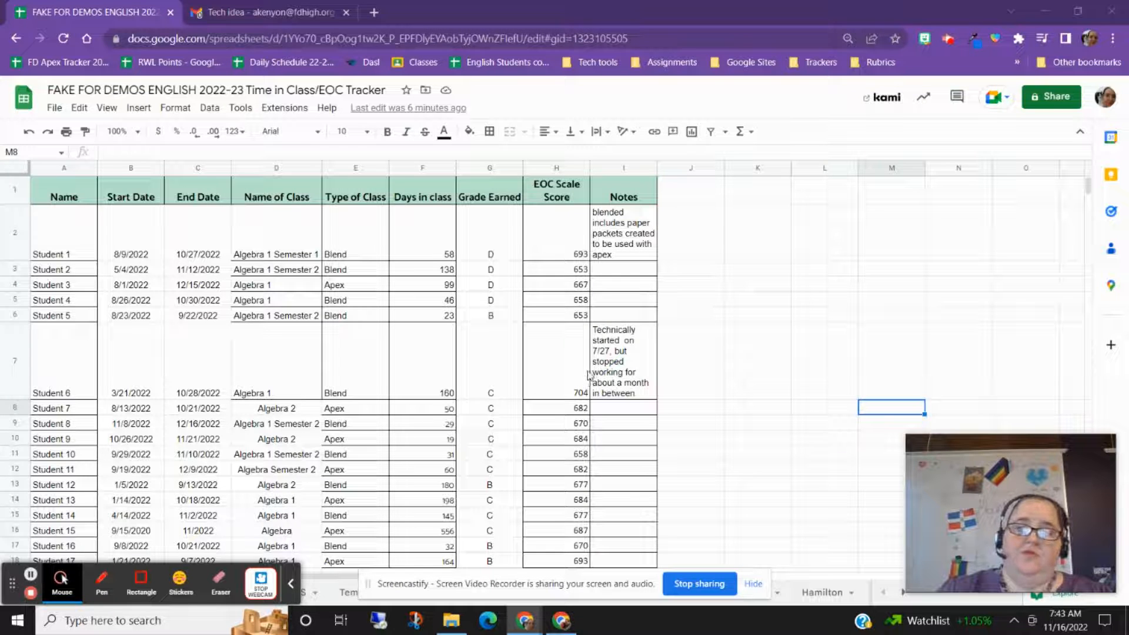
scroll(589, 374, "down", 10)
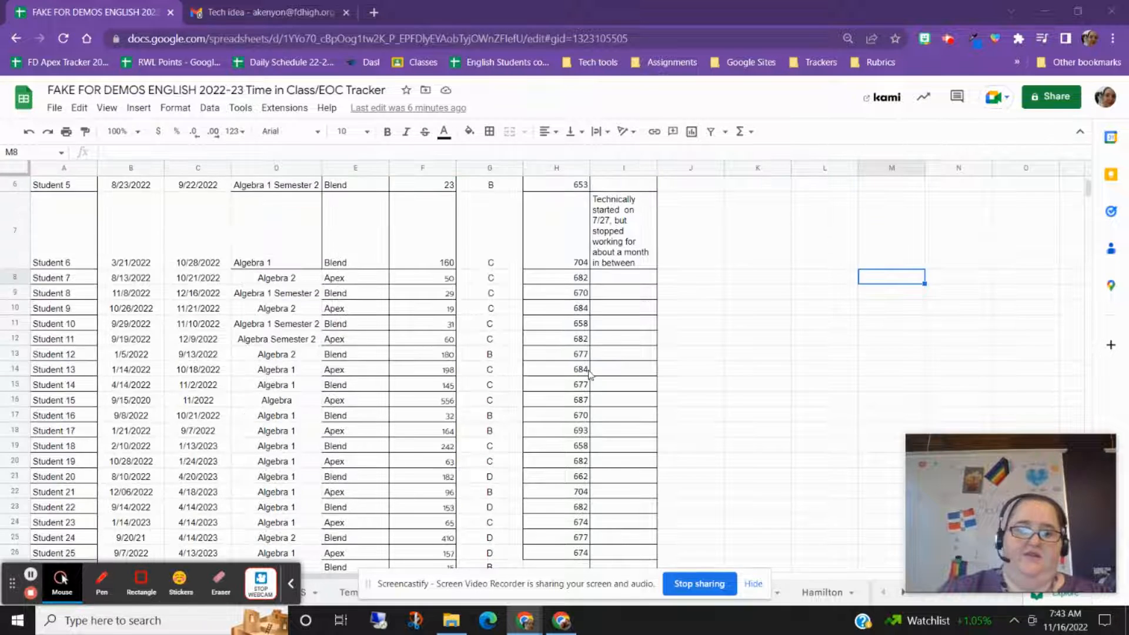
scroll(588, 373, "down", 4)
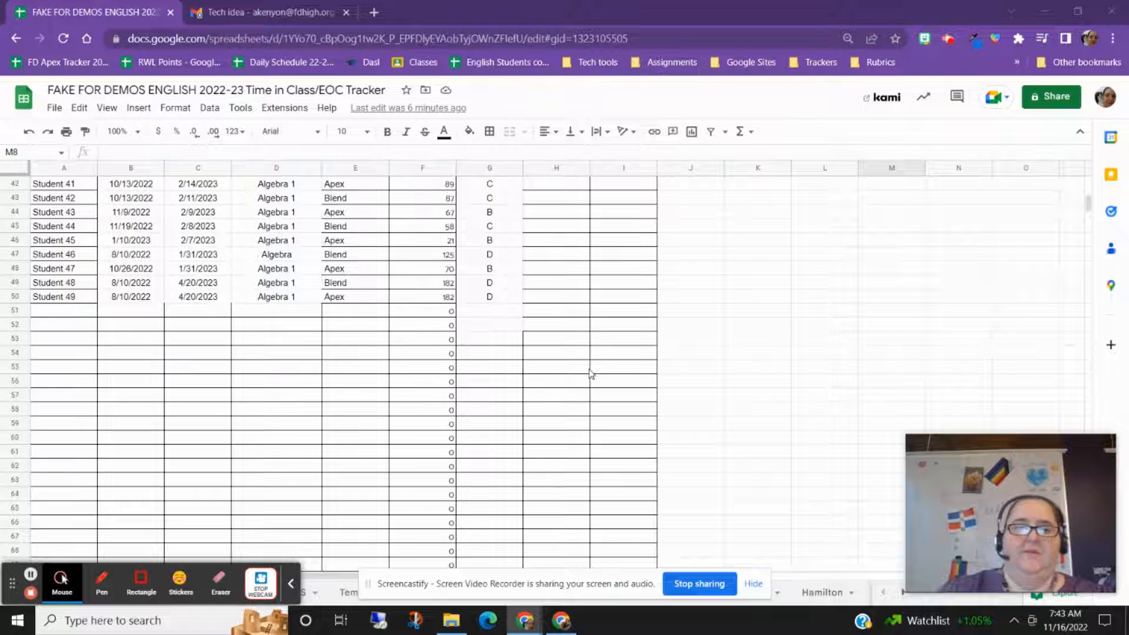
Inspect the NETWORKDAYS formulas in the Days in class column, in cells F51 and F50.
left_click(432, 311)
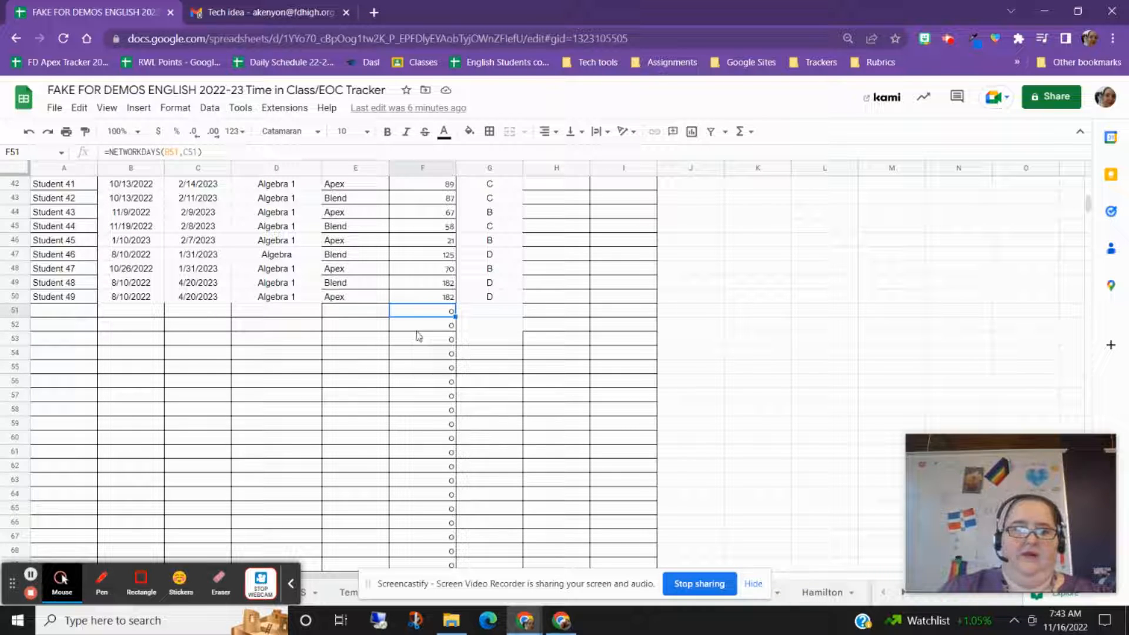
scroll(438, 368, "up", 12)
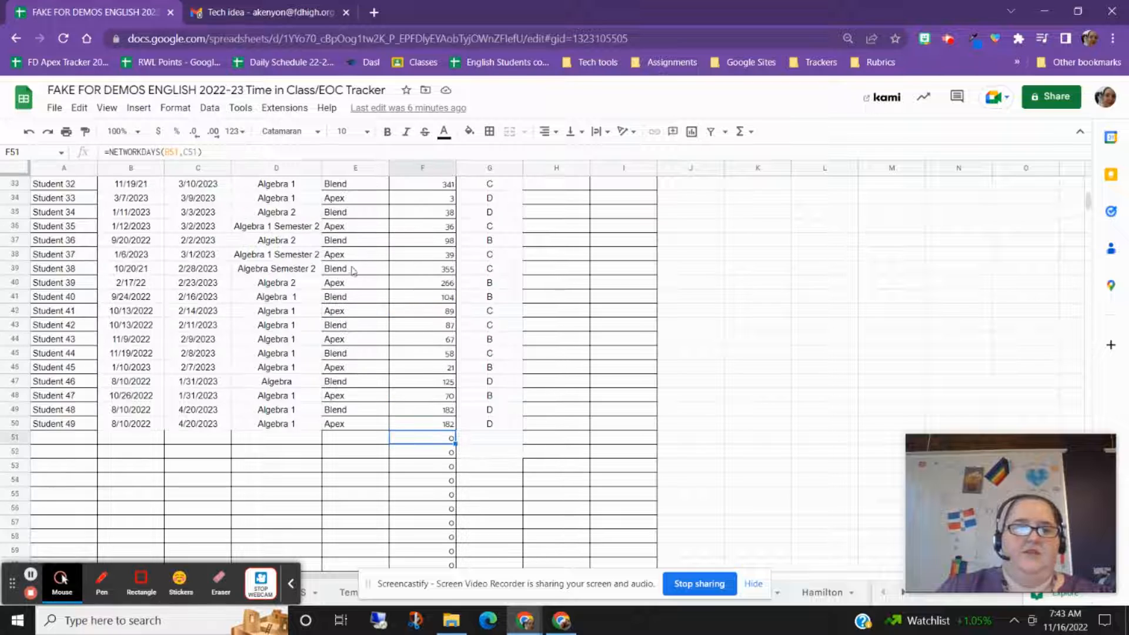
scroll(439, 309, "up", 3)
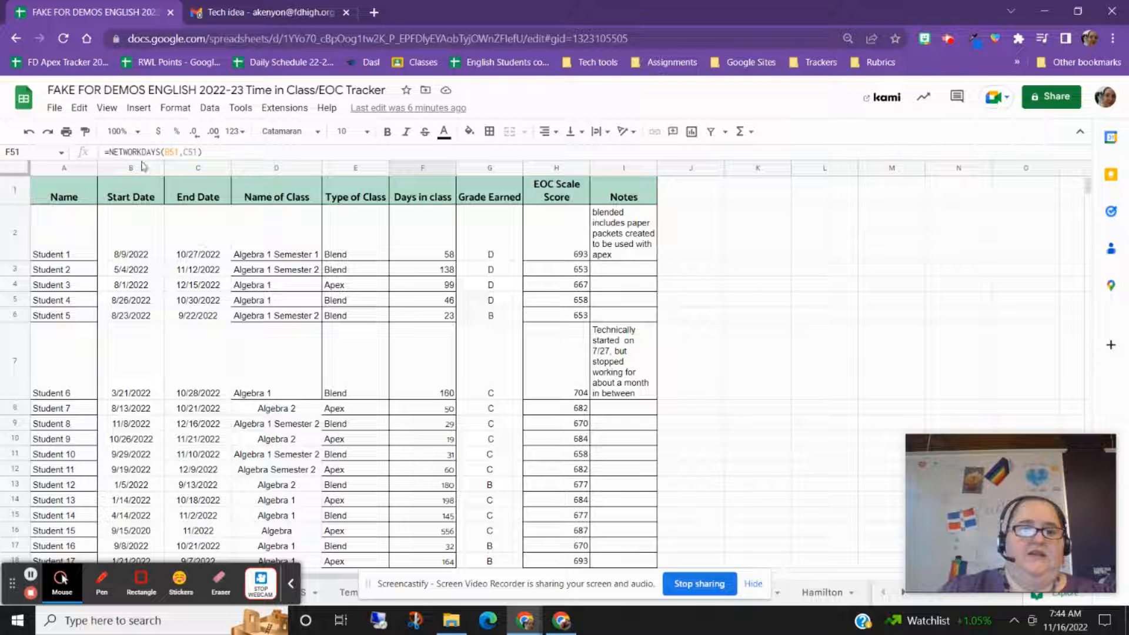
left_click(171, 152)
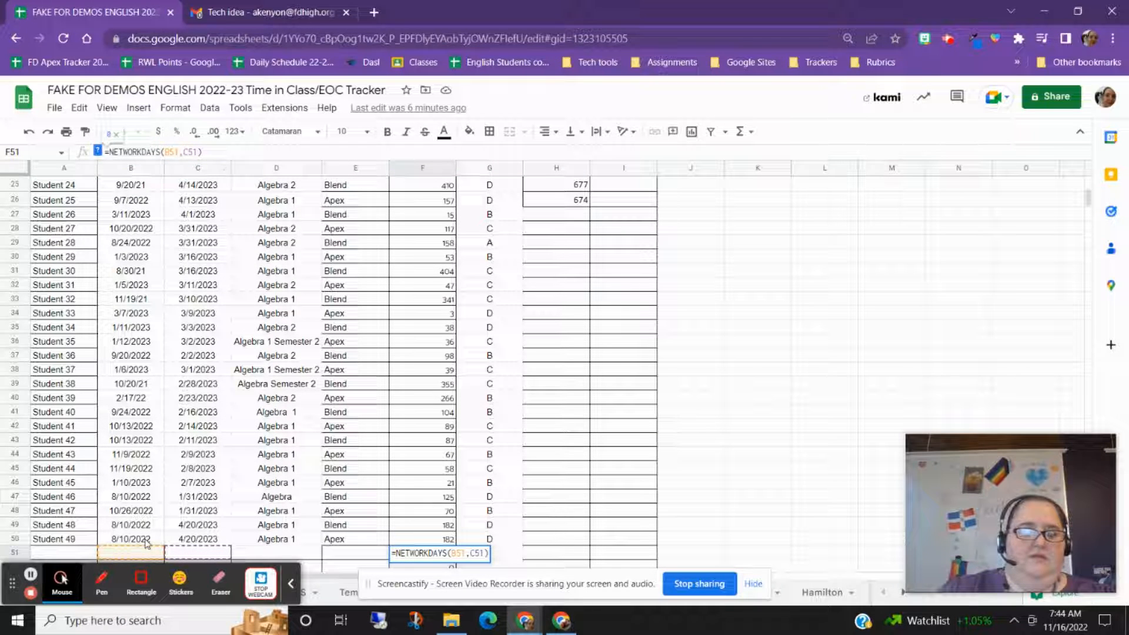
double_click(432, 537)
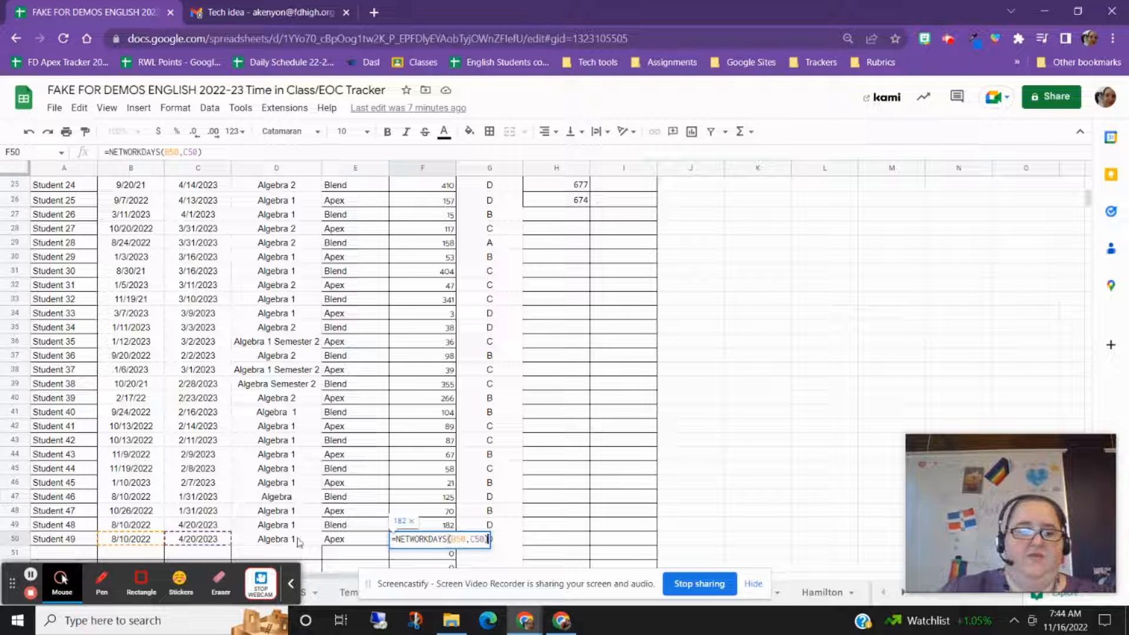
key("Return")
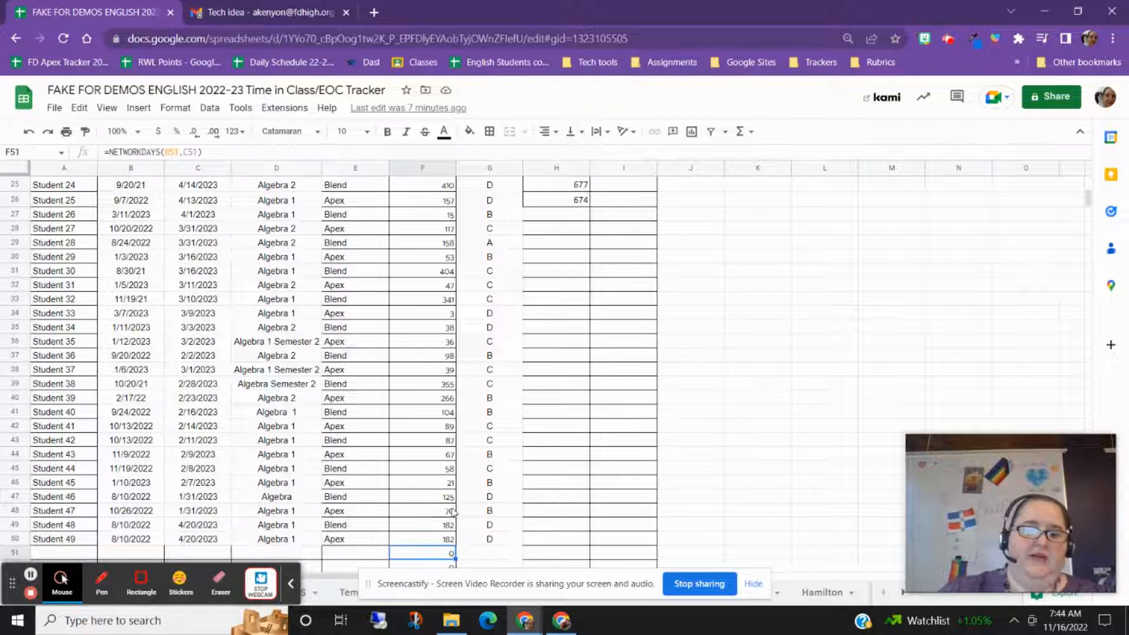
Clear the unused formulas from cells F51:F60 below the last student in the Days in class column.
scroll(464, 289, "down", 3)
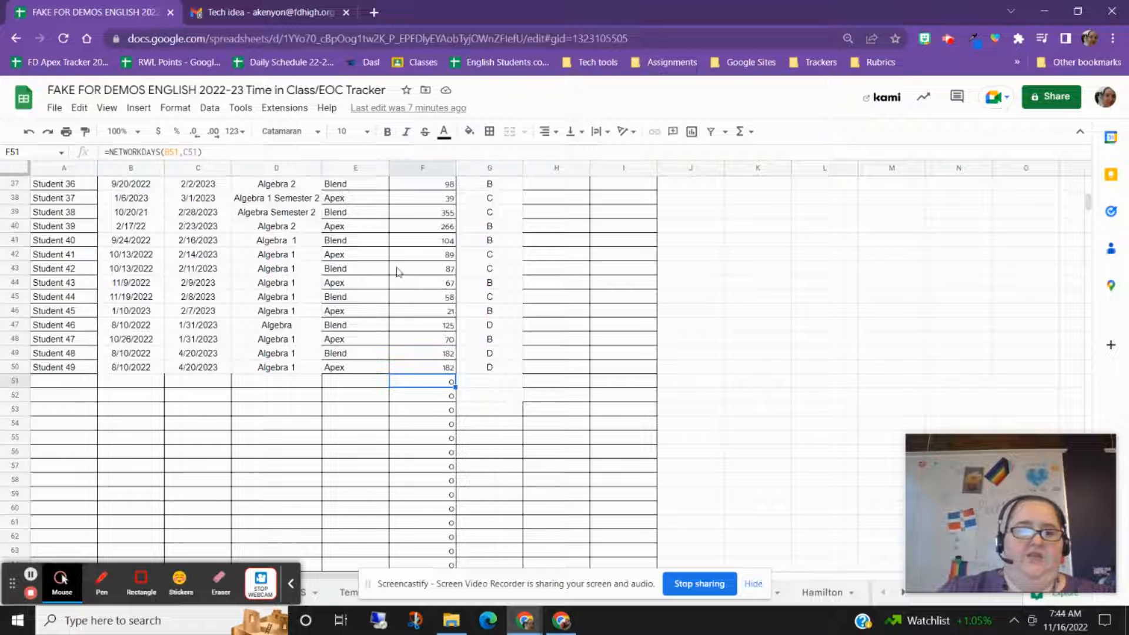
left_click_drag(426, 383, 413, 511)
key("Delete")
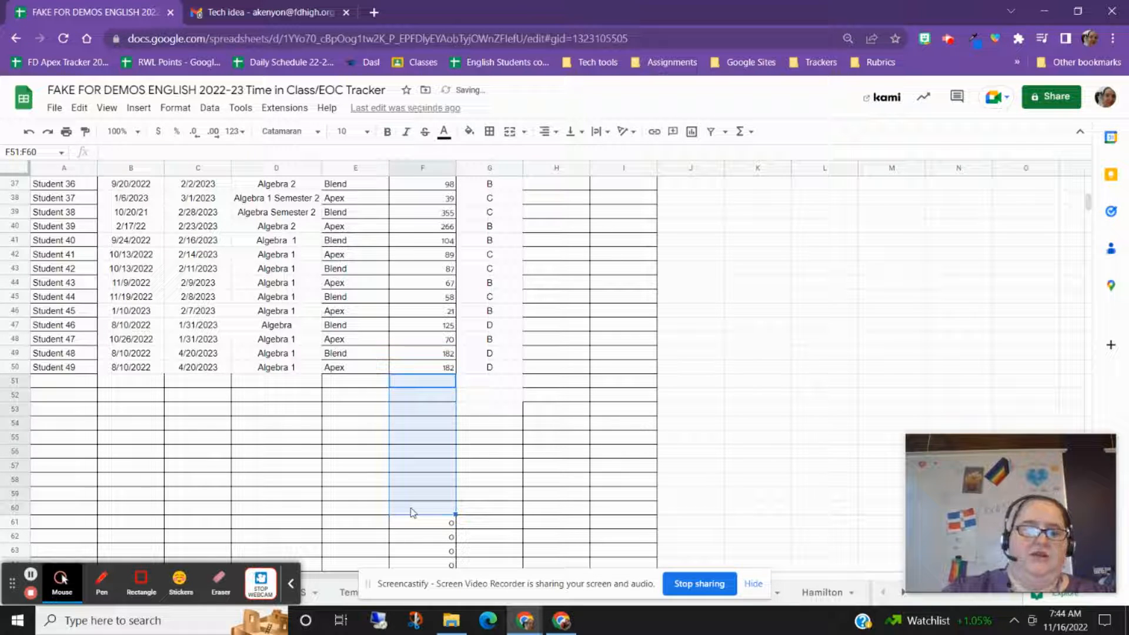
left_click(535, 452)
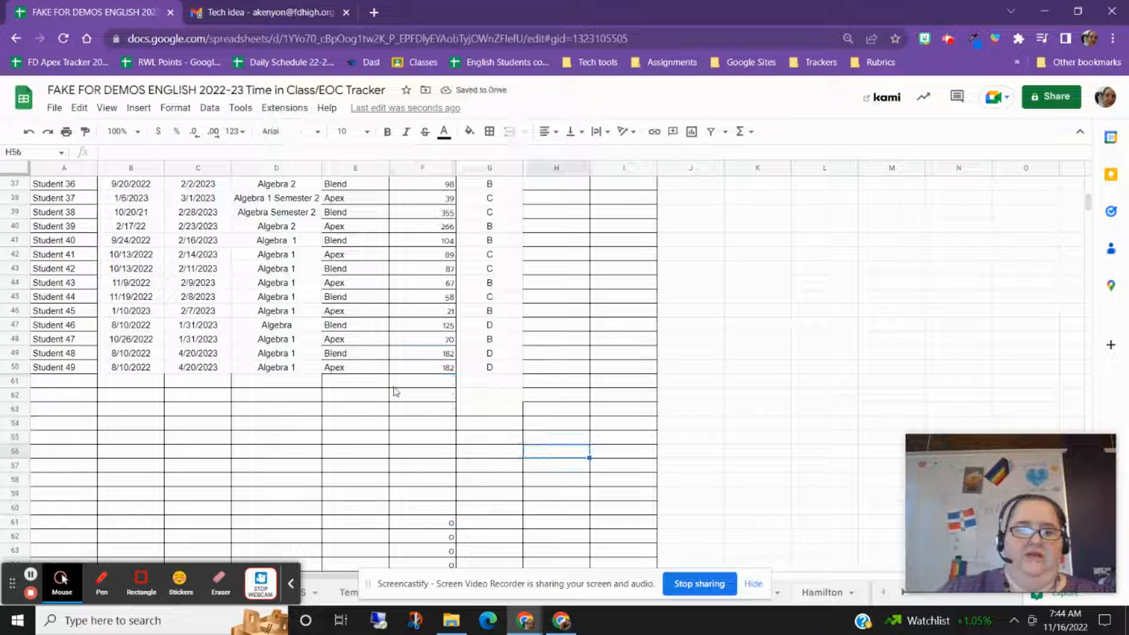
Enter the suggested formula =AVERAGE(F2:F50) in cell F51 to average the Days in class column.
scroll(440, 434, "up", 1)
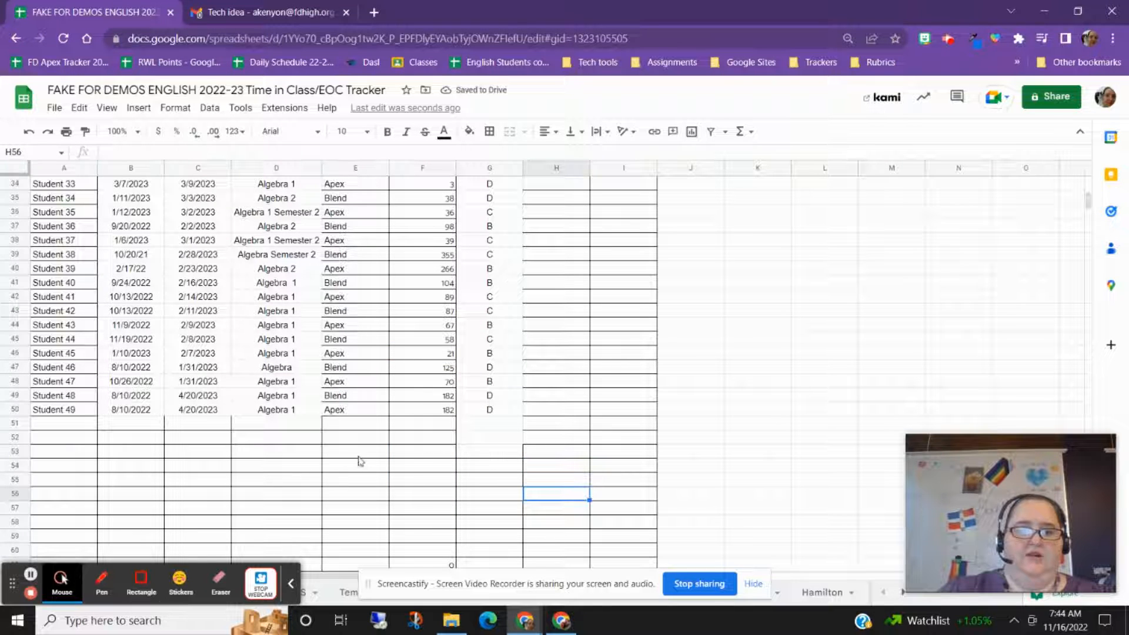
left_click(437, 428)
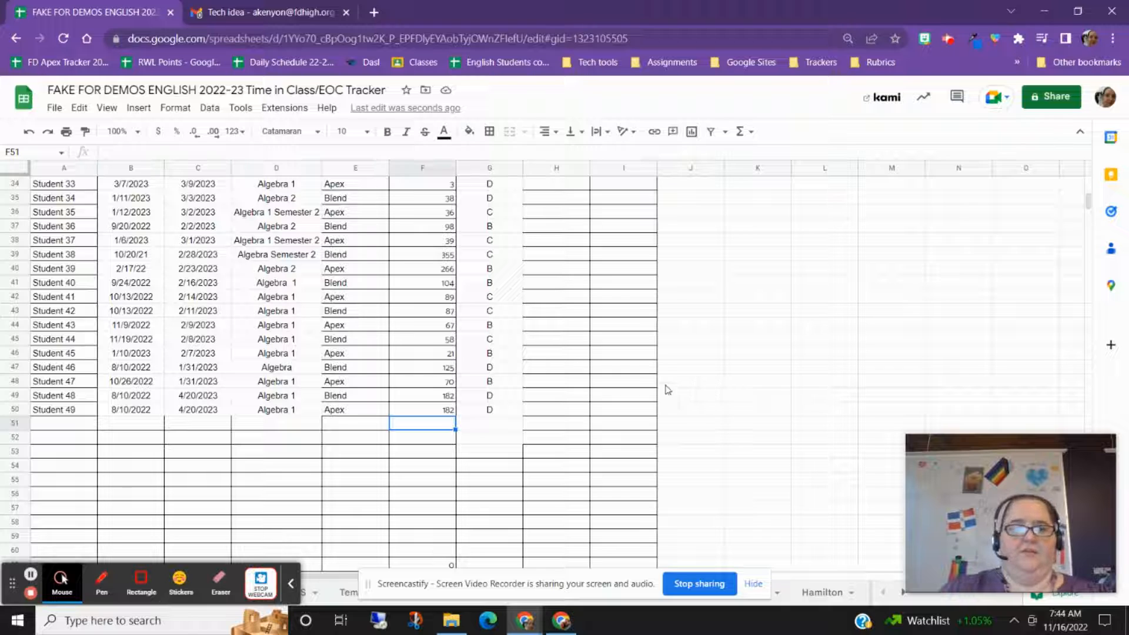
left_click(448, 429)
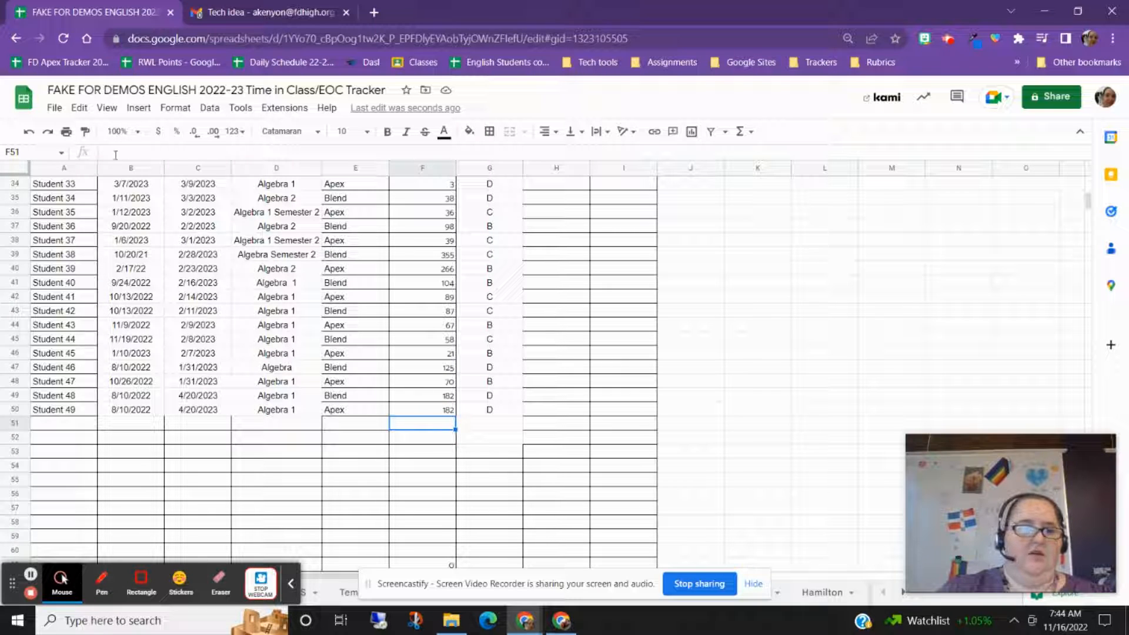
left_click(416, 427)
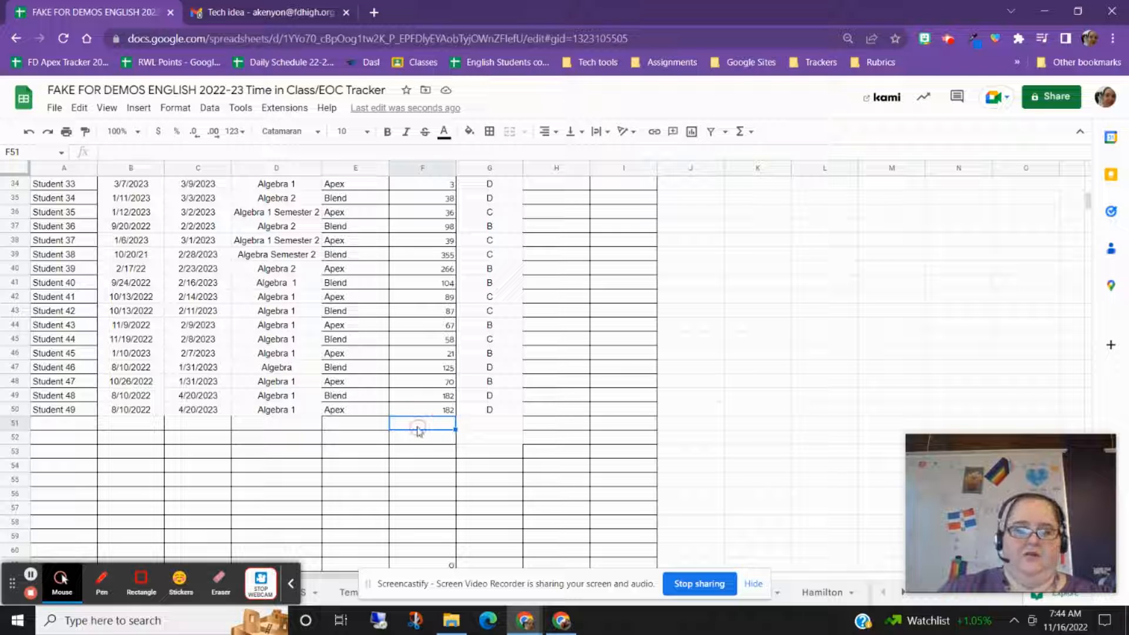
left_click(145, 153)
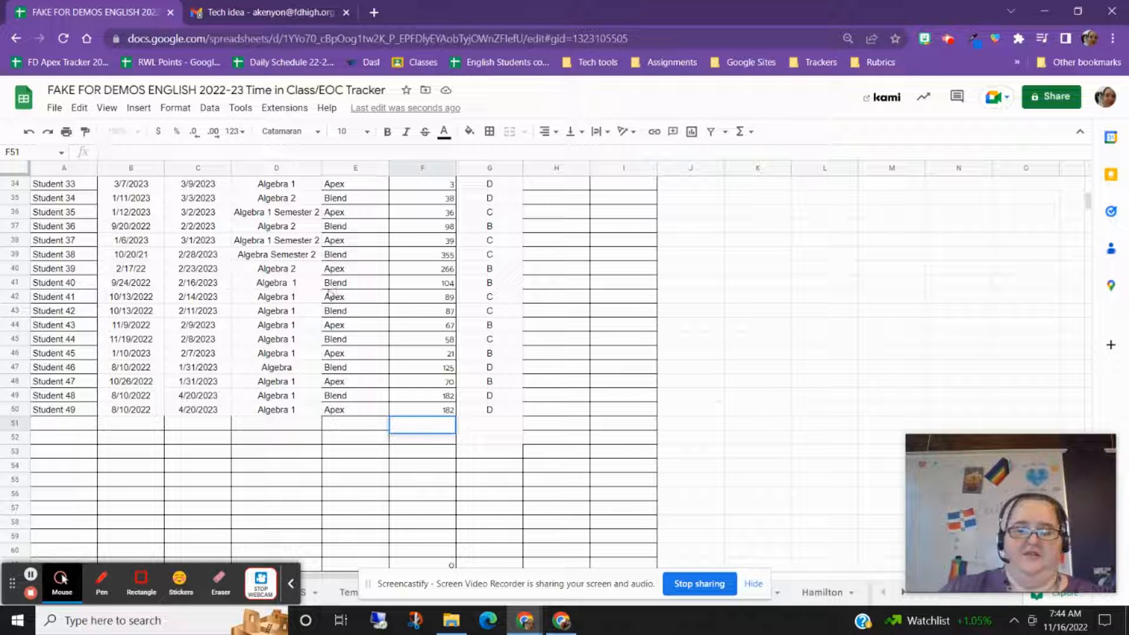
left_click(423, 423)
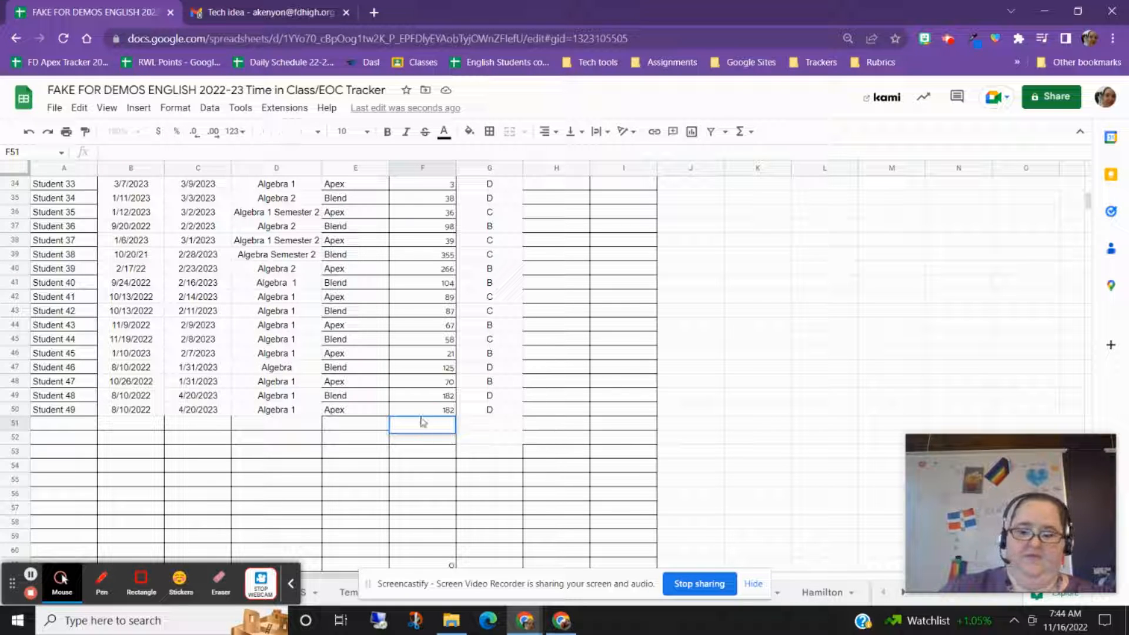
type("=")
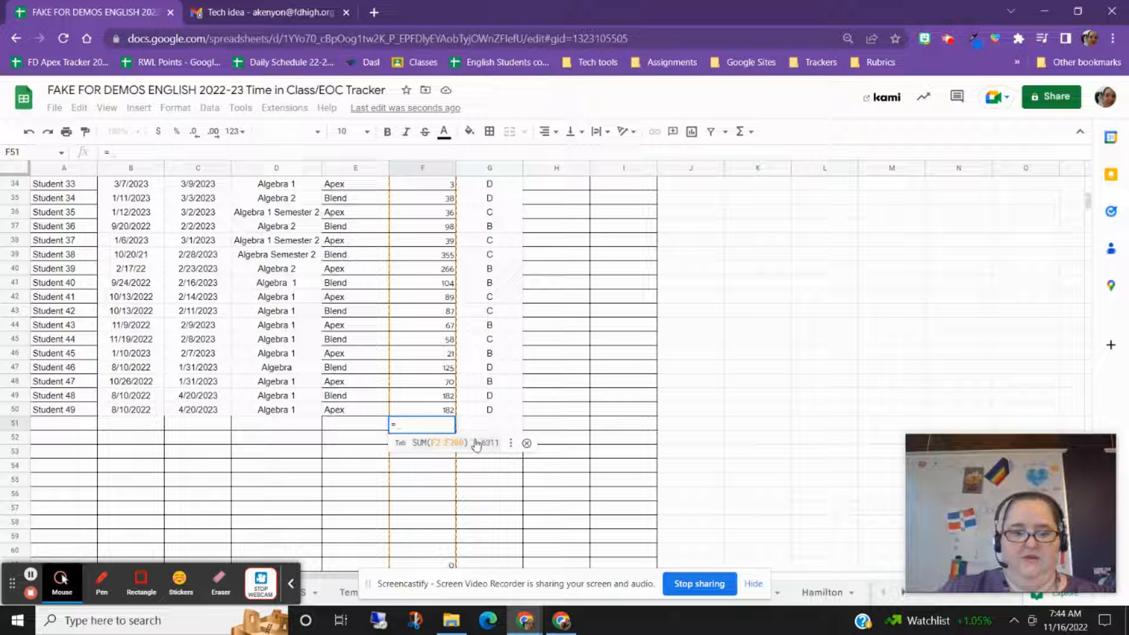
type("m")
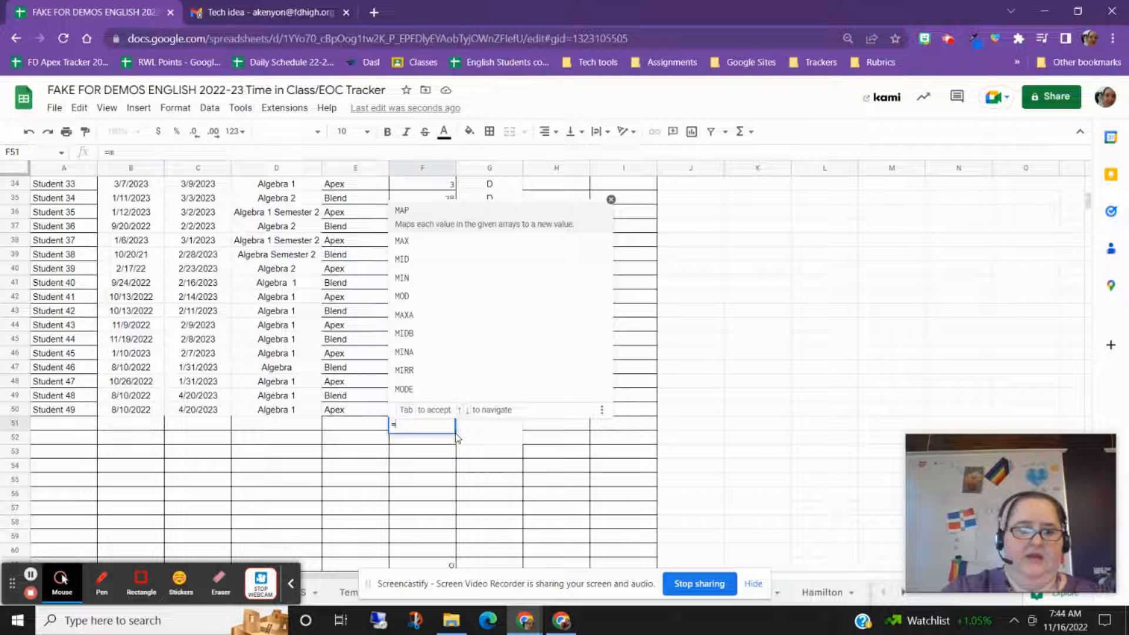
key("BackSpace")
type("av")
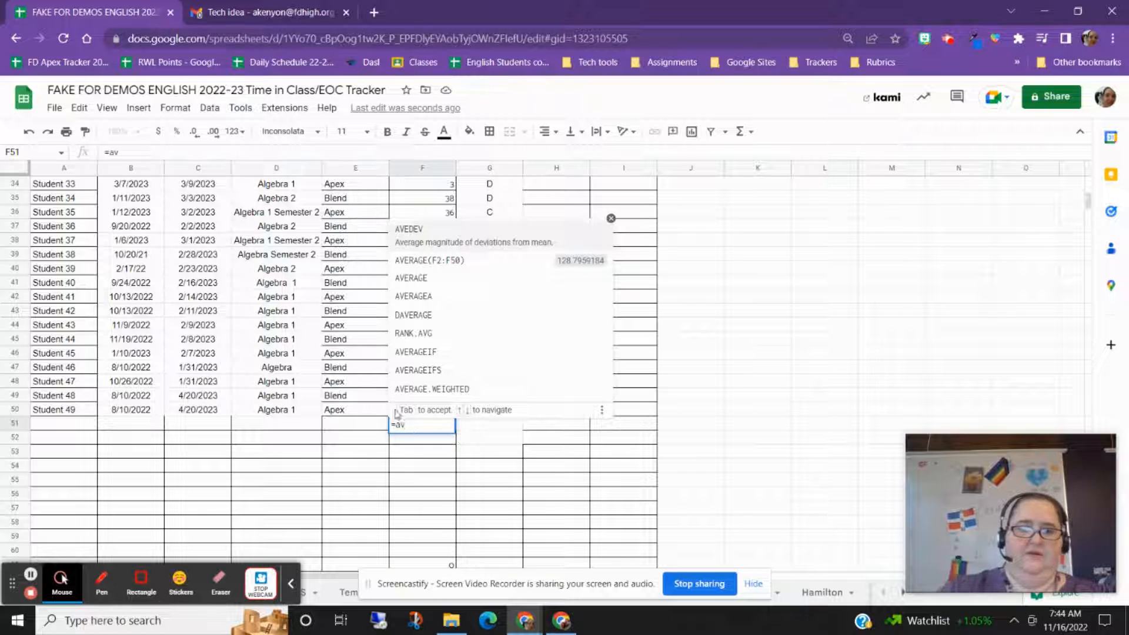
left_click(460, 259)
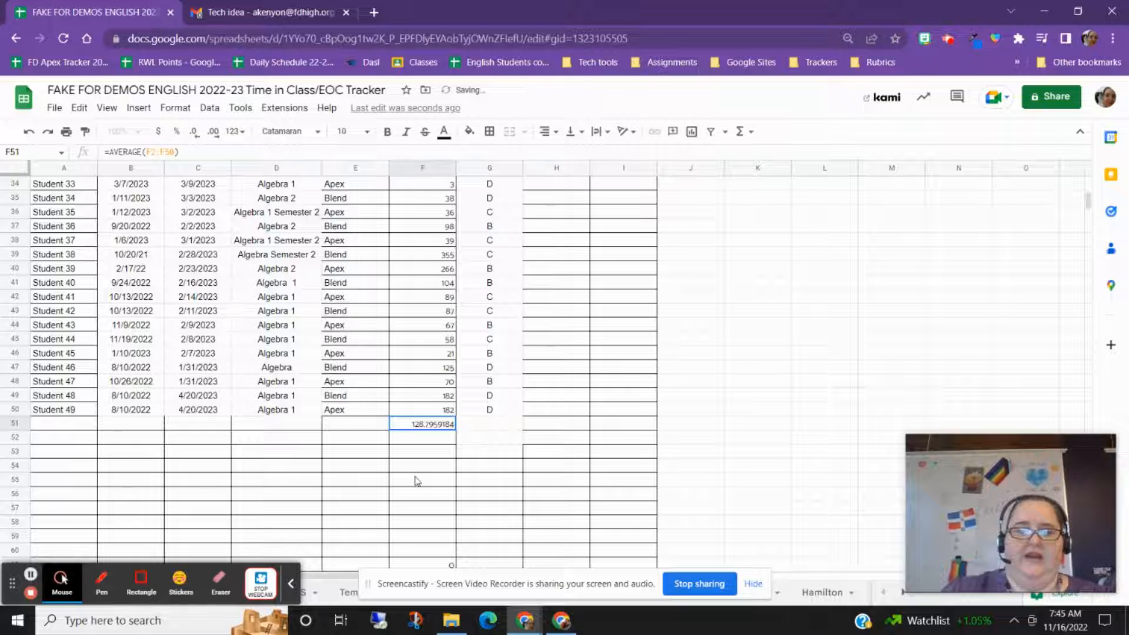
Check the Days in class formula for Student 1 in cell F2.
scroll(461, 447, "up", 3)
scroll(461, 447, "up", 5)
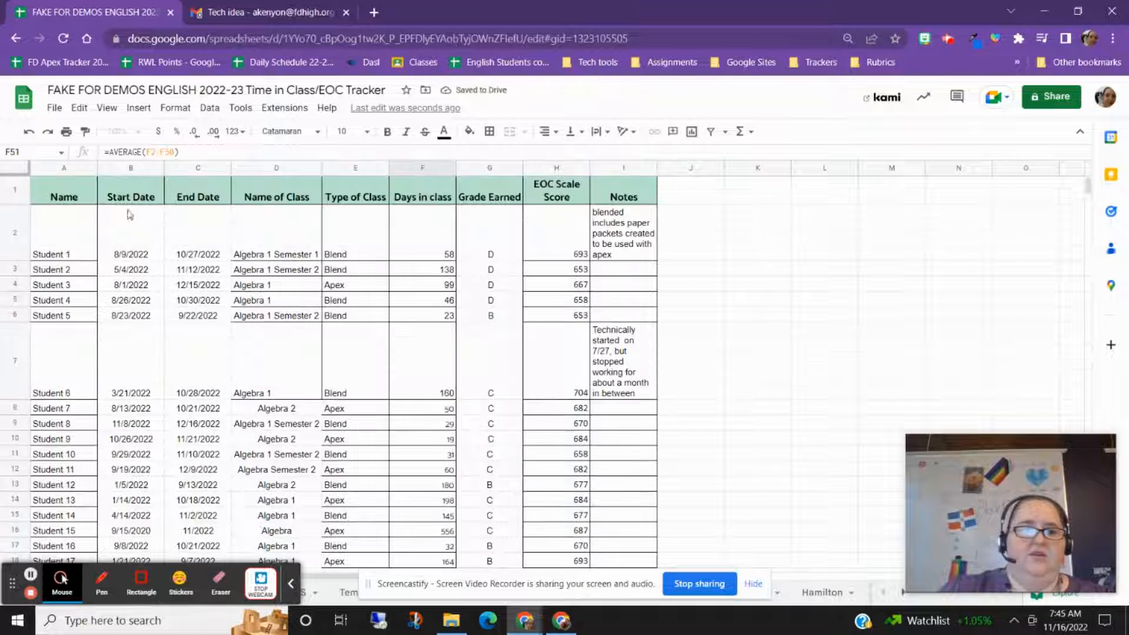
left_click(417, 224)
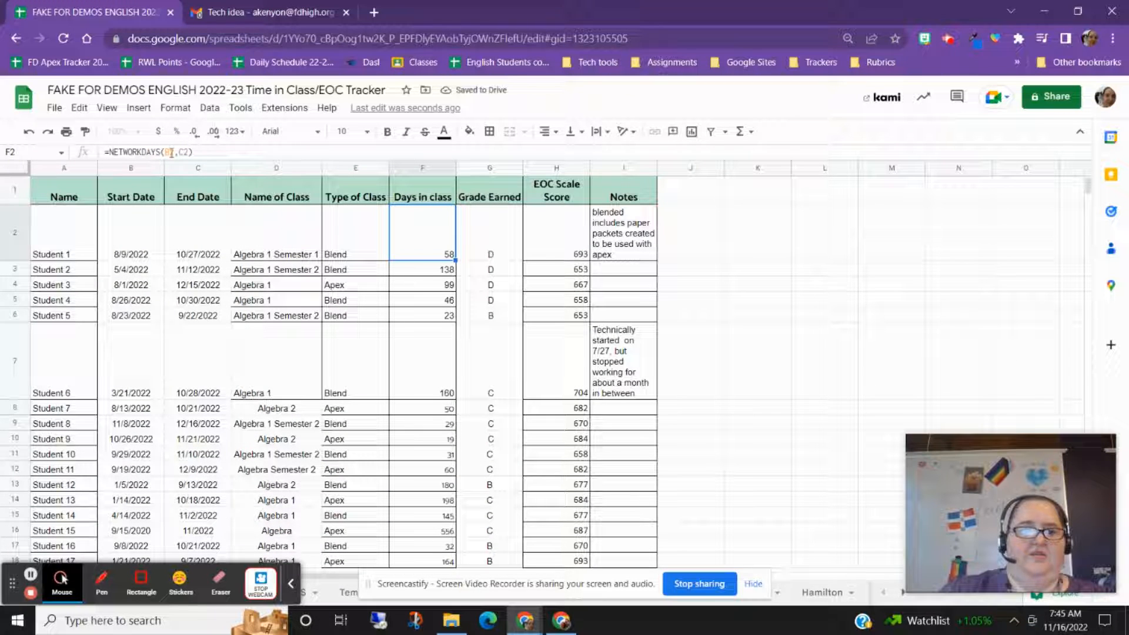
Label the Days in class average by entering "Average" in cell E51.
scroll(421, 294, "down", 5)
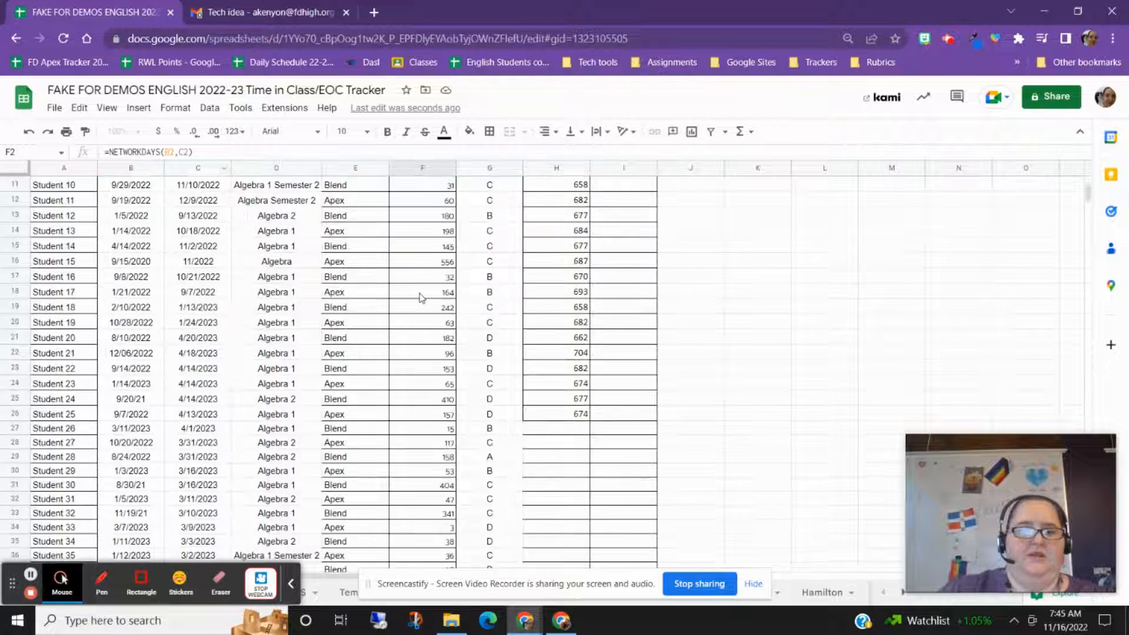
scroll(421, 297, "down", 10)
left_click(432, 311)
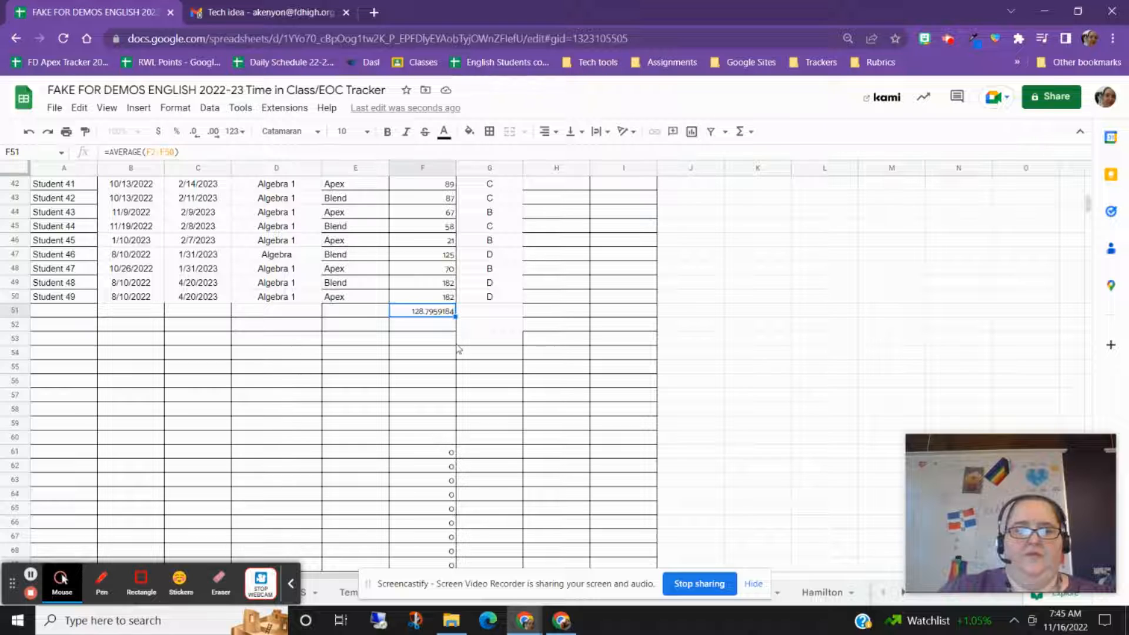
left_click(362, 313)
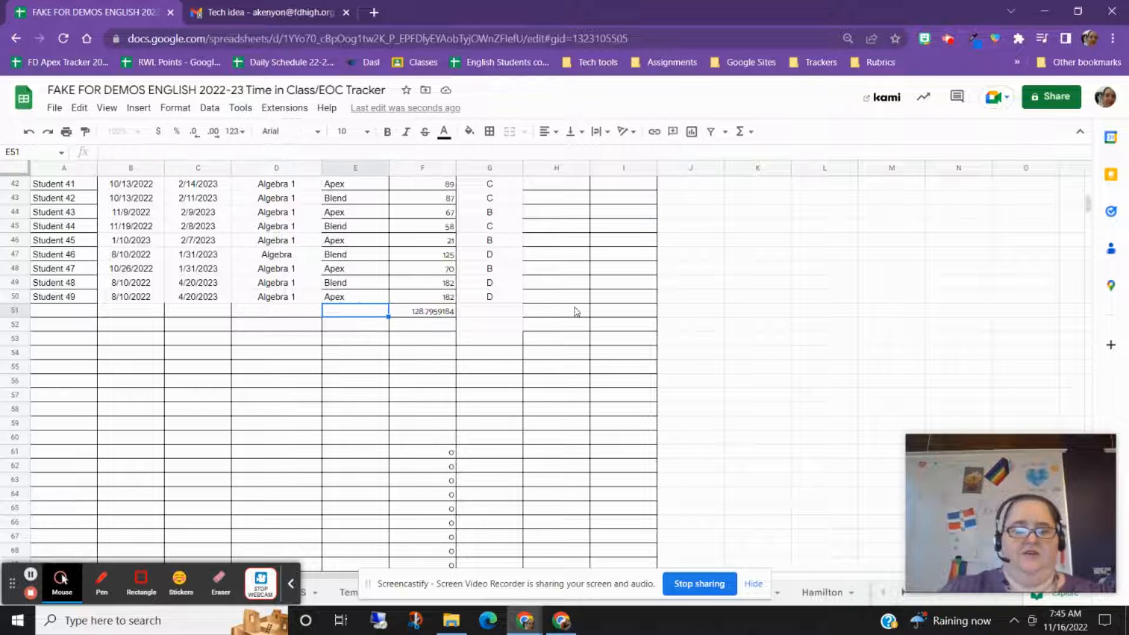
type("A")
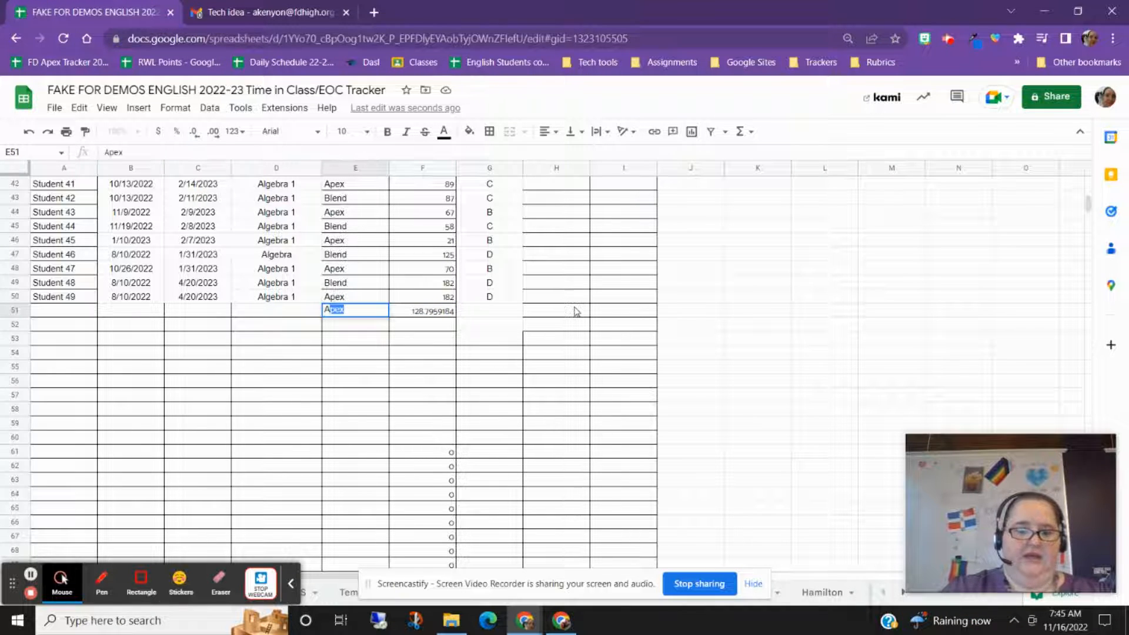
type("verage")
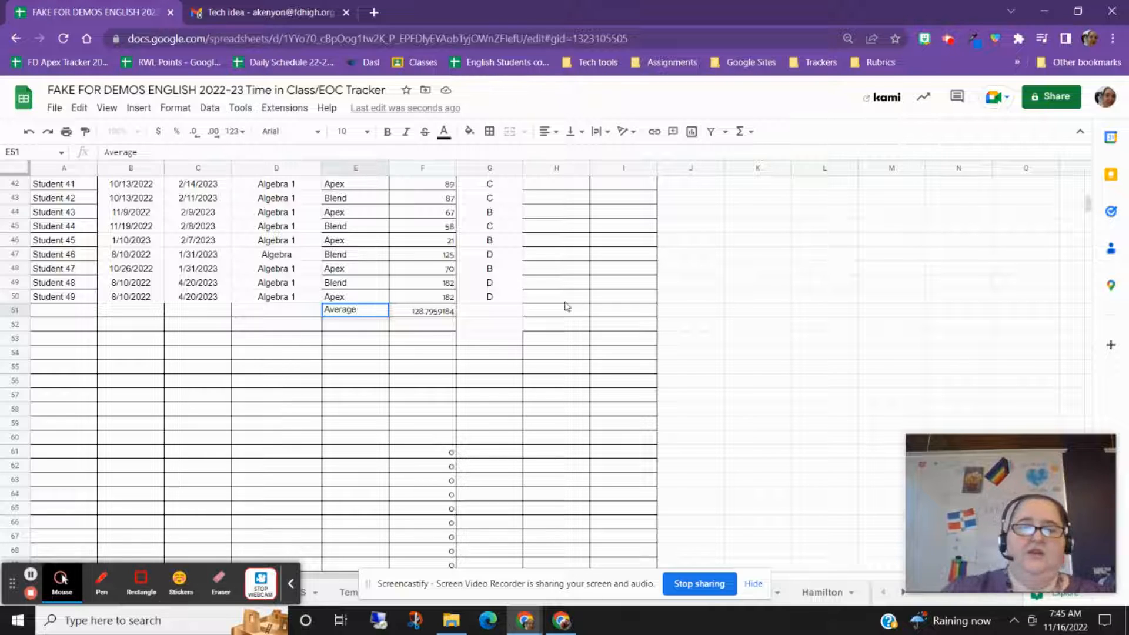
left_click(435, 339)
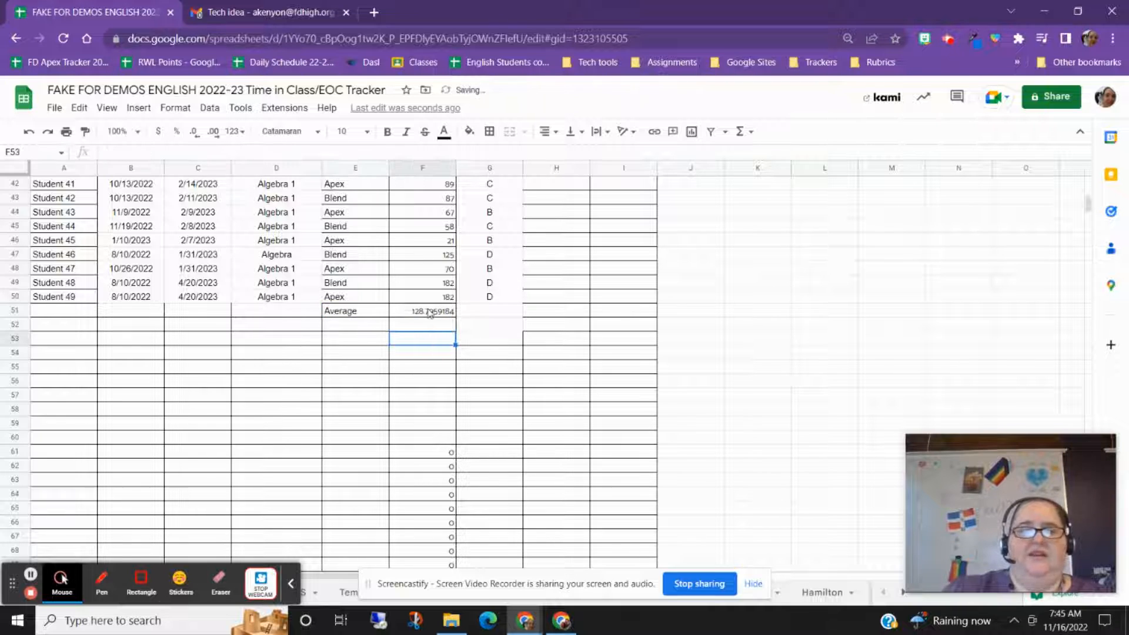
Format the Days in class average in cell F51 as a whole number using the 0 number format.
left_click(430, 312)
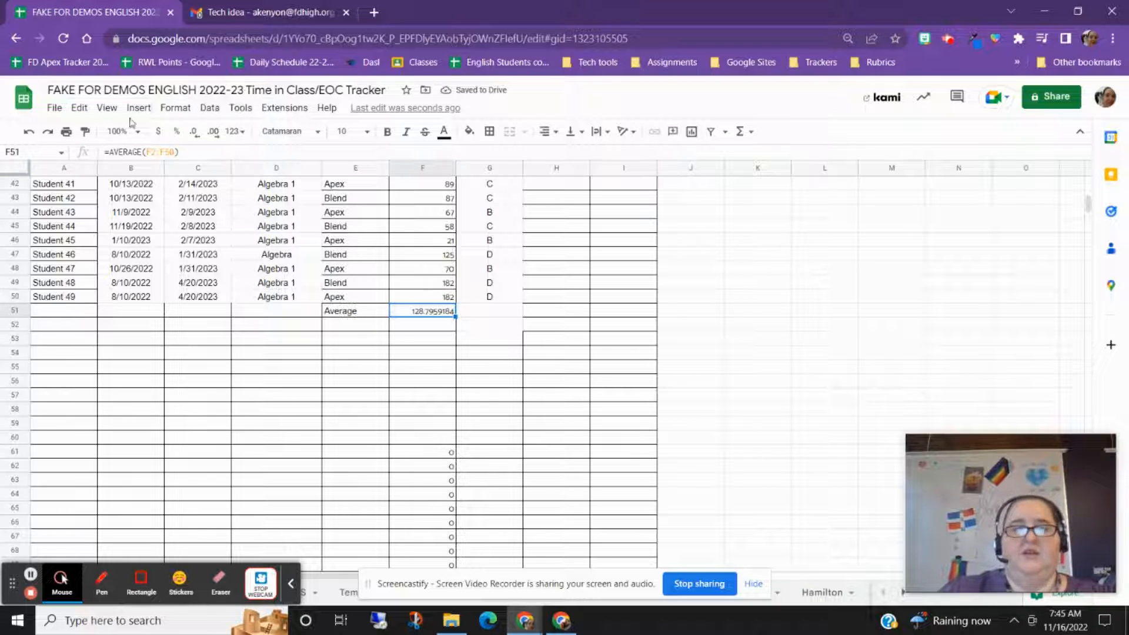
left_click(186, 109)
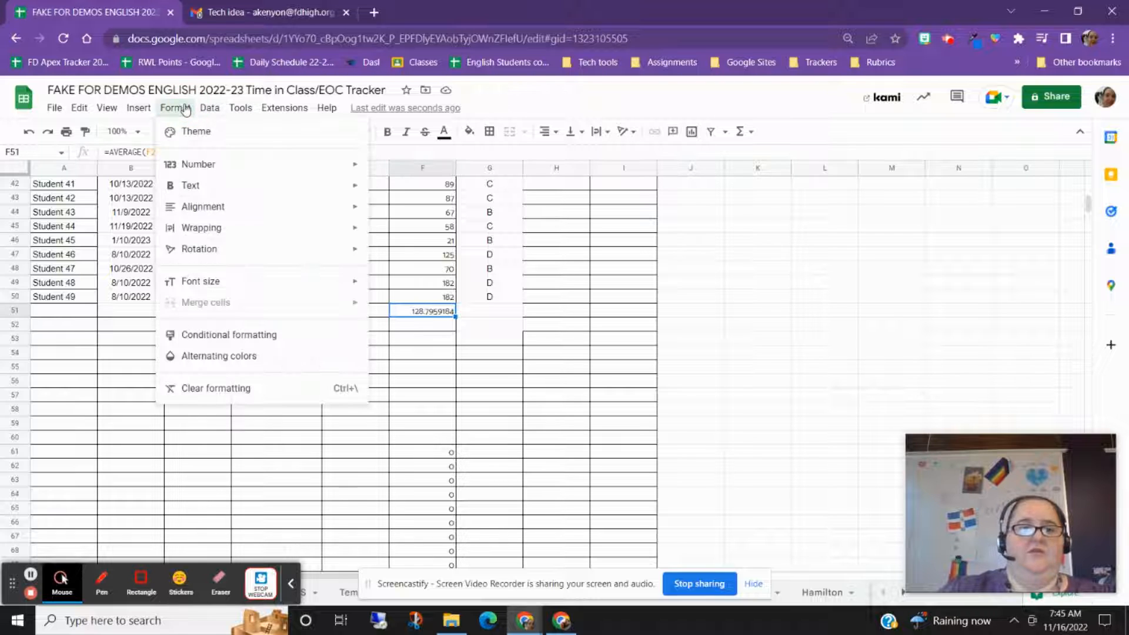
mouse_move(188, 170)
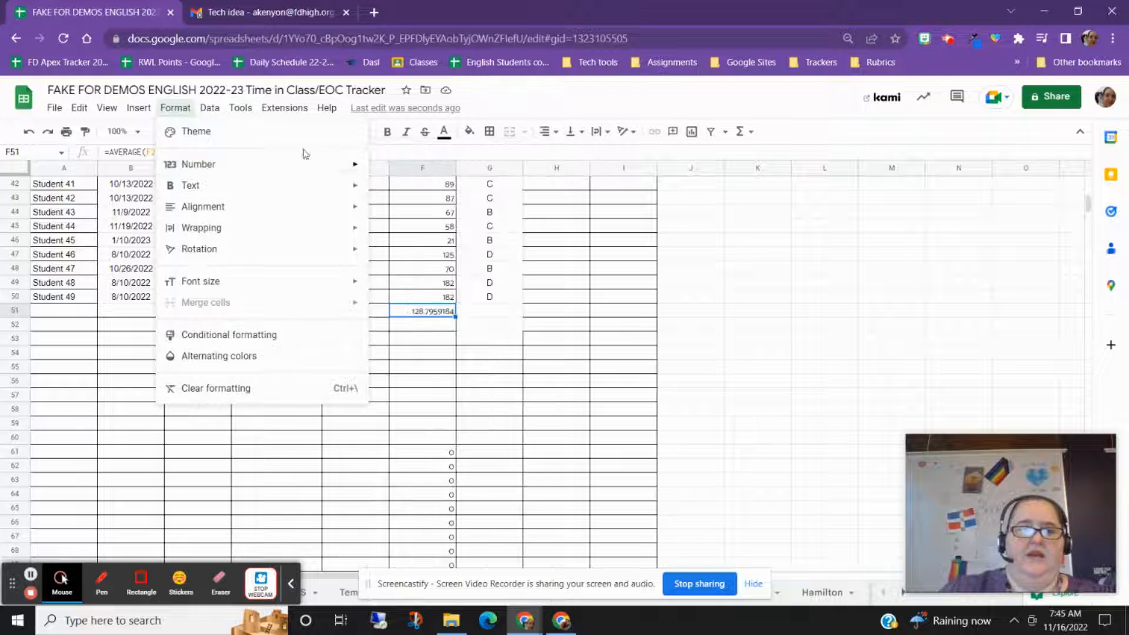
mouse_move(353, 164)
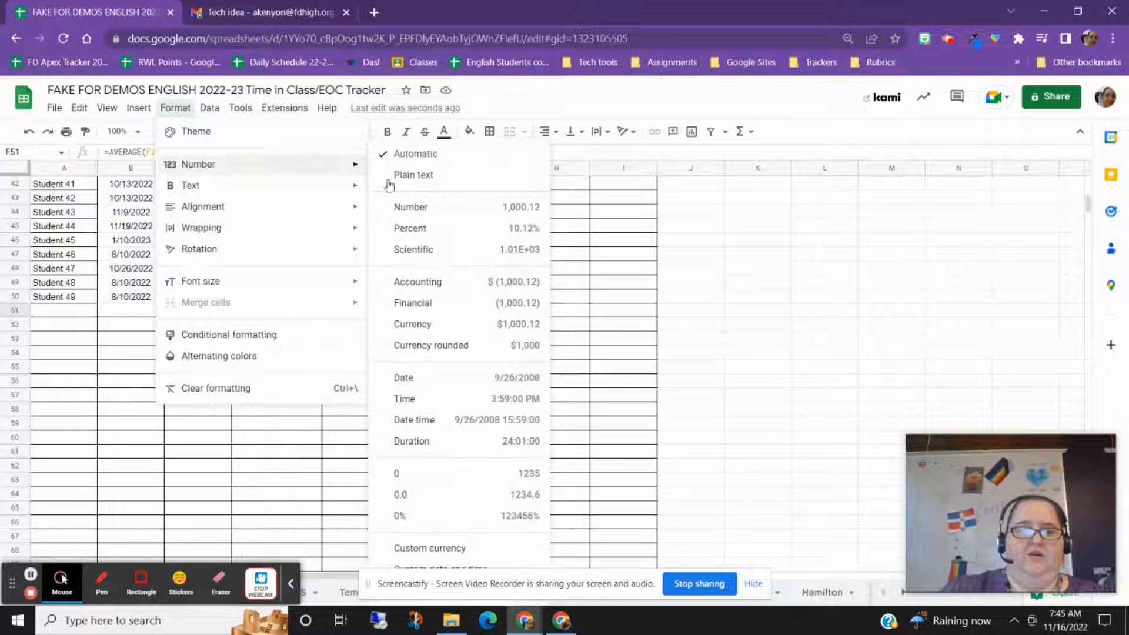
left_click(485, 483)
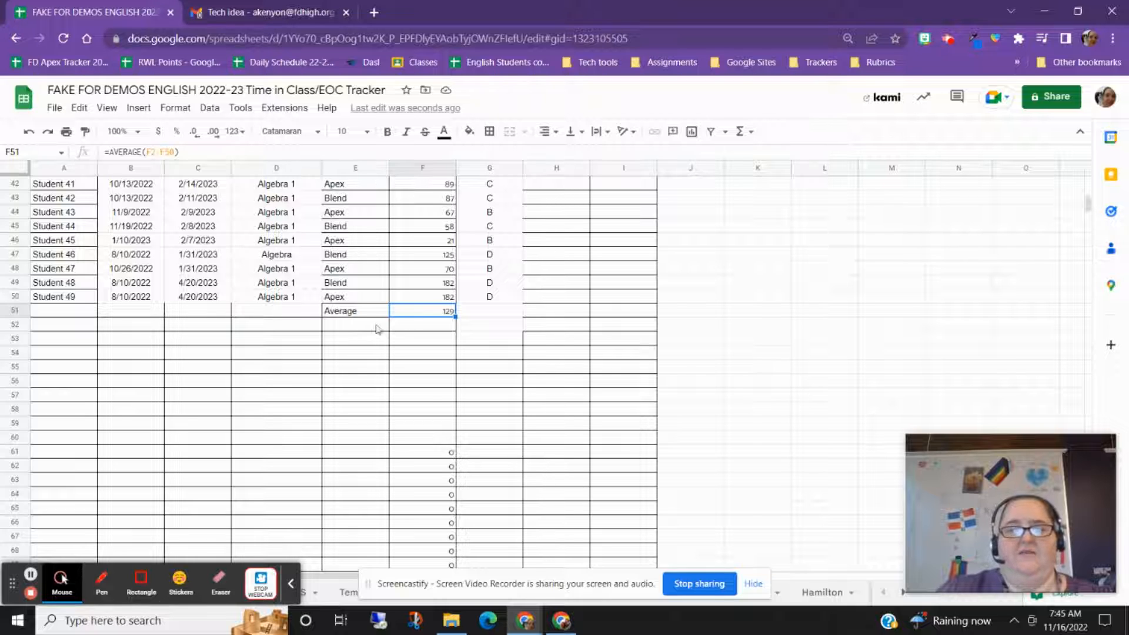
Insert one blank row above the Average row and fill it black to separate the averages from the student records.
left_click(18, 310)
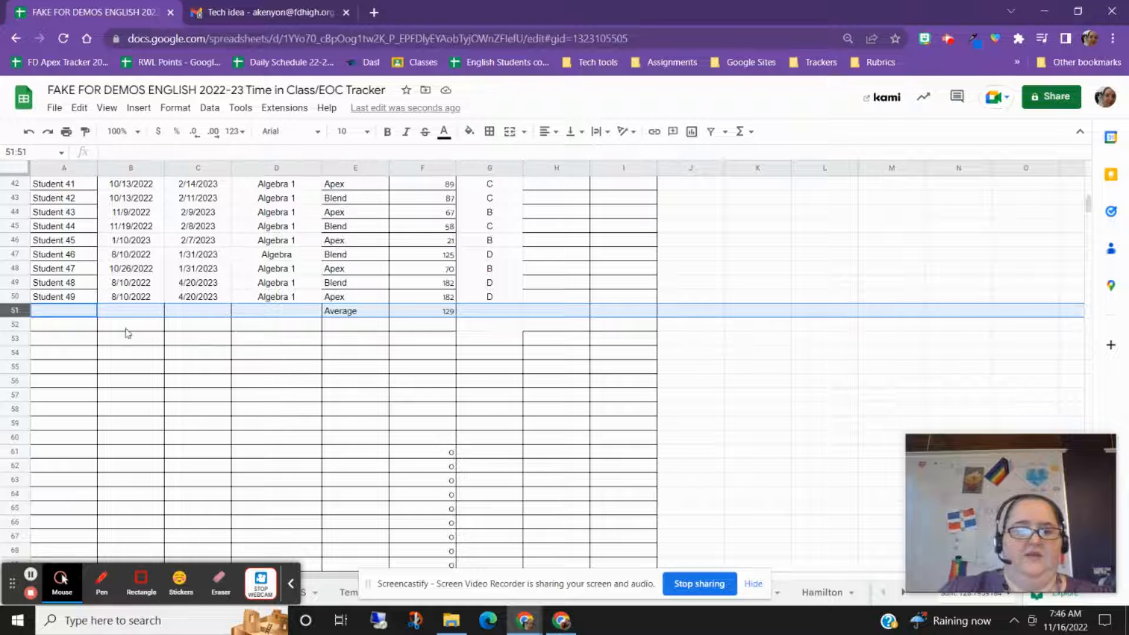
right_click(26, 316)
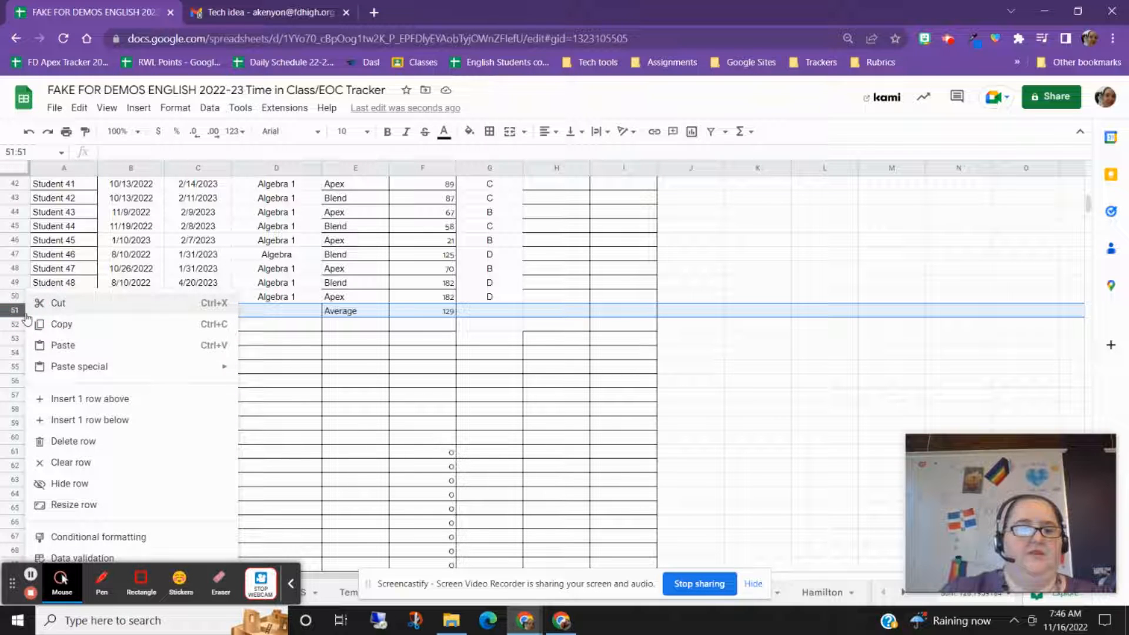
left_click(71, 399)
left_click(470, 131)
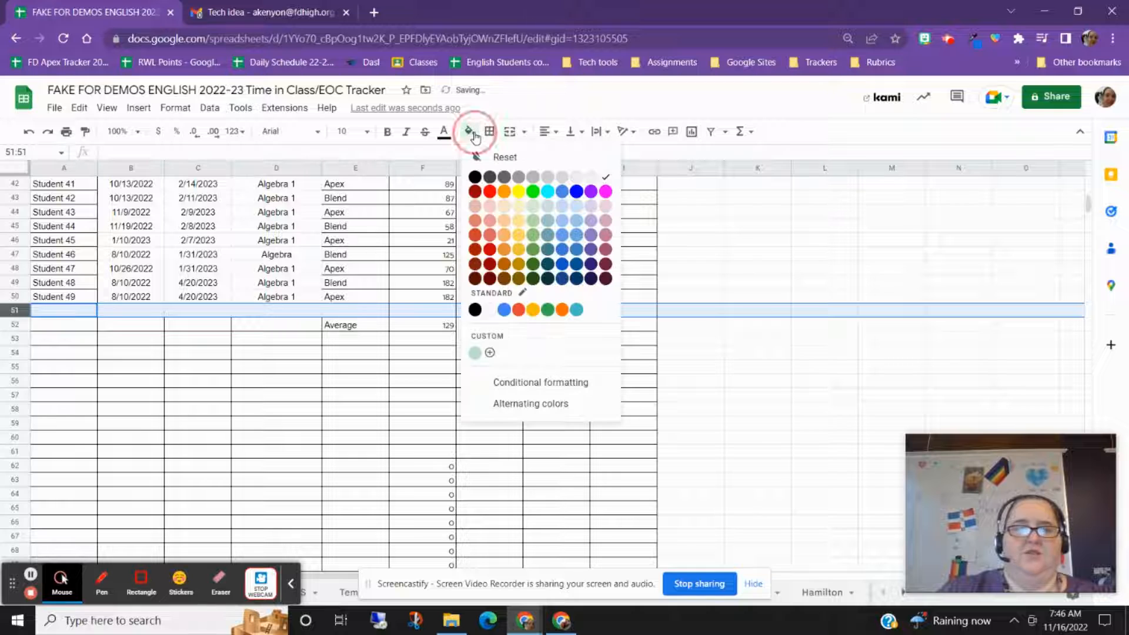
left_click(476, 180)
left_click(393, 383)
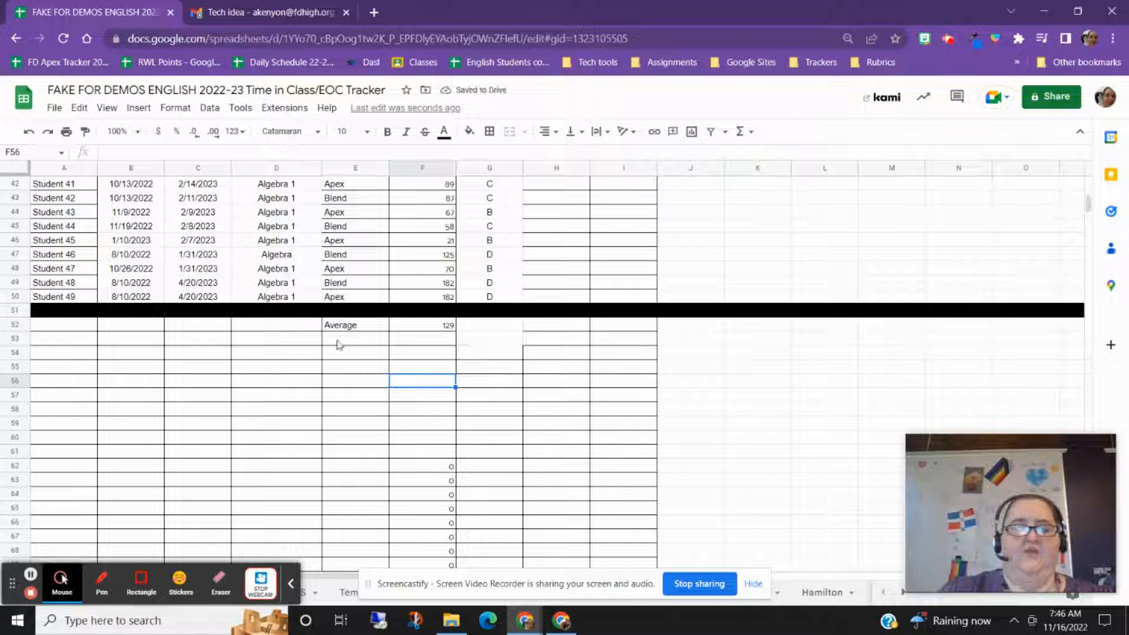
left_click(432, 341)
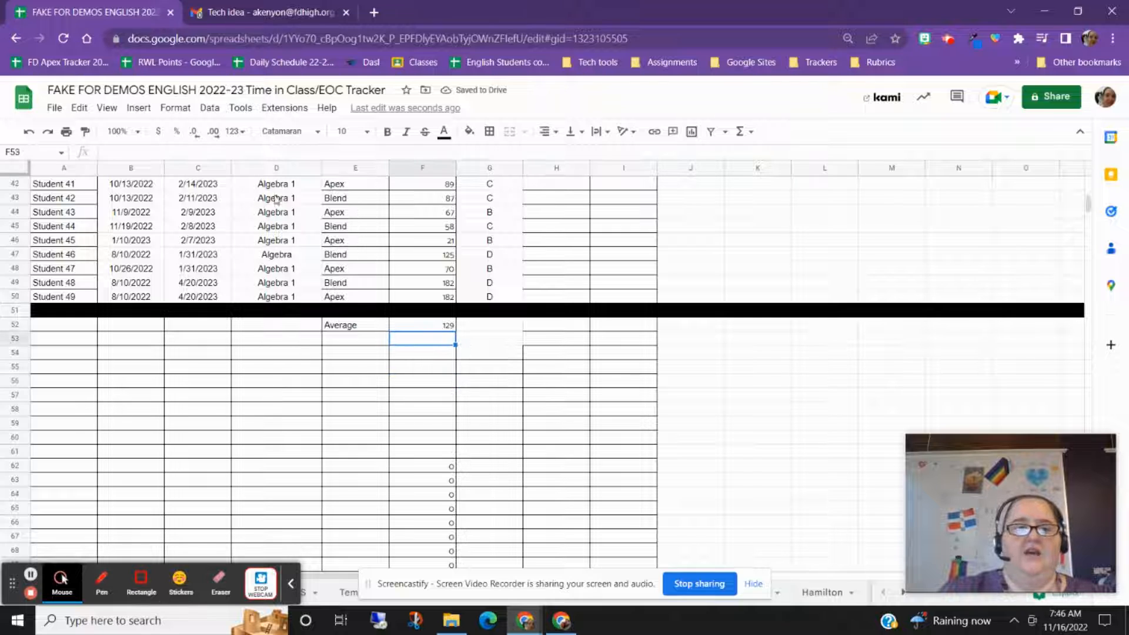
left_click(163, 148)
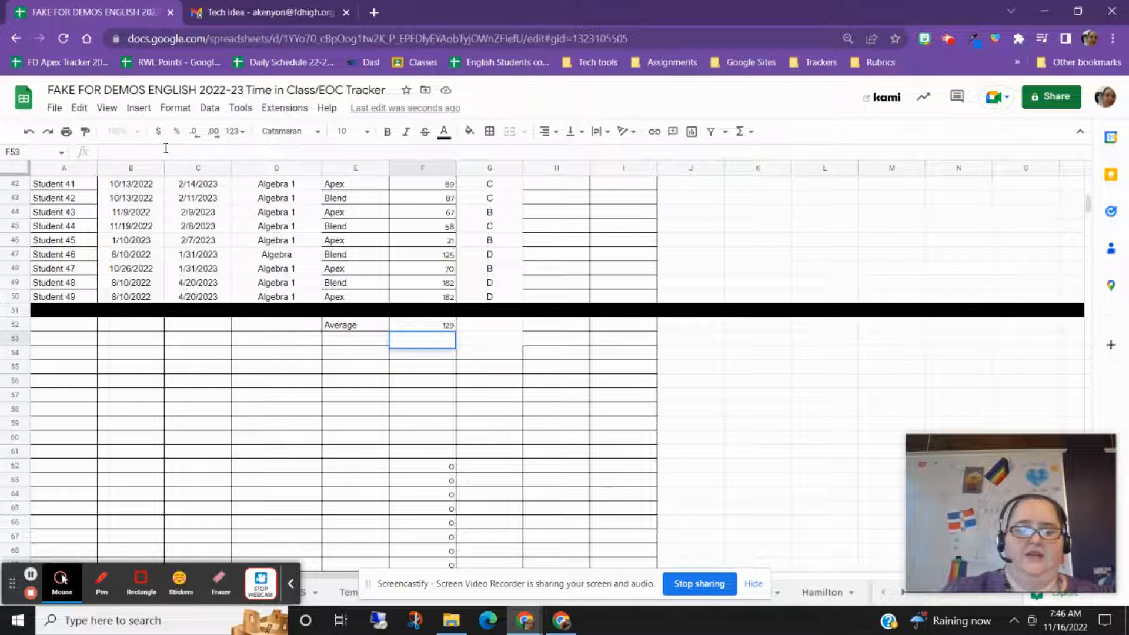
type("=")
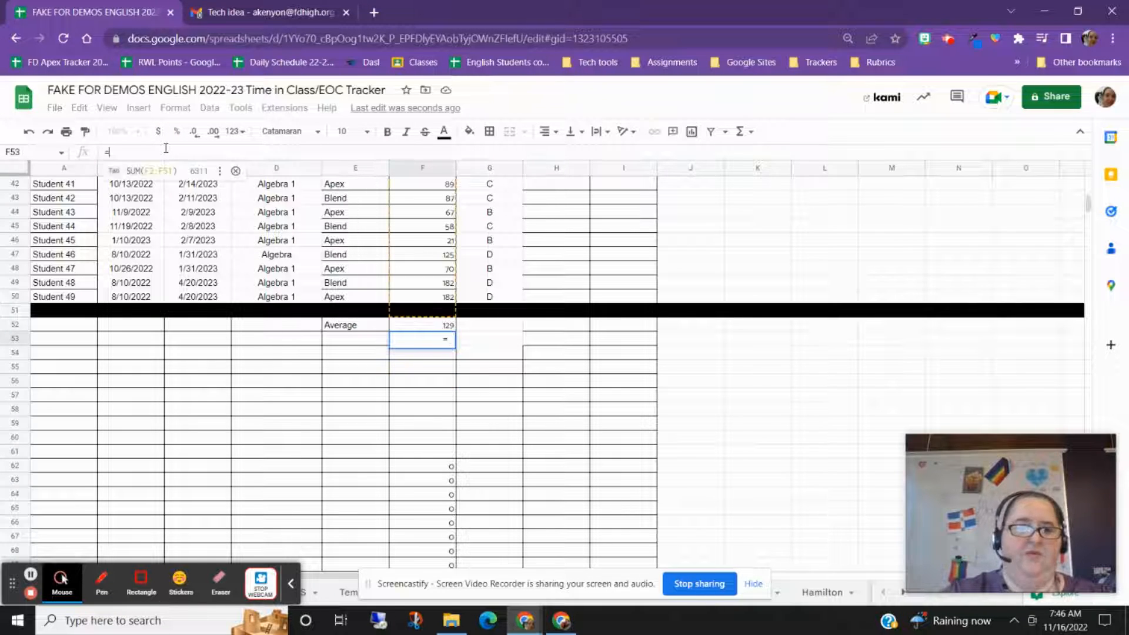
key("Escape")
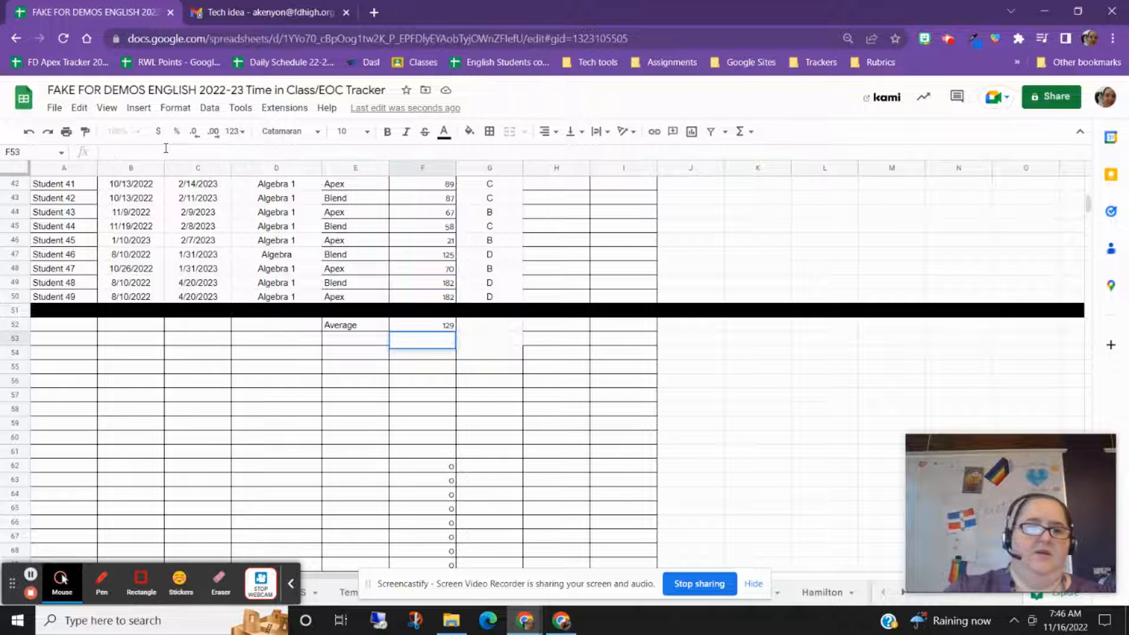
Review the categories of functions that can be inserted, including All, Filter, Google, Logical and Lookup.
left_click(140, 112)
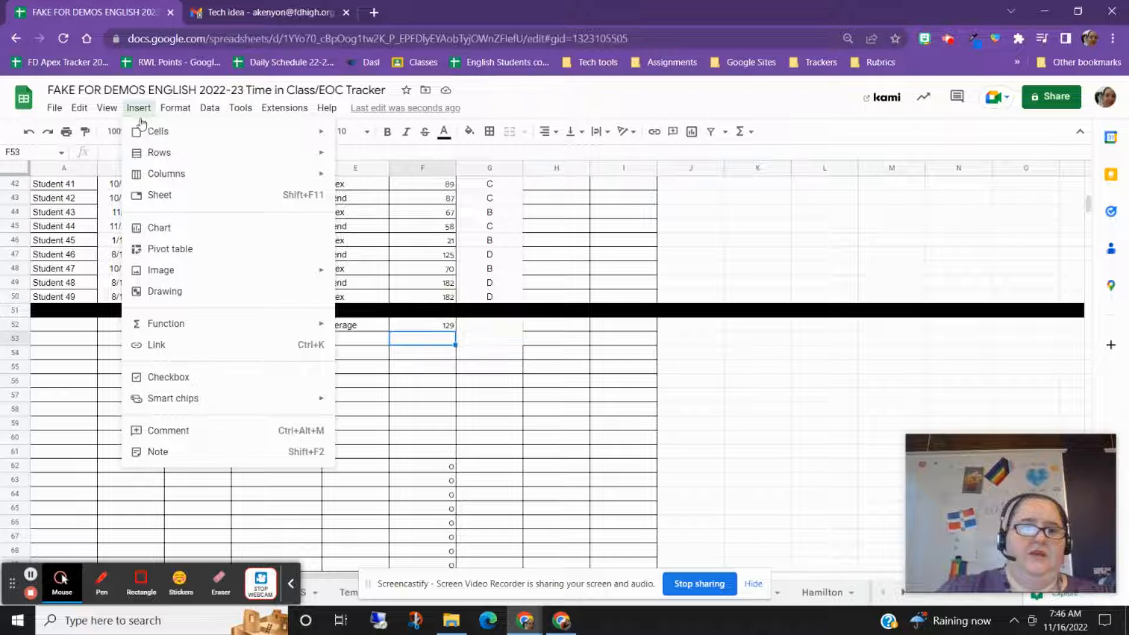
mouse_move(180, 330)
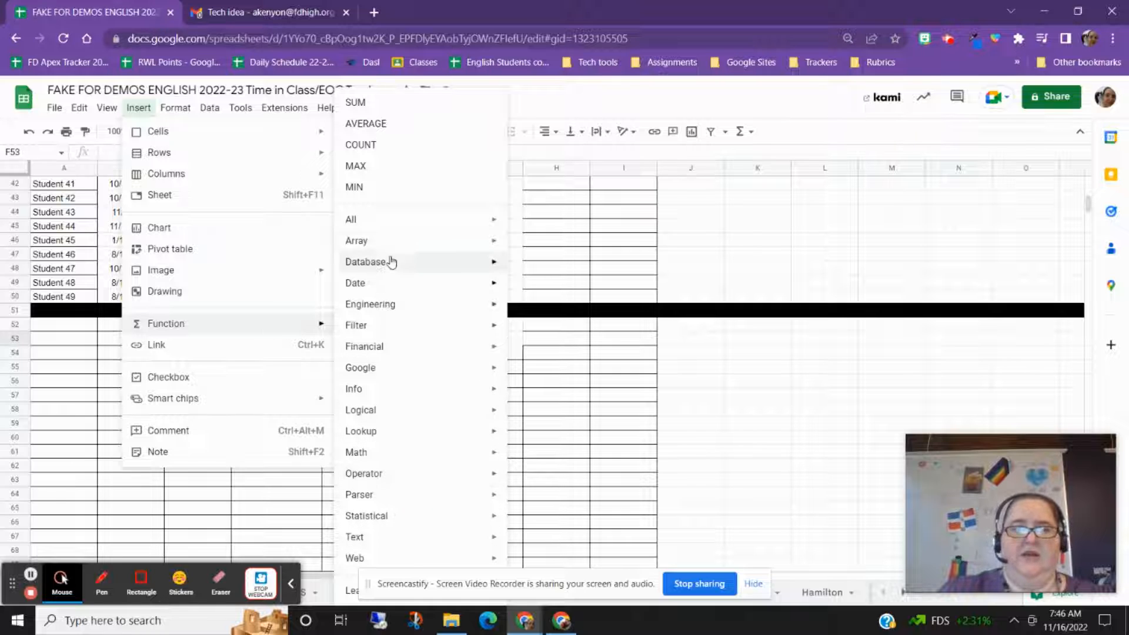
mouse_move(399, 227)
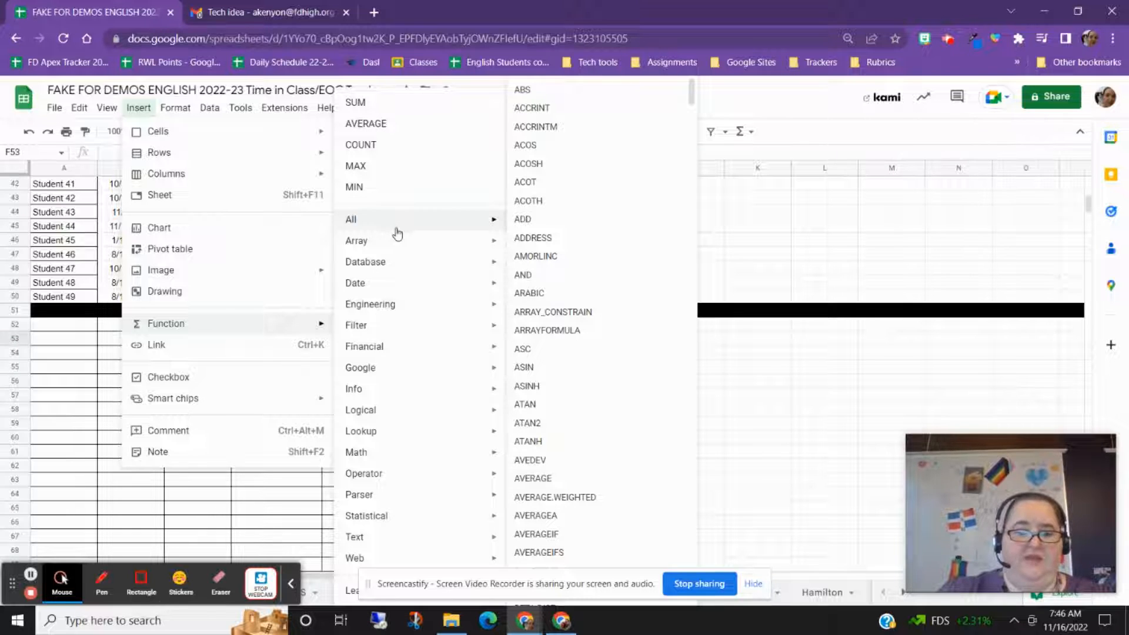
mouse_move(401, 330)
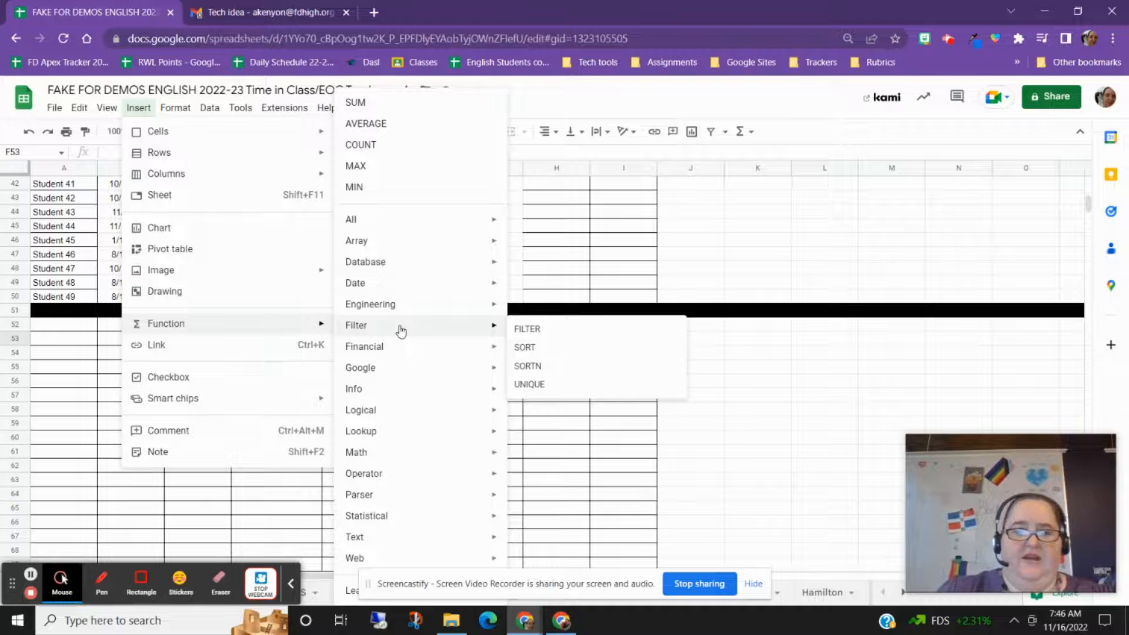
mouse_move(414, 369)
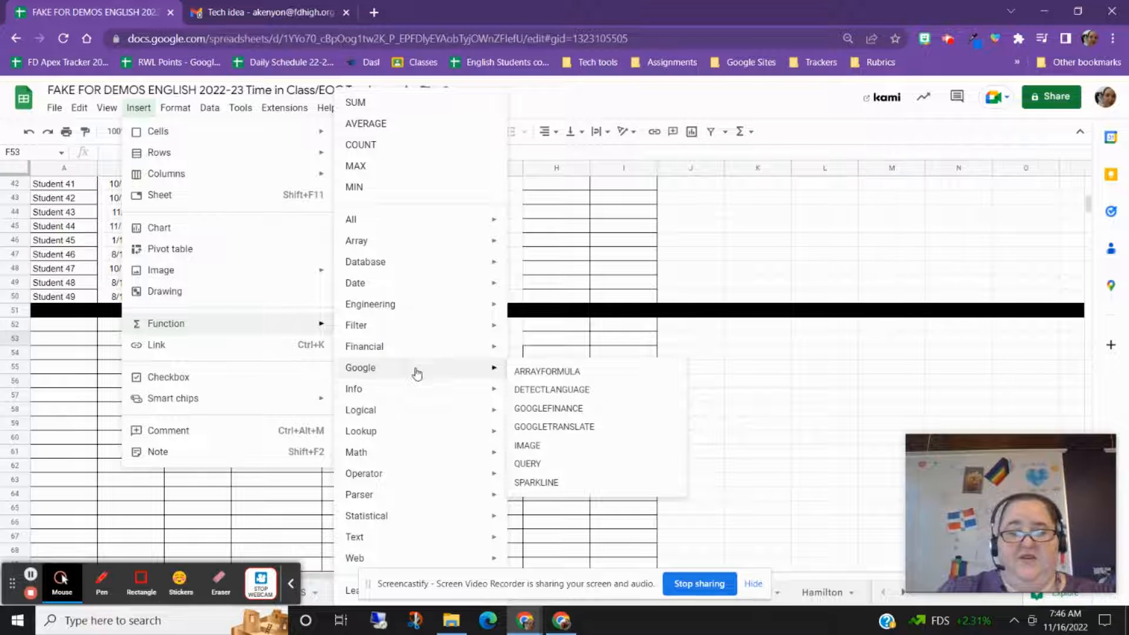
mouse_move(413, 410)
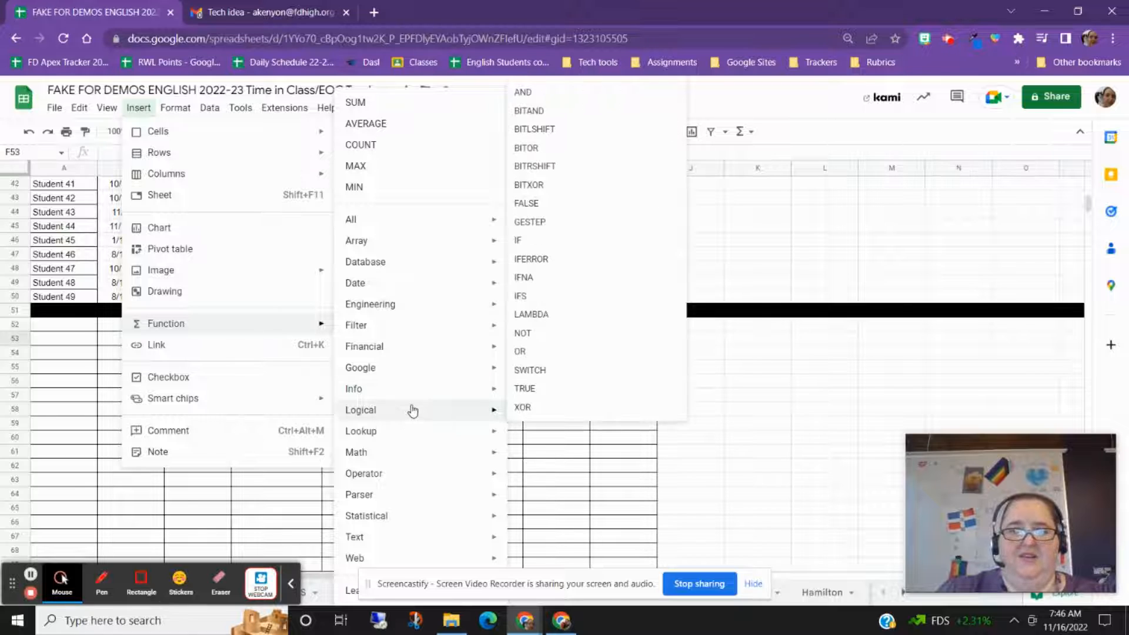
mouse_move(410, 435)
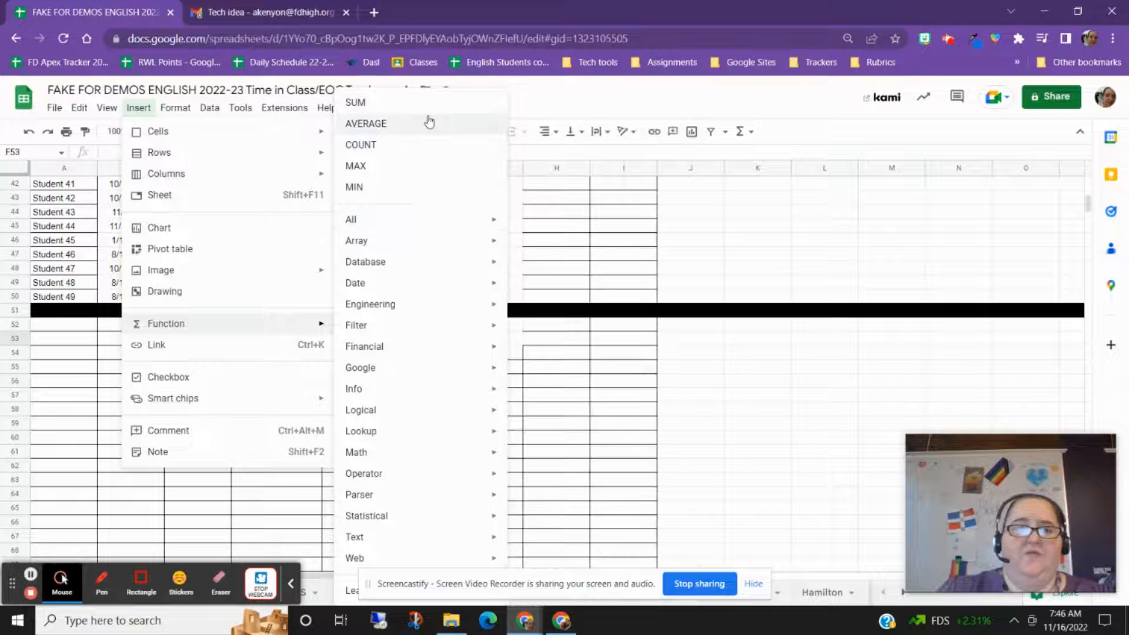
mouse_move(425, 271)
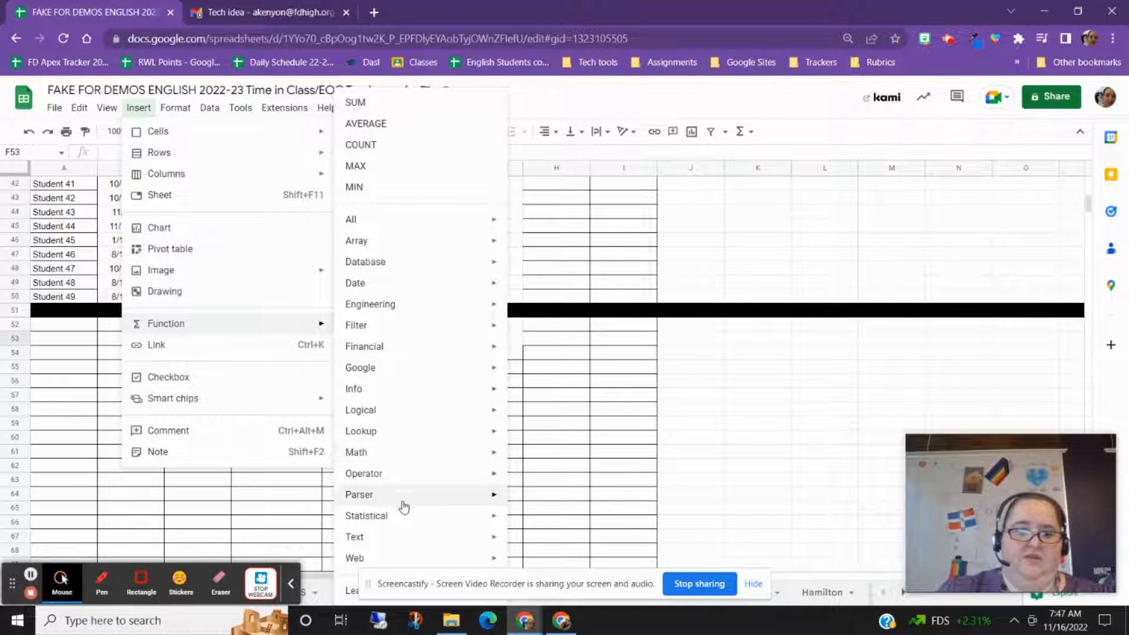
Look through the Statistical functions and insert AVERAGEIF into cell F53 below the overall average.
mouse_move(404, 520)
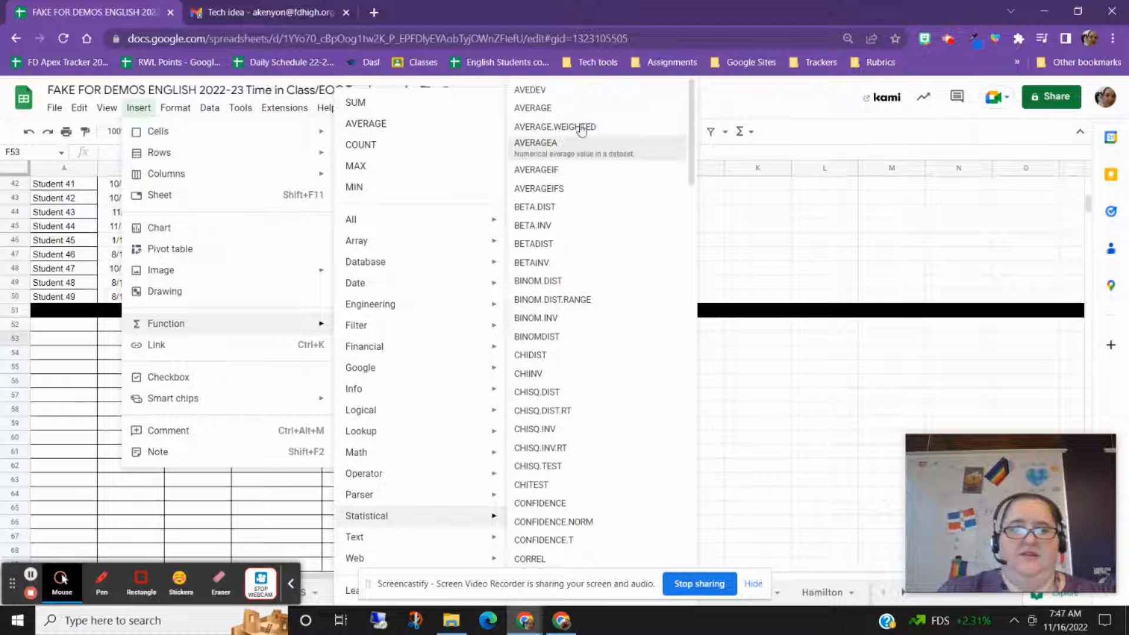
scroll(587, 311, "down", 10)
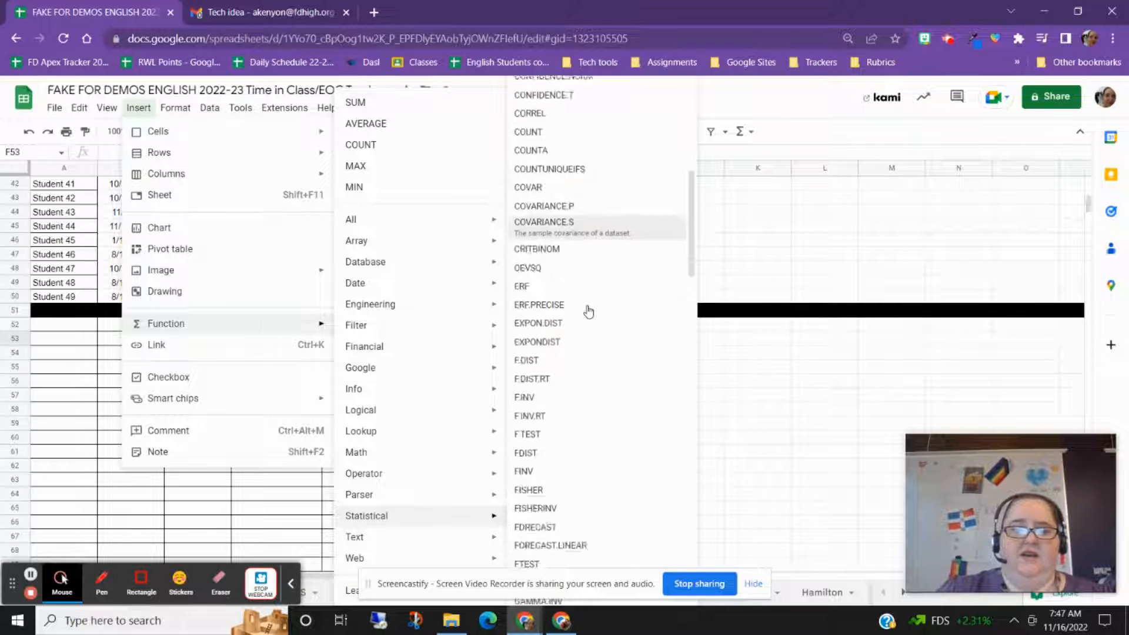
scroll(569, 429, "down", 6)
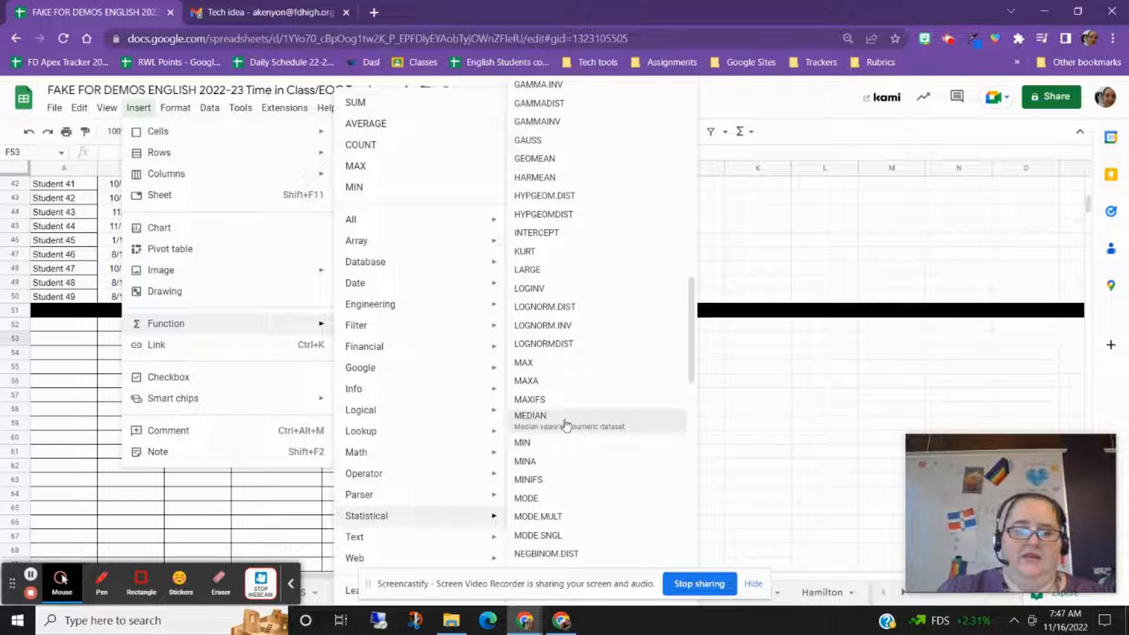
scroll(566, 424, "down", 3)
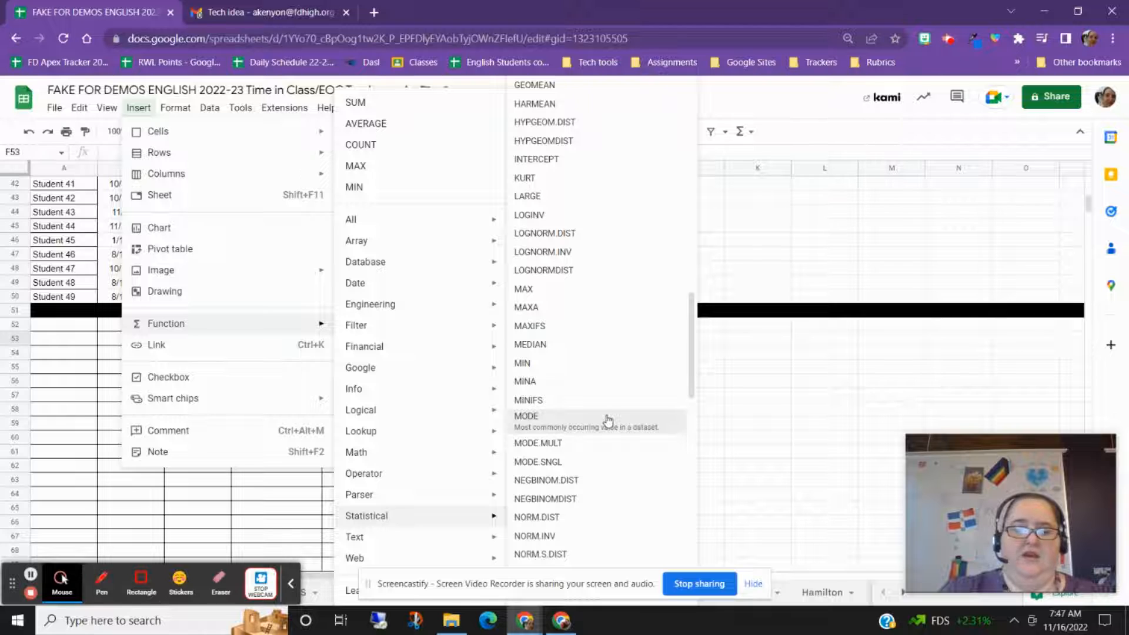
scroll(606, 420, "down", 6)
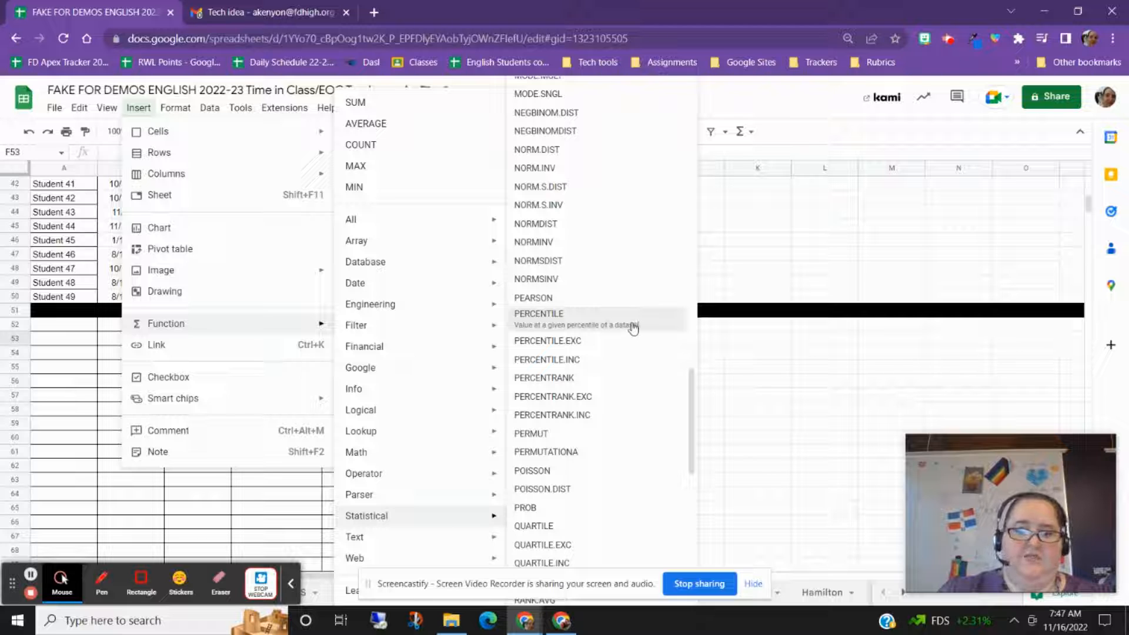
scroll(588, 480, "down", 5)
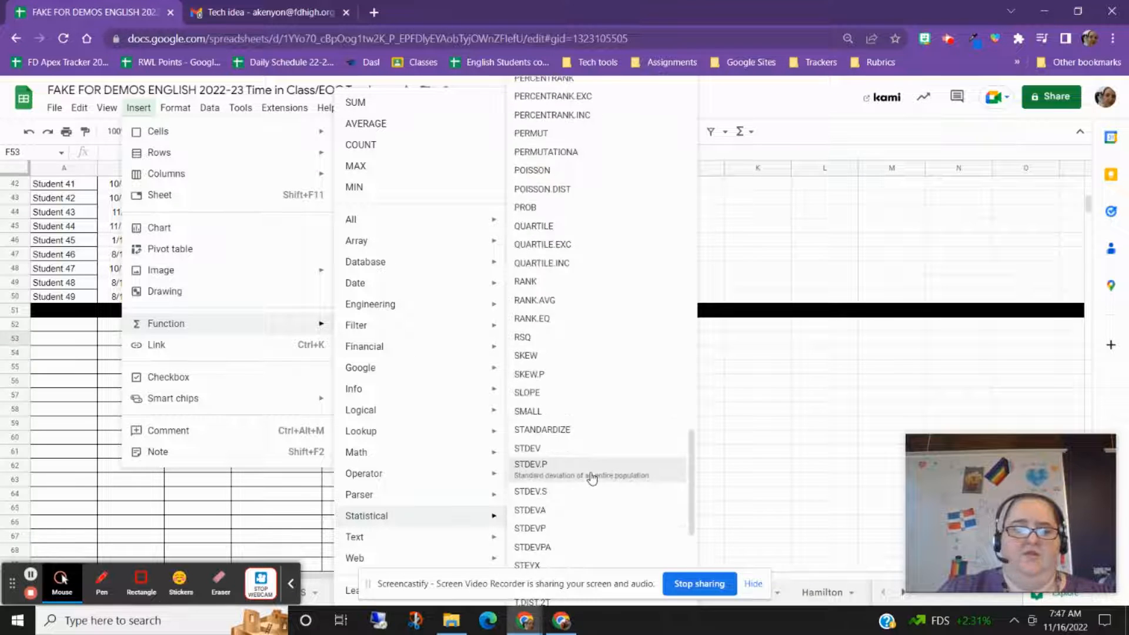
scroll(591, 478, "down", 5)
scroll(597, 455, "up", 15)
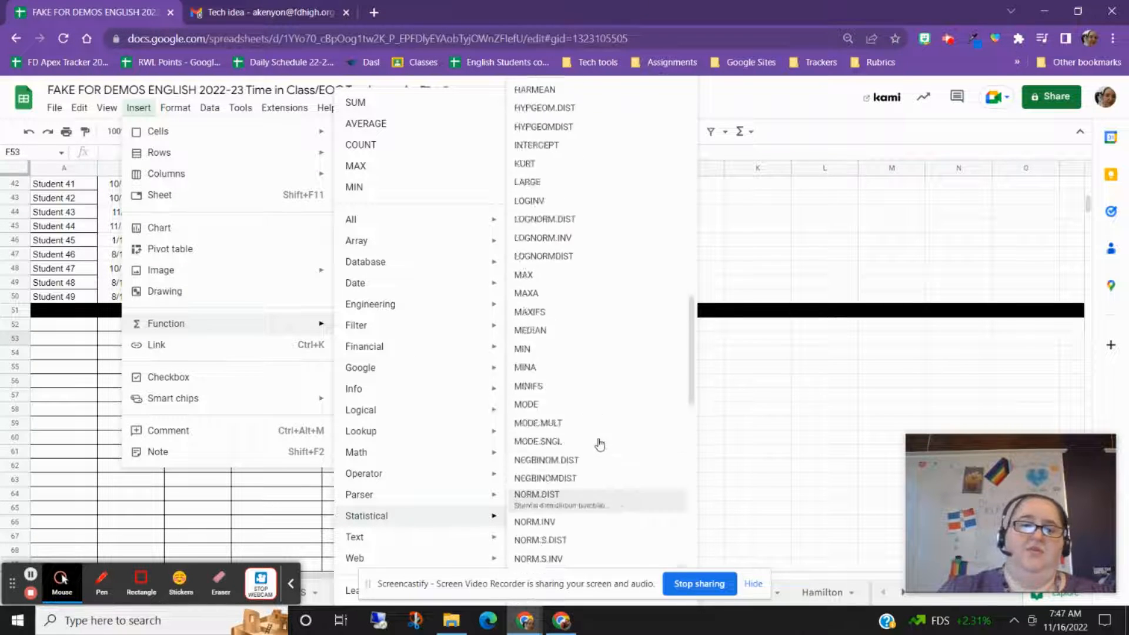
scroll(598, 441, "up", 12)
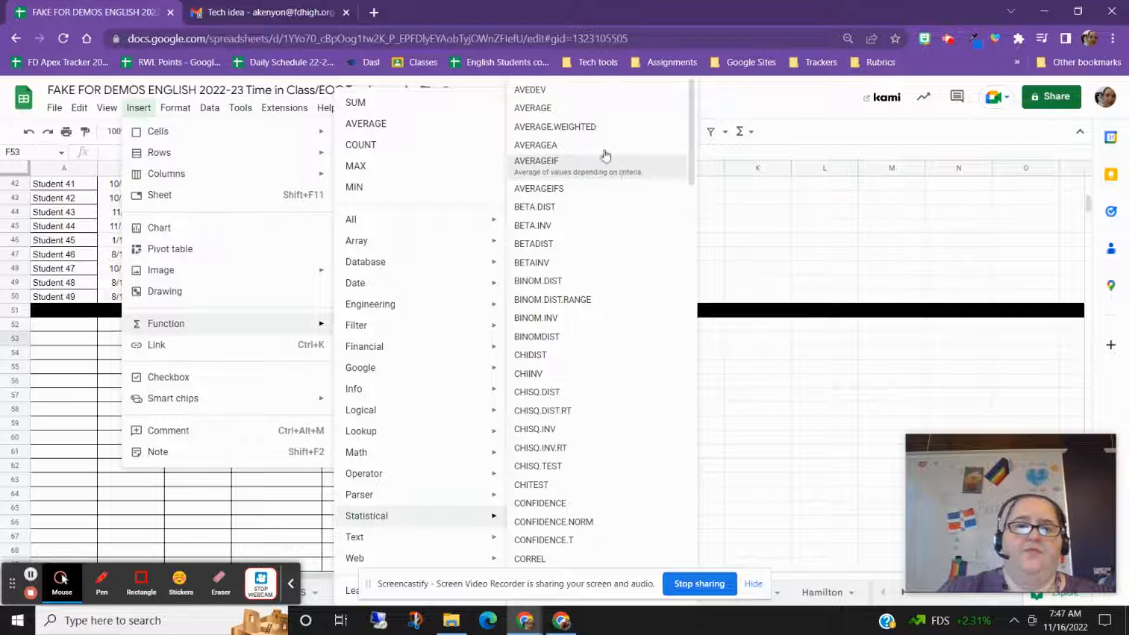
left_click(561, 173)
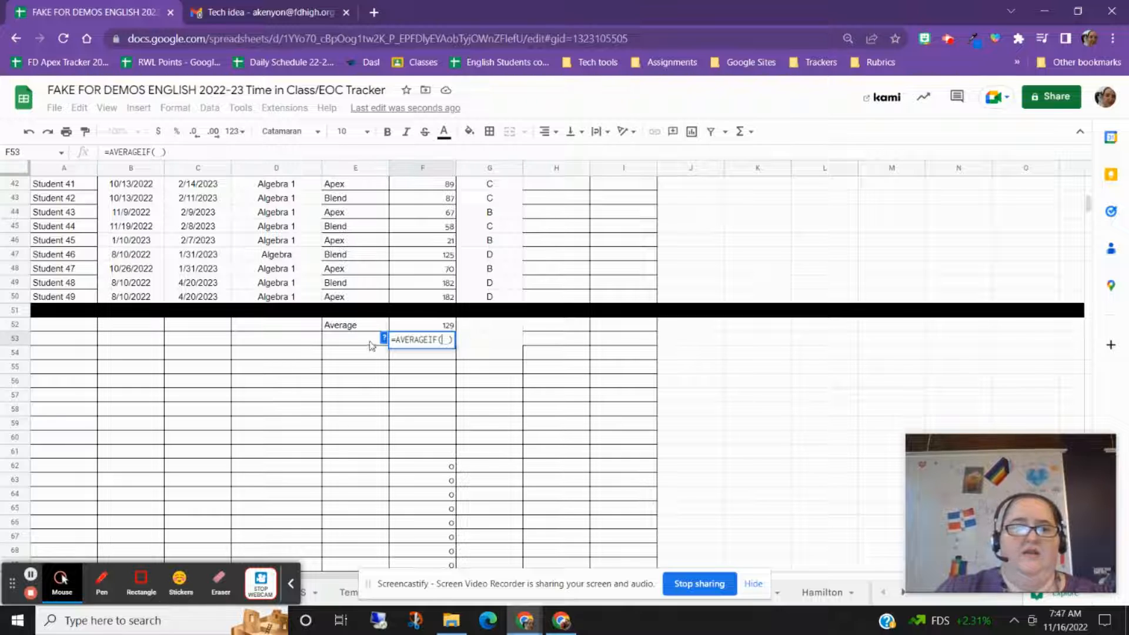
Set the criteria range of the AVERAGEIF formula in F53 to the Apex/Blend entries in E2:E50.
scroll(259, 369, "up", 1)
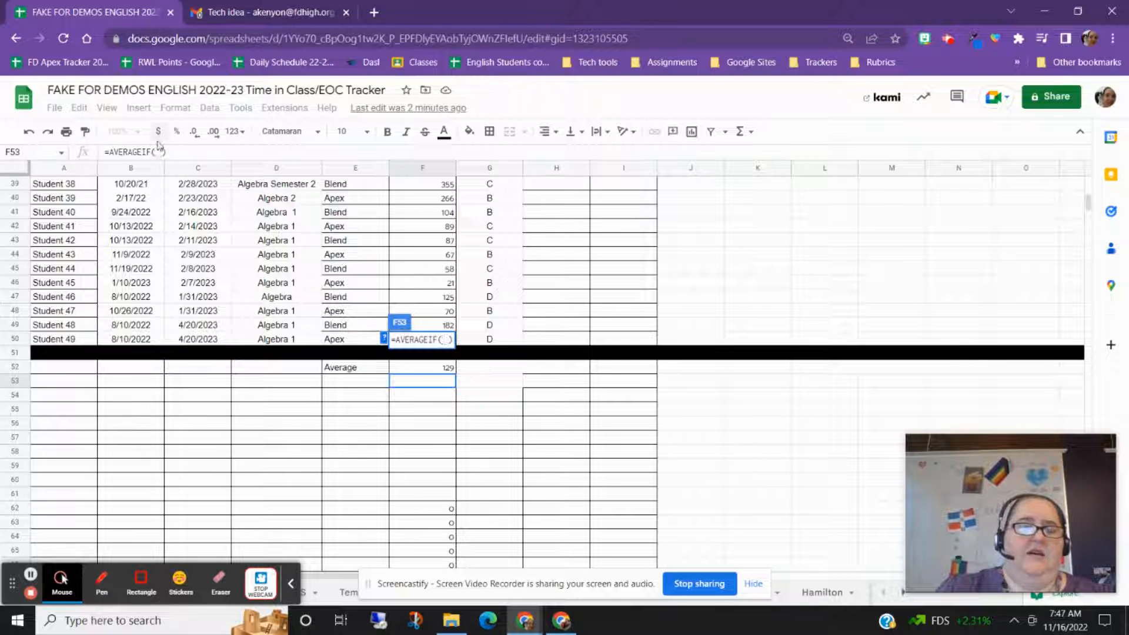
left_click(157, 151)
left_click(147, 152)
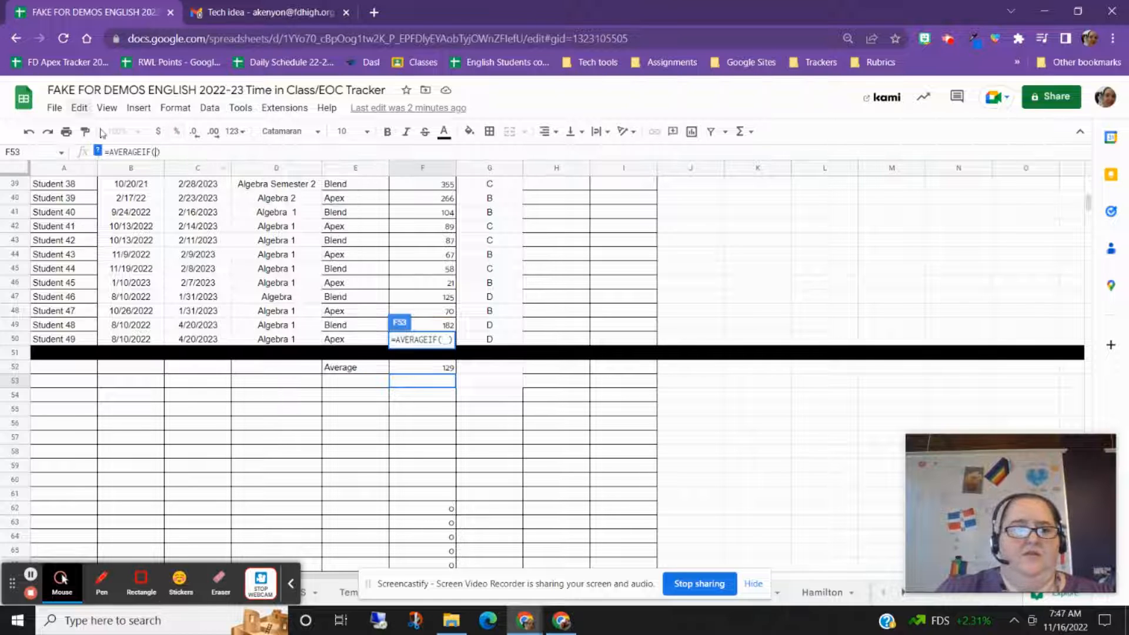
left_click(99, 152)
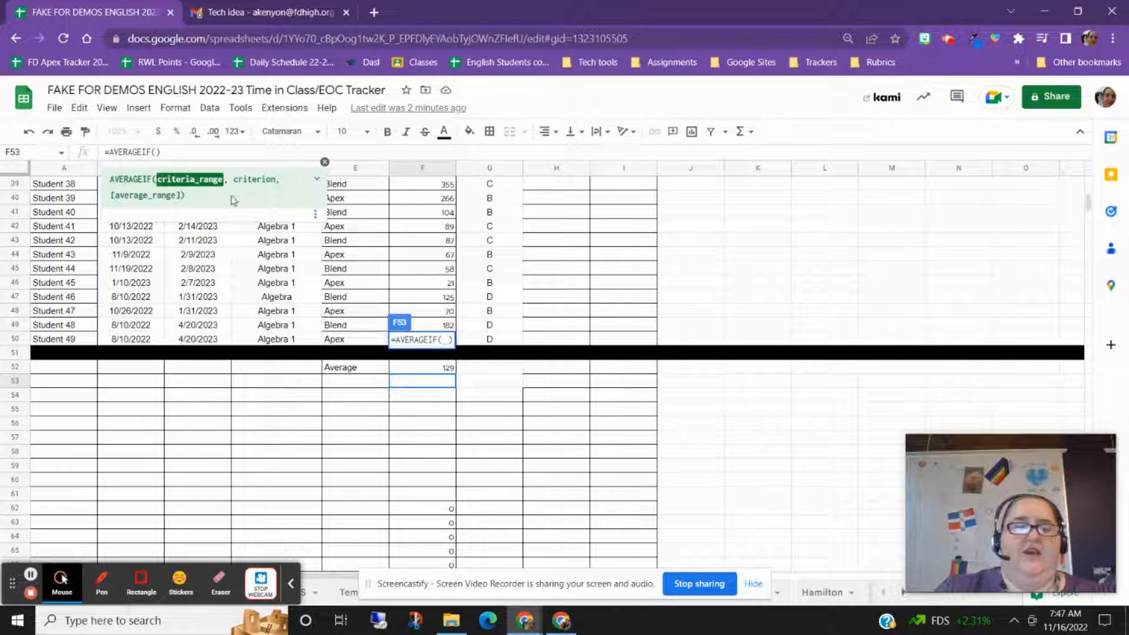
left_click(364, 341)
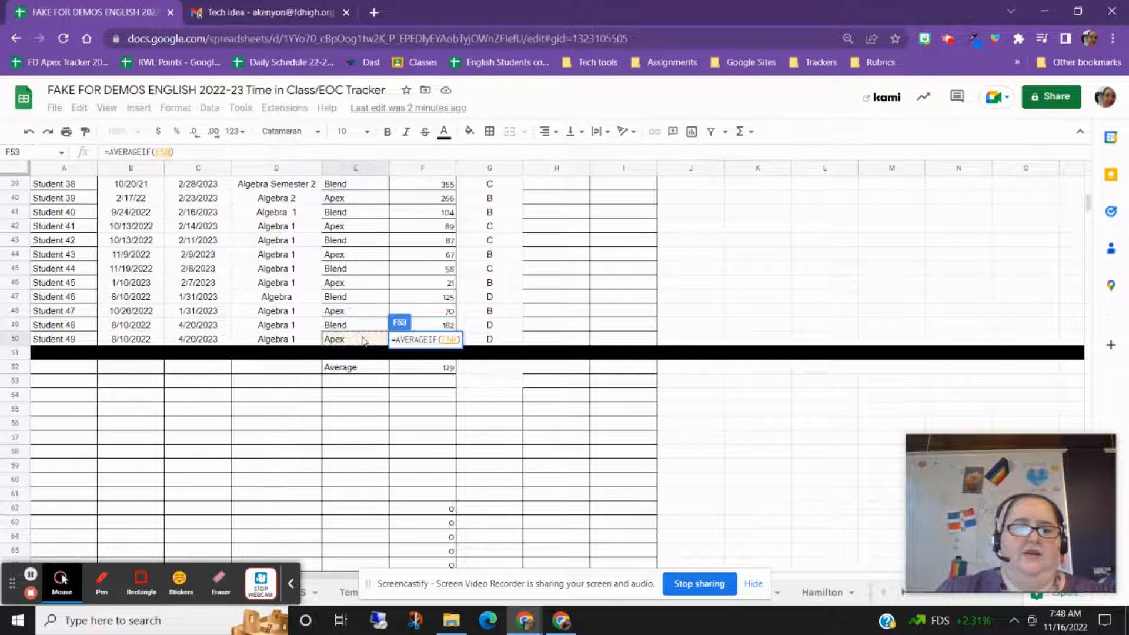
left_click_drag(364, 341, 362, 237)
scroll(458, 326, "down", 12)
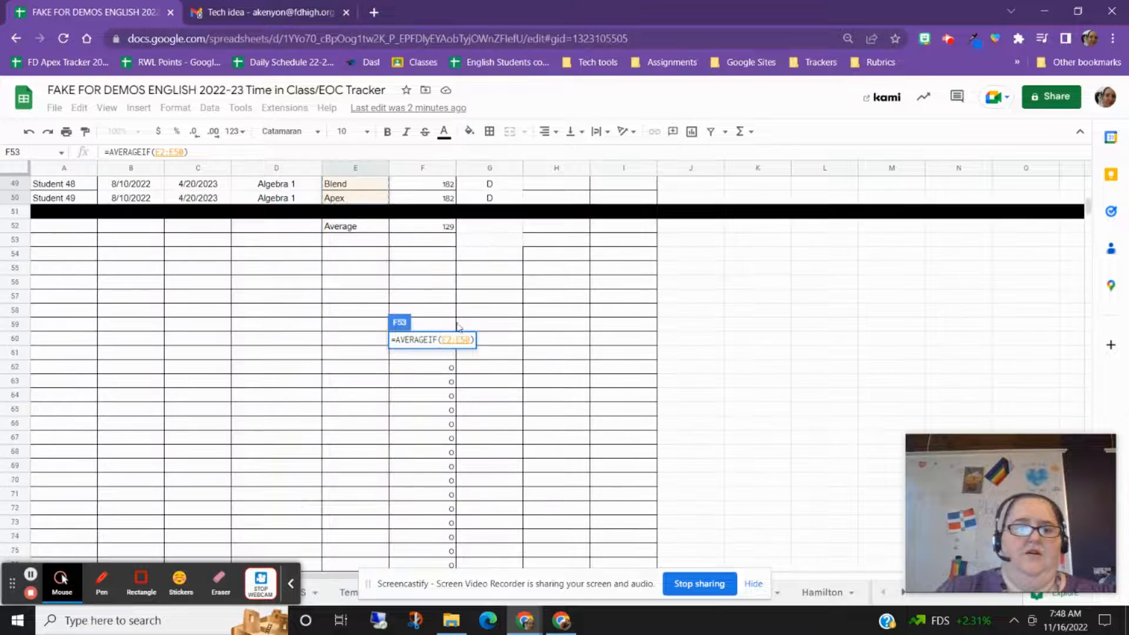
Set the criterion of the AVERAGEIF formula in F53 to "Apex".
left_click(462, 340)
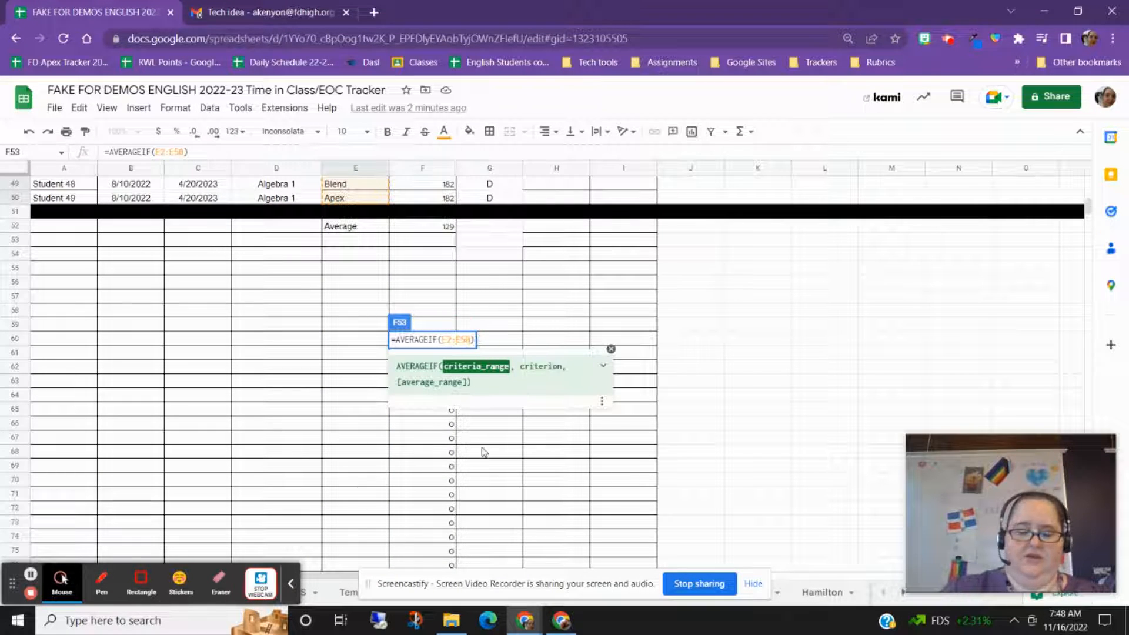
type(", ")
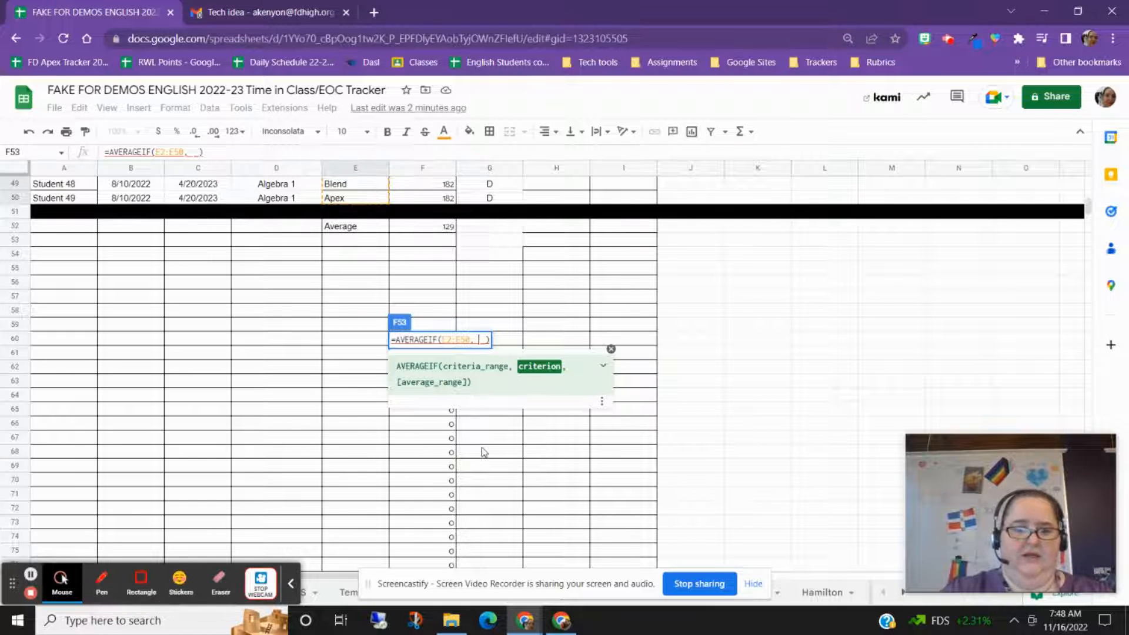
type(" \"")
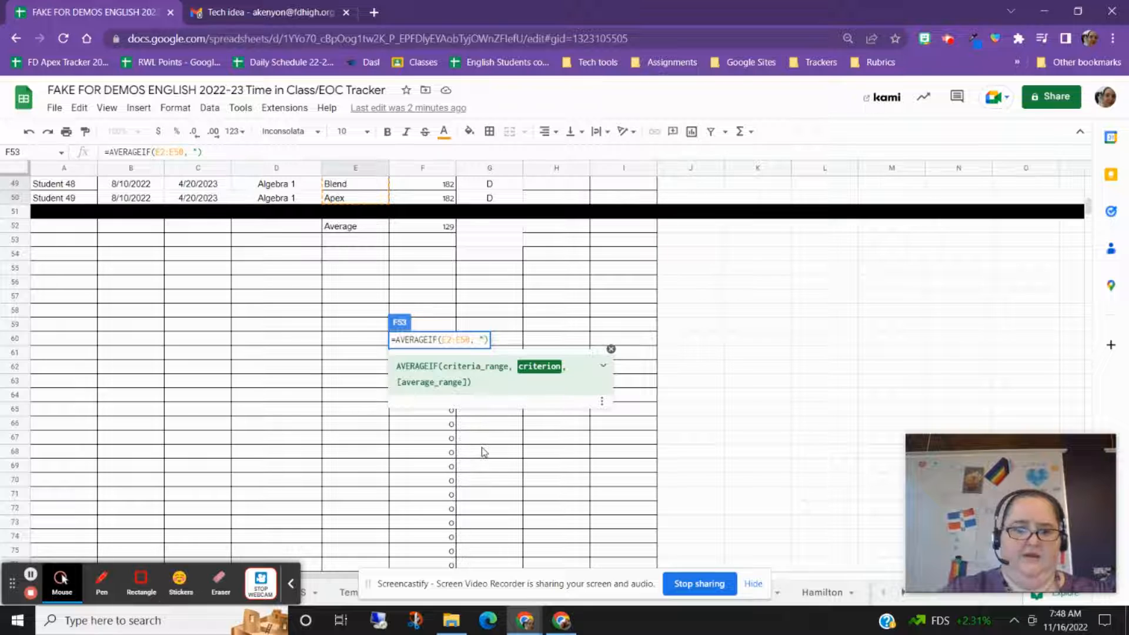
type("Ape")
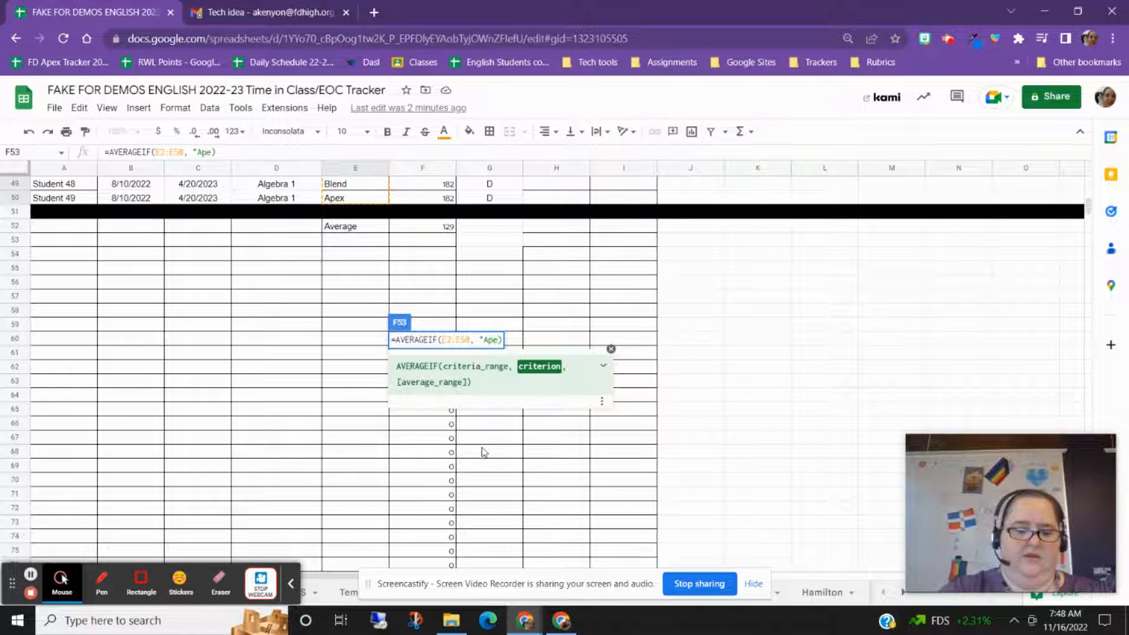
type("x\"")
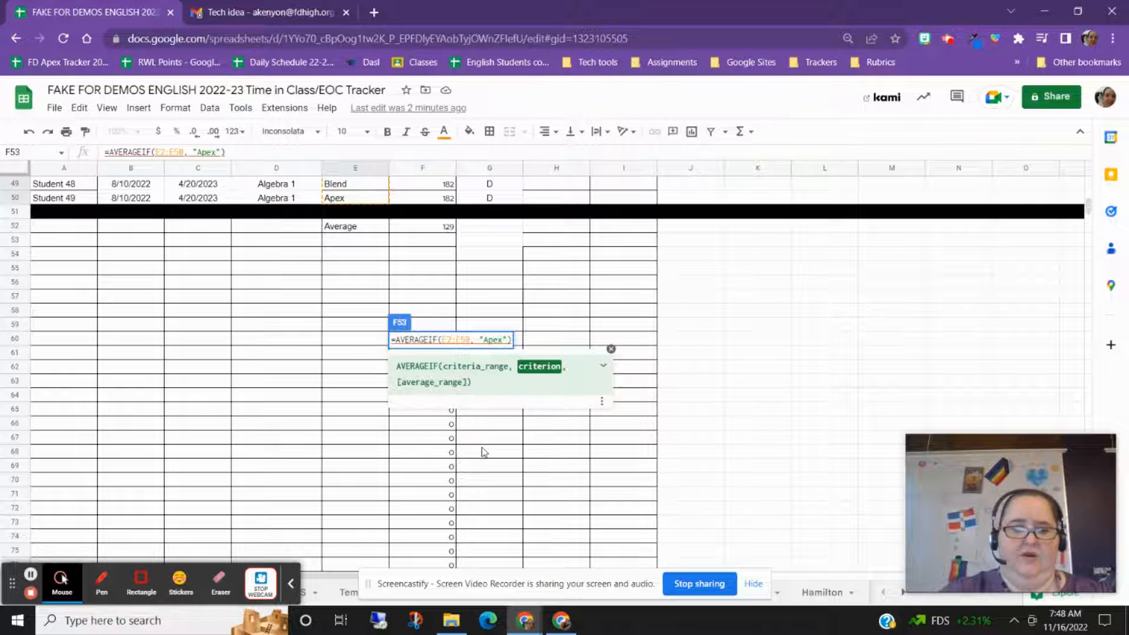
Add the days in class in F2:F50 as the average range of the AVERAGEIF formula in F53 and commit it.
type(",")
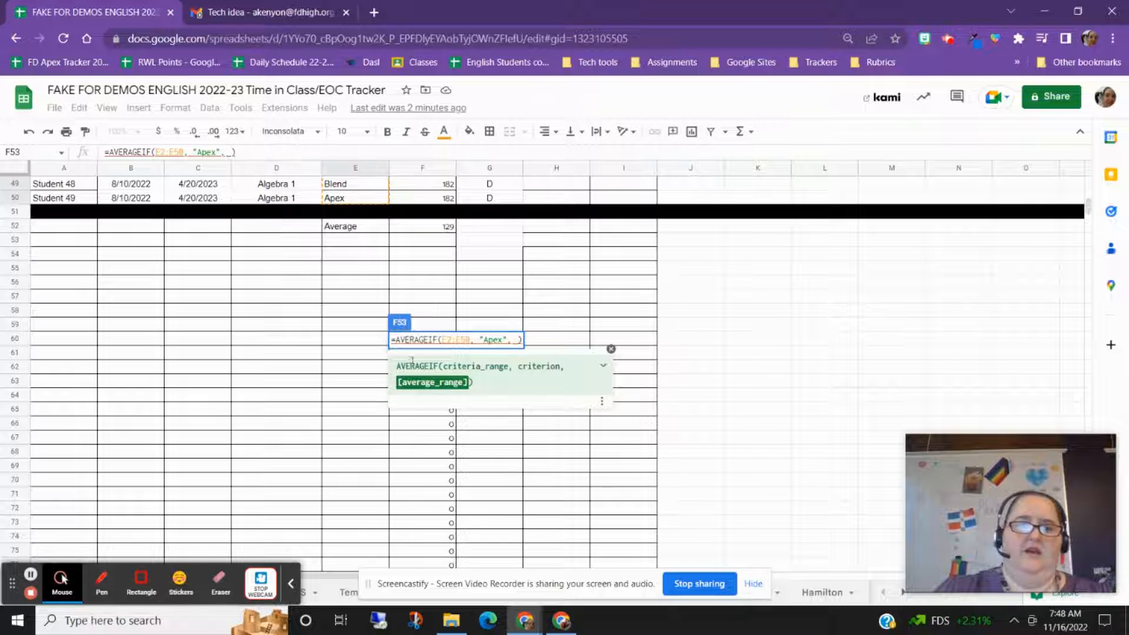
left_click_drag(447, 196, 444, 238)
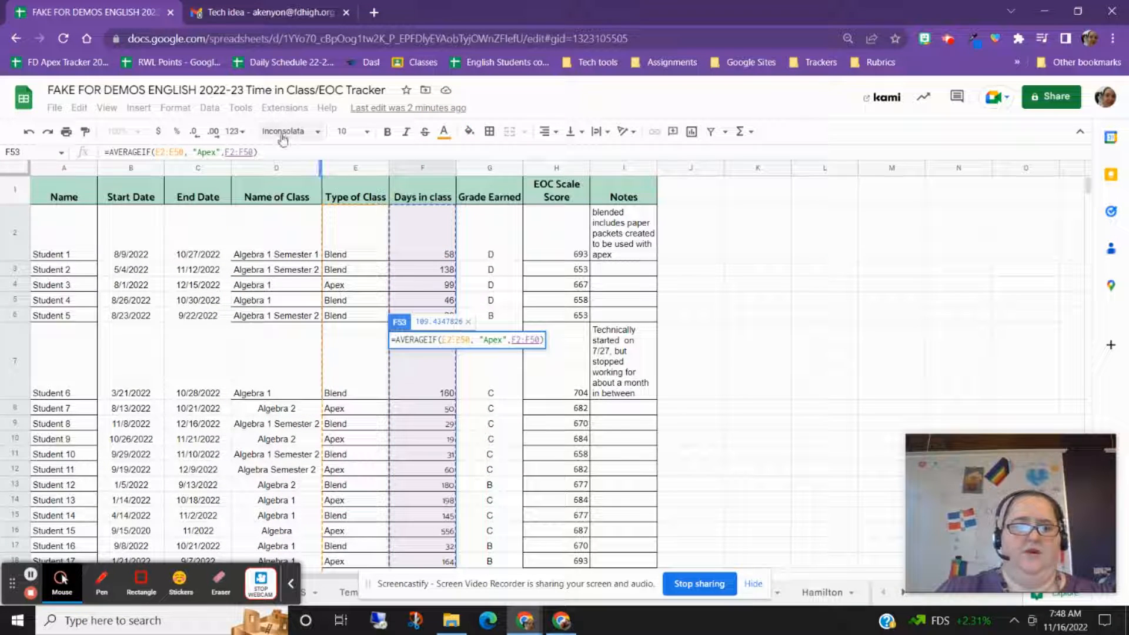
scroll(533, 362, "down", 13)
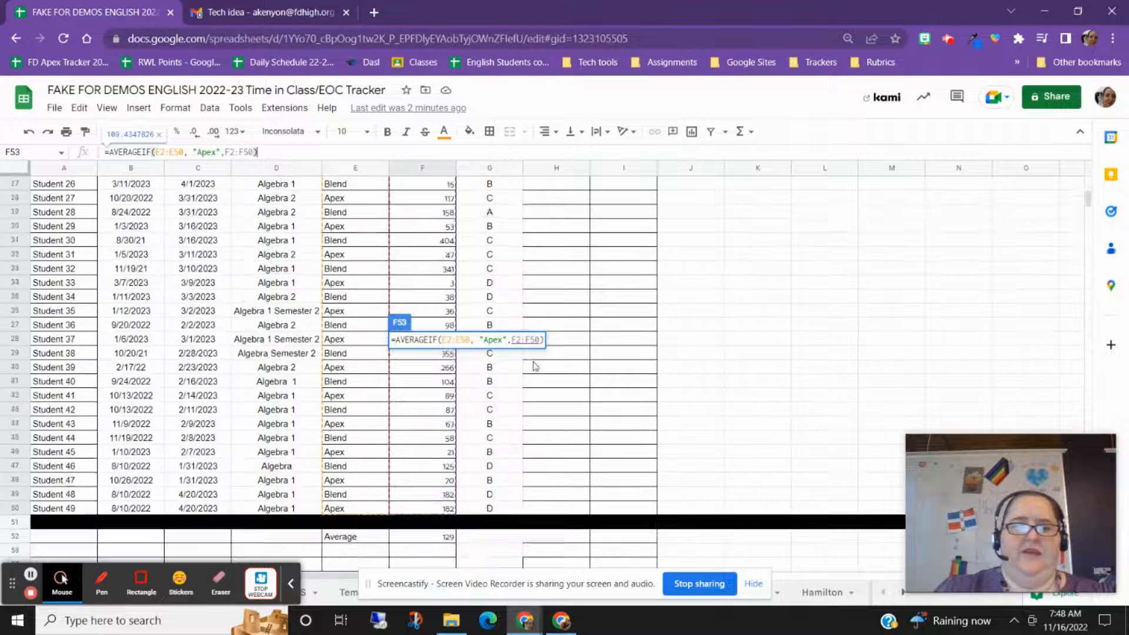
left_click(482, 339)
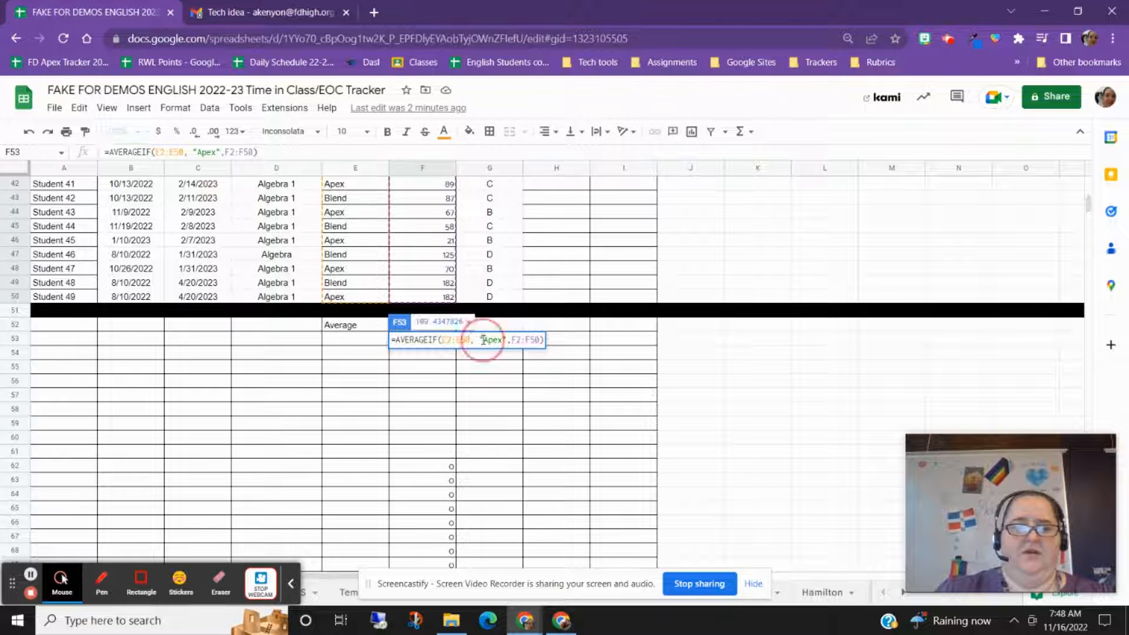
key("Return")
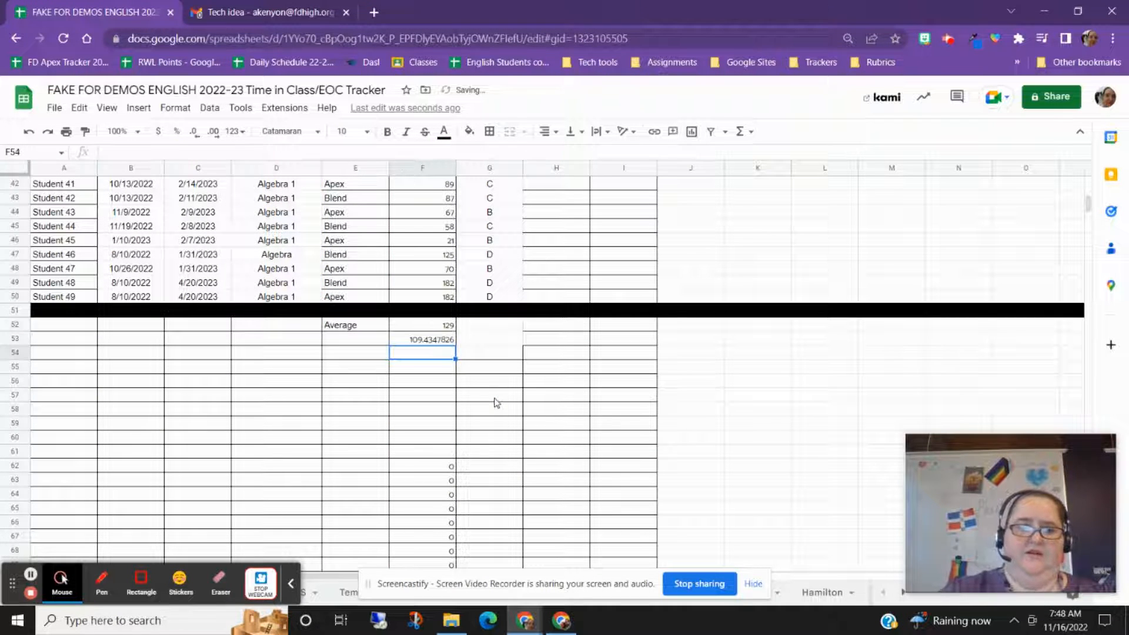
Label the conditional average in cell E53 as "Apex Avg".
left_click(370, 339)
type("Ape")
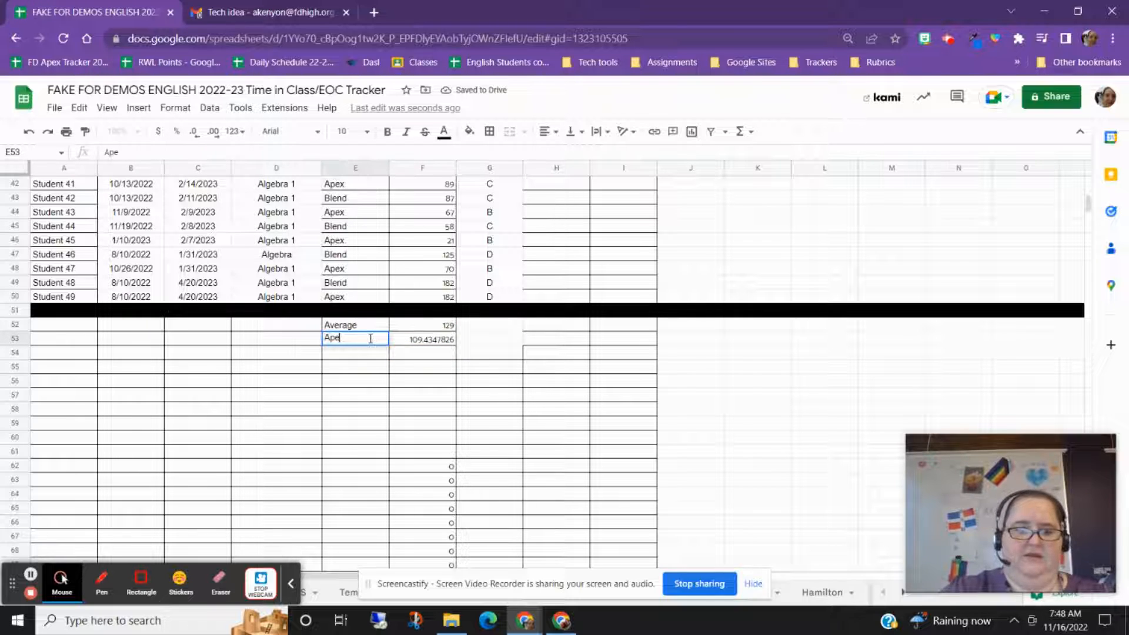
type("x ")
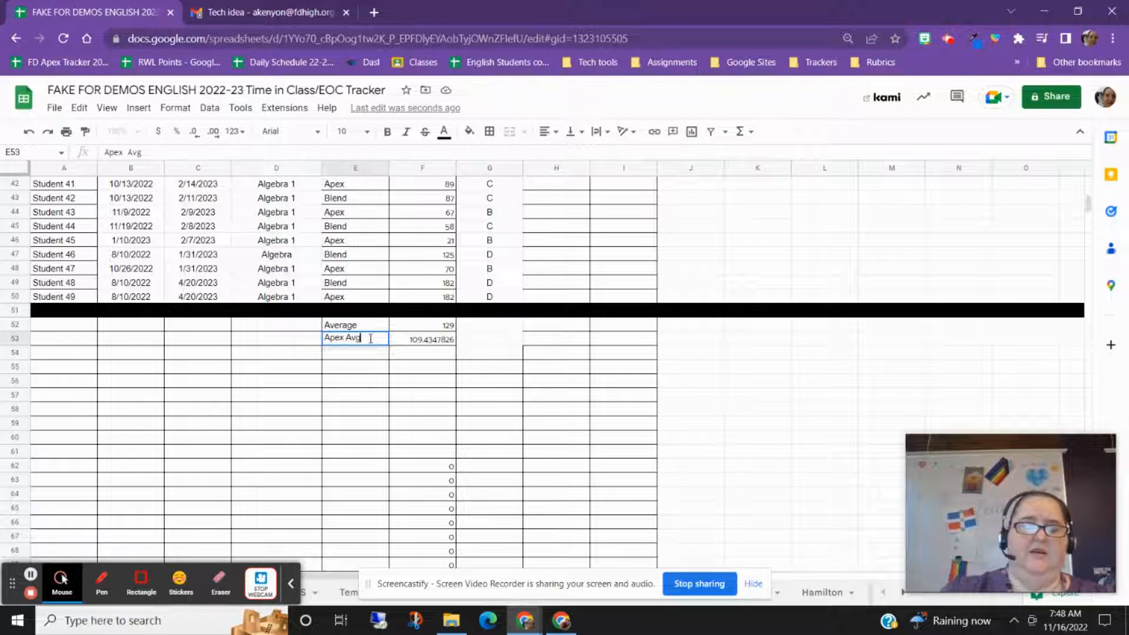
type("Avg")
left_click(405, 401)
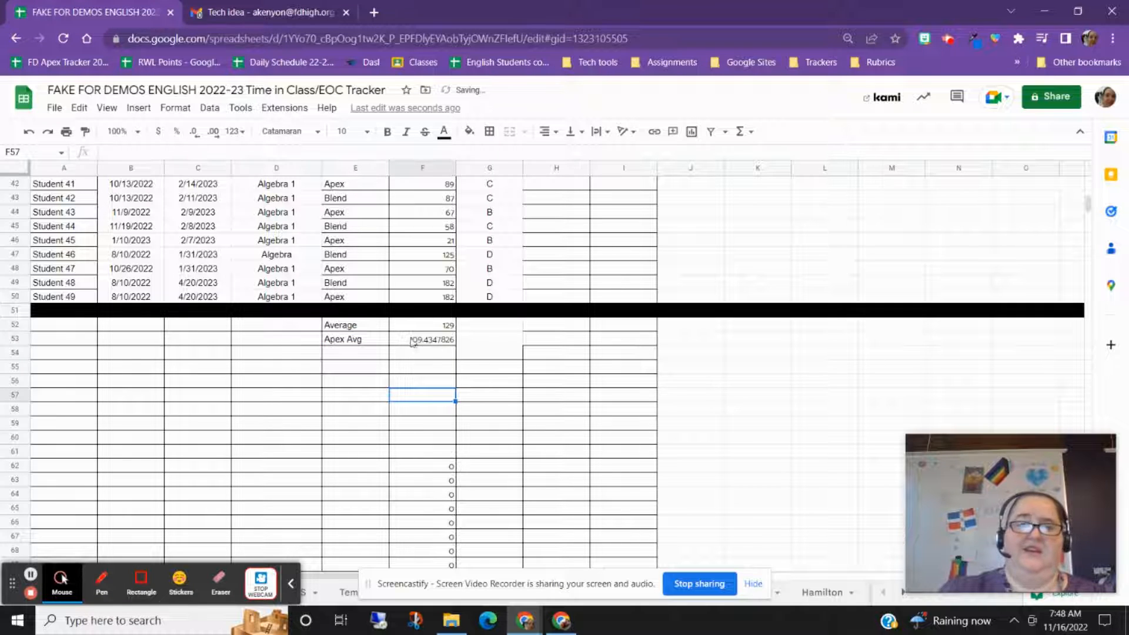
Copy the Apex average formula down to F54 and change its criteria range to E2:E50 and its criterion to "Blend".
left_click(451, 344)
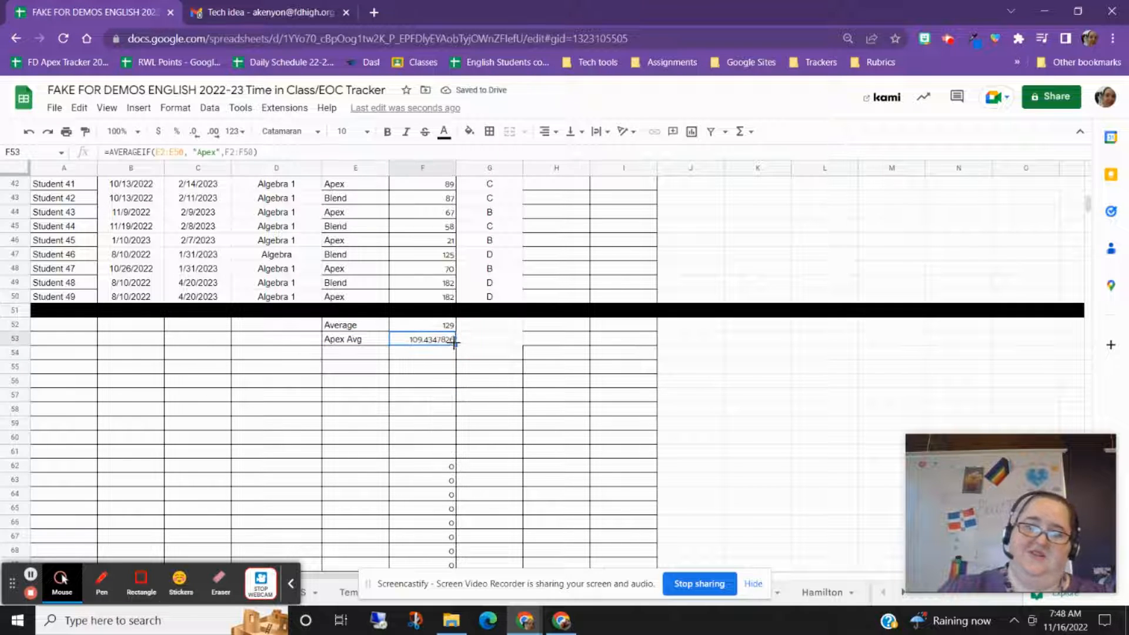
left_click_drag(454, 343, 452, 356)
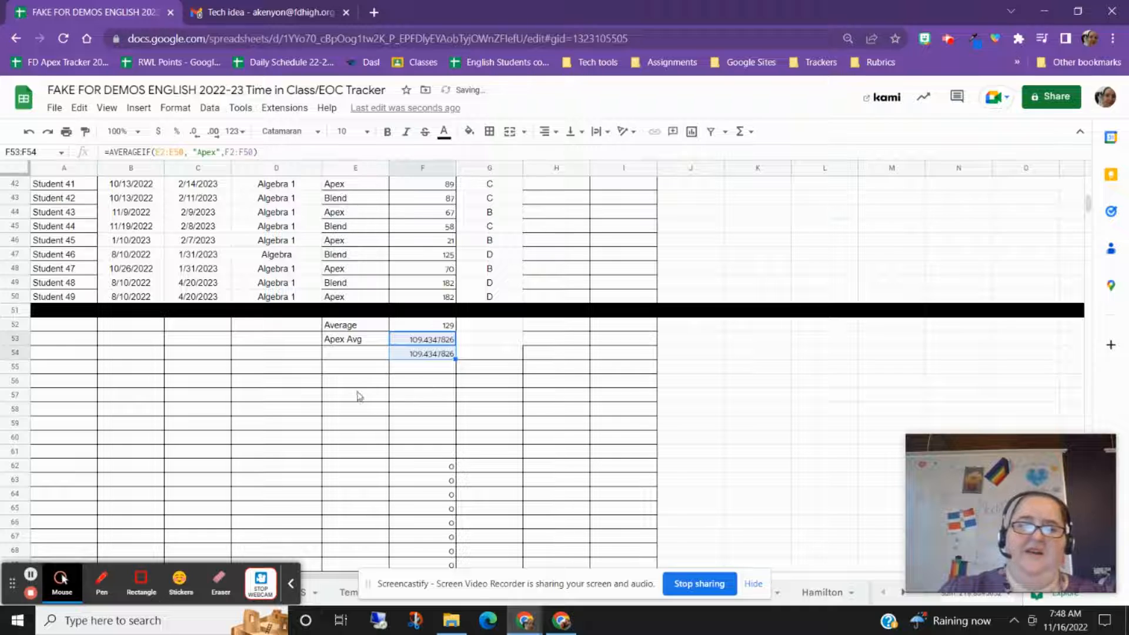
left_click(438, 355)
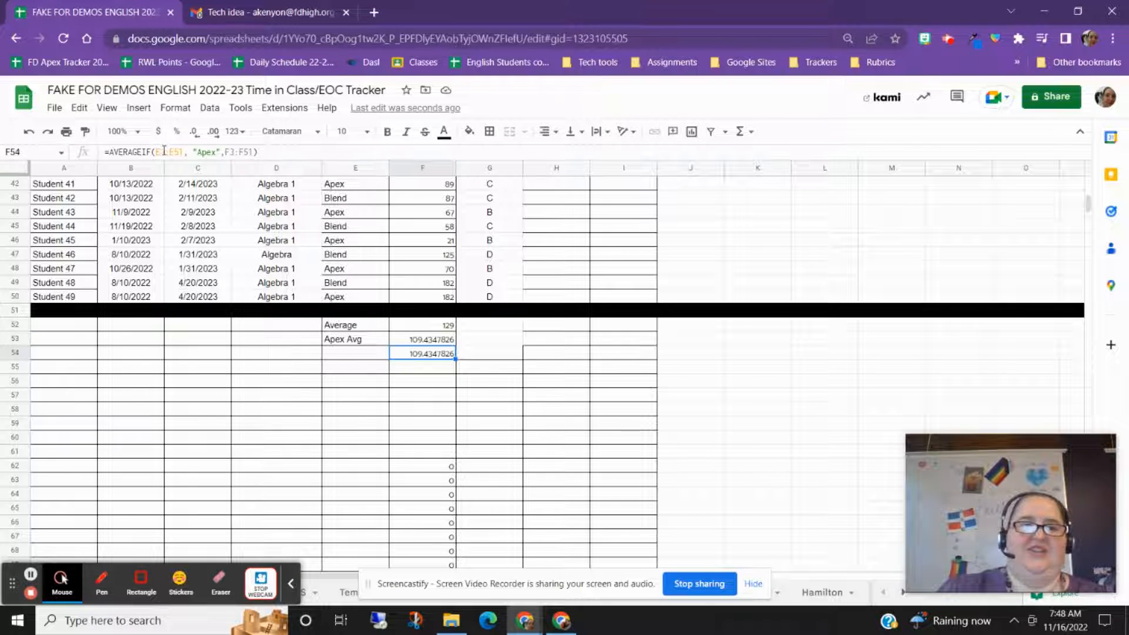
left_click(164, 151)
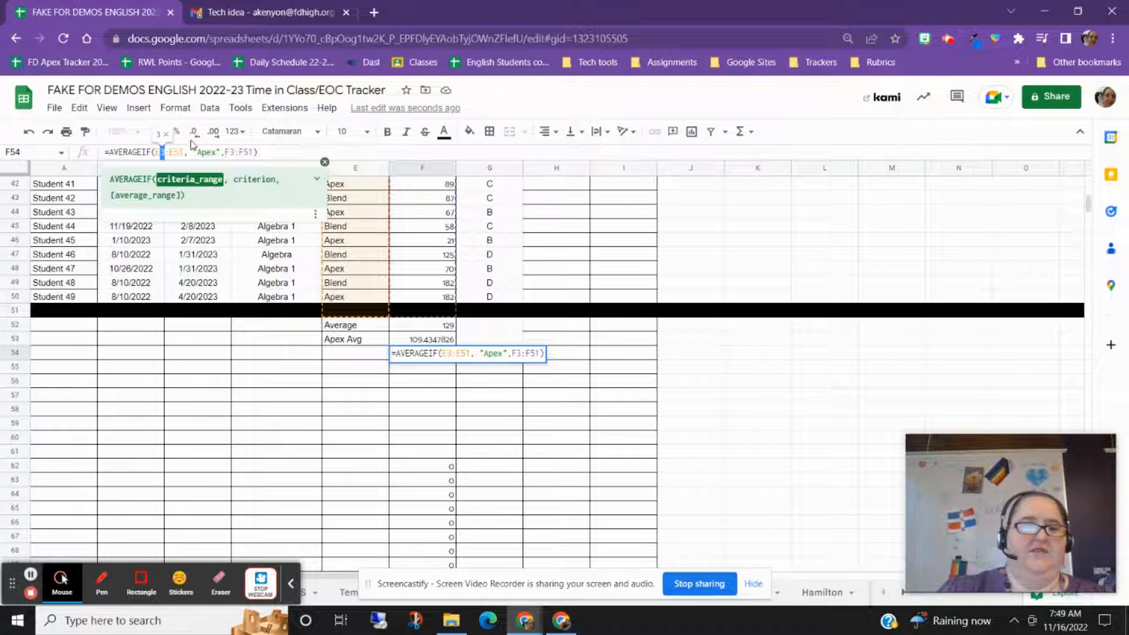
type("2")
mouse_move(179, 153)
left_mouse_down()
mouse_move(210, 153)
mouse_move(198, 152)
left_mouse_up()
type("0")
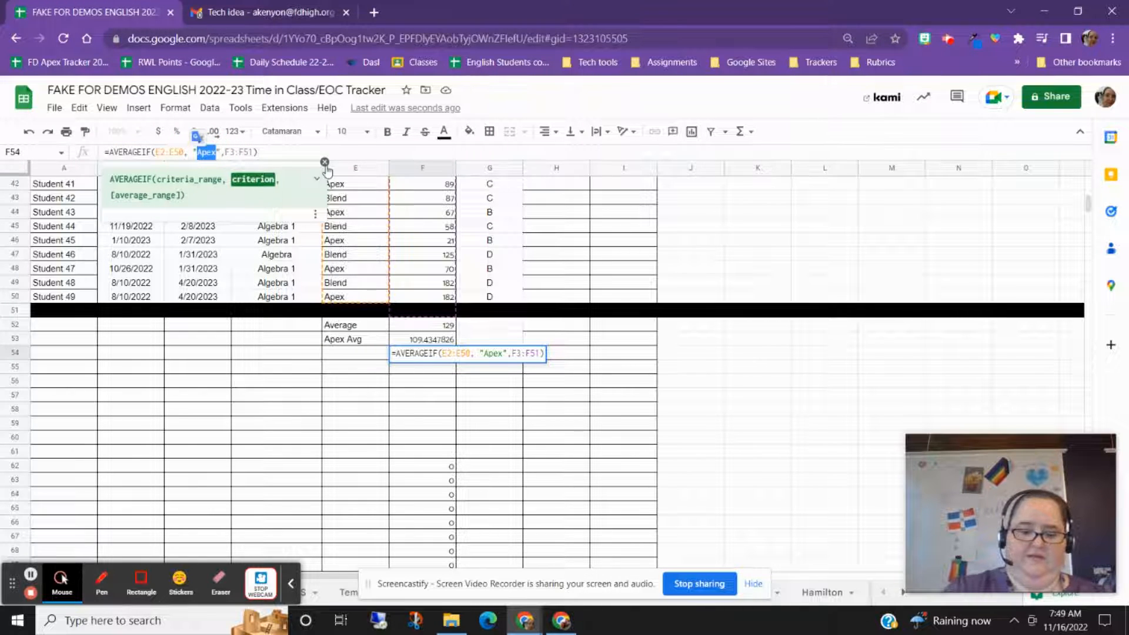
type("Blend")
key("Return")
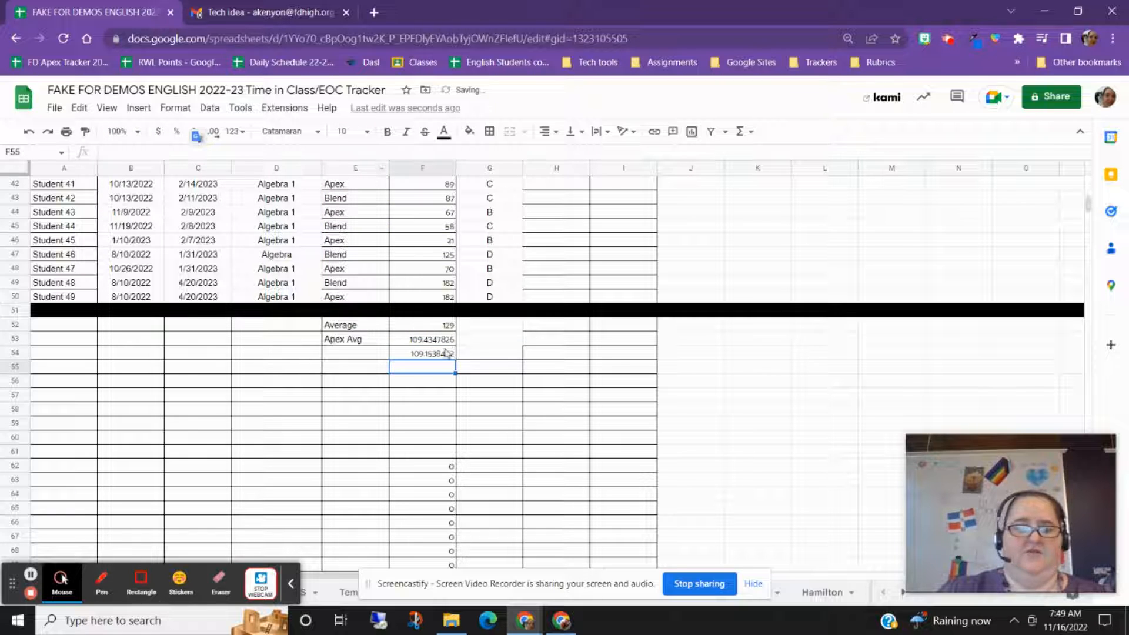
Format the two conditional averages in F53:F54 as whole numbers without decimals.
scroll(433, 354, "up", 1)
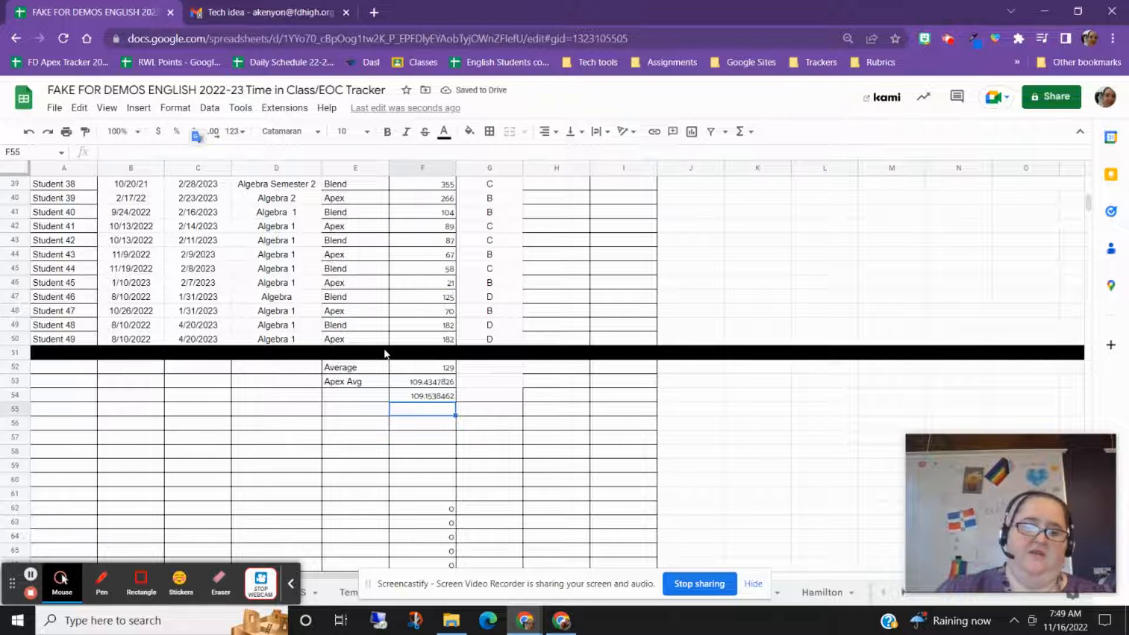
left_click_drag(424, 385, 423, 399)
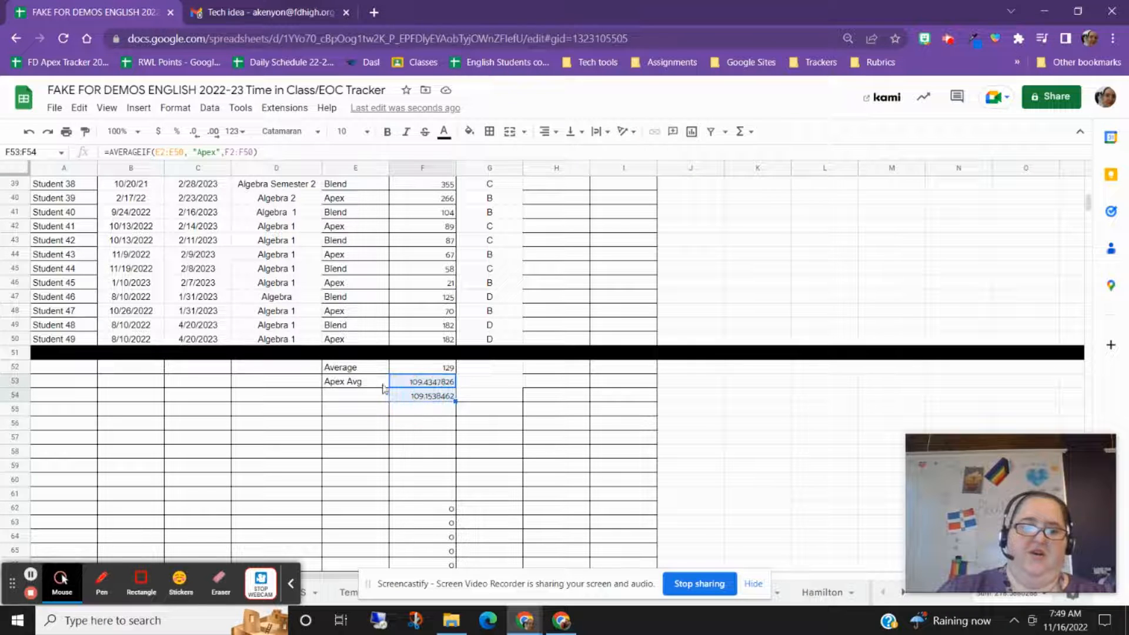
left_click(175, 108)
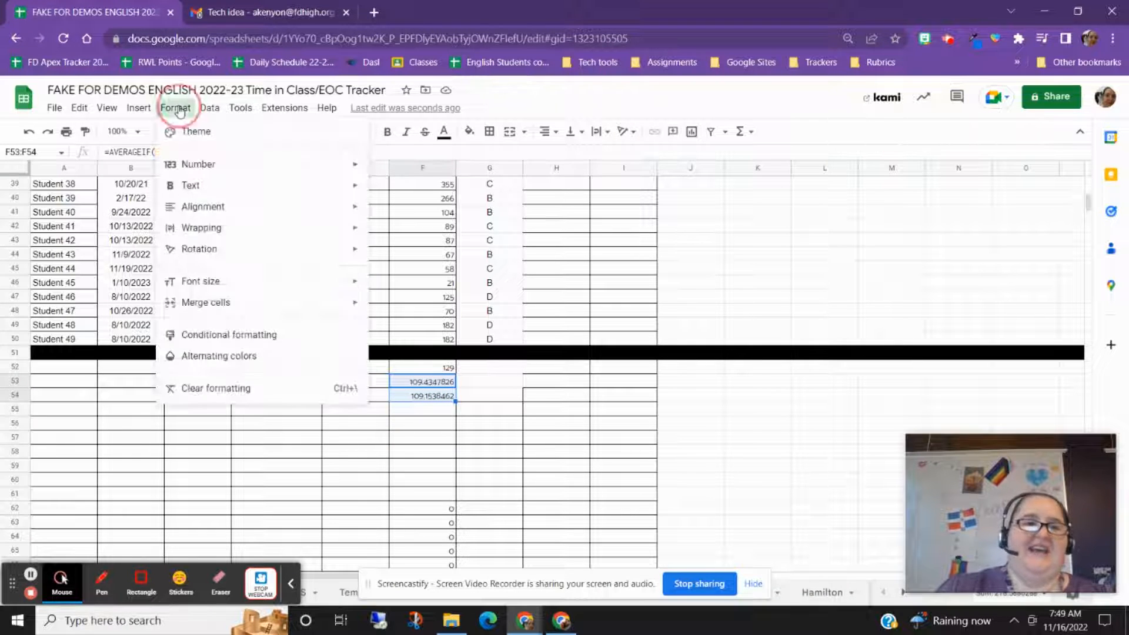
mouse_move(189, 164)
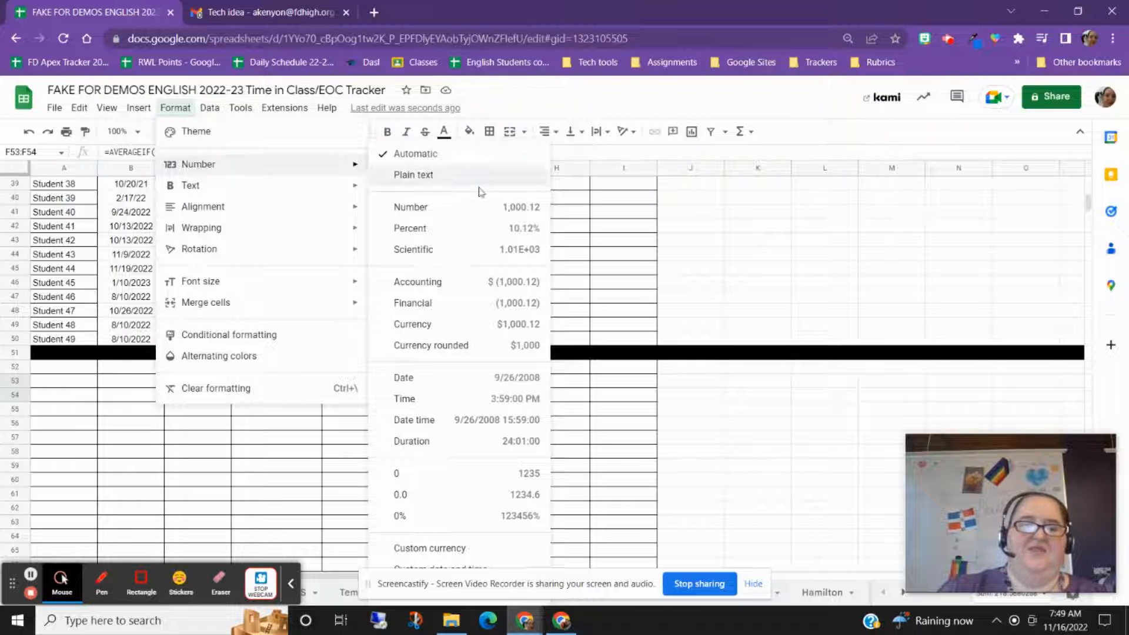
left_click(438, 474)
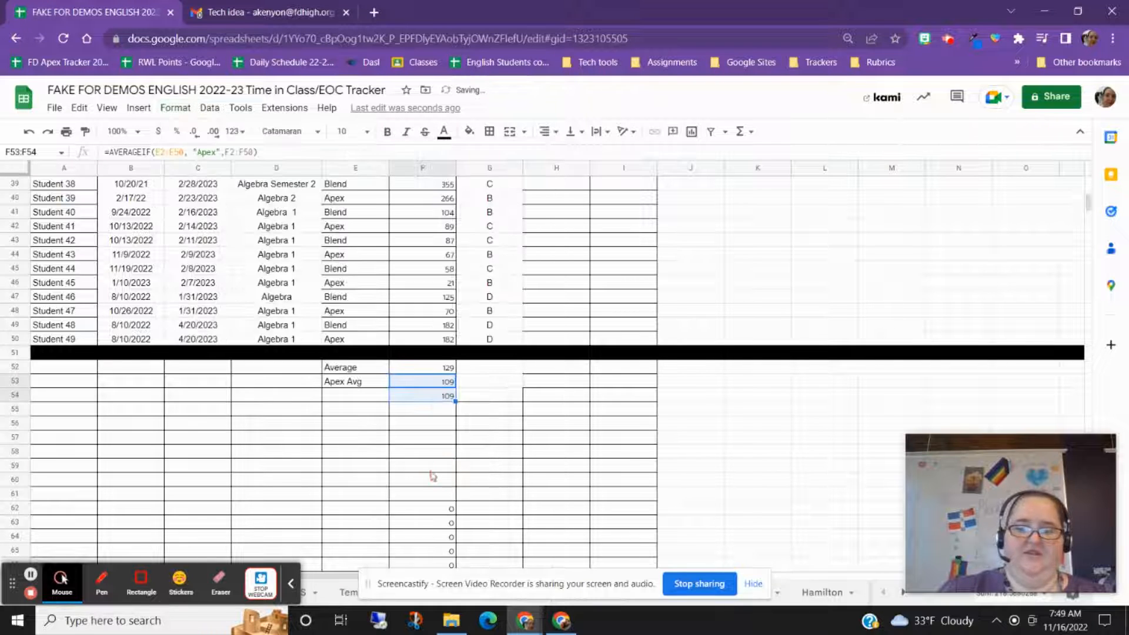
Label the second conditional average in cell E54 as "Blend Avg".
left_click(360, 395)
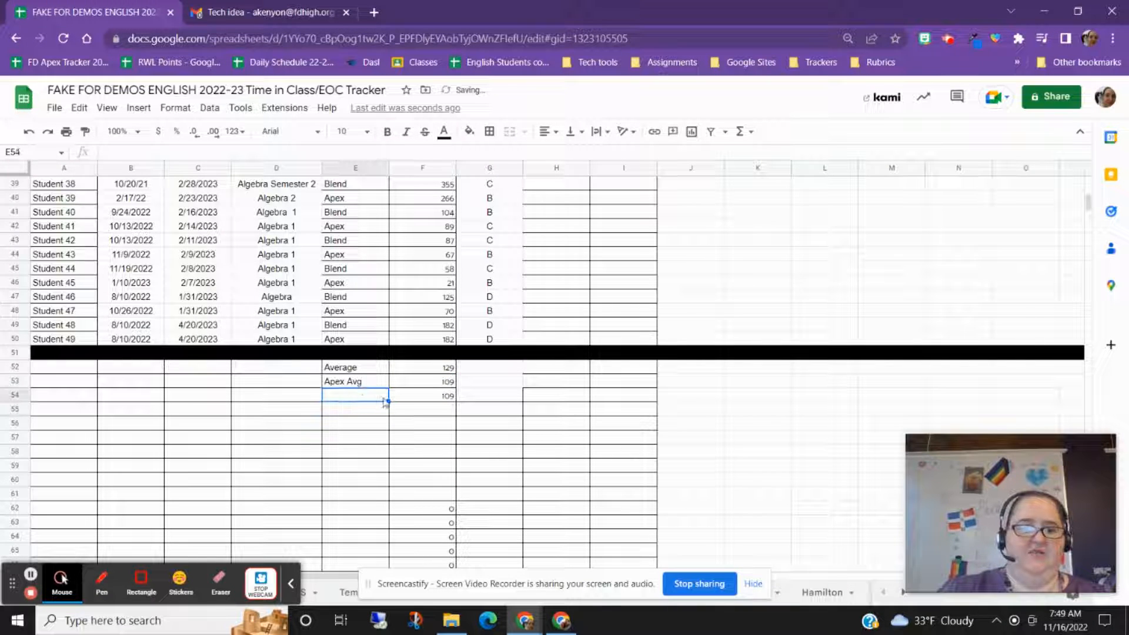
type("B")
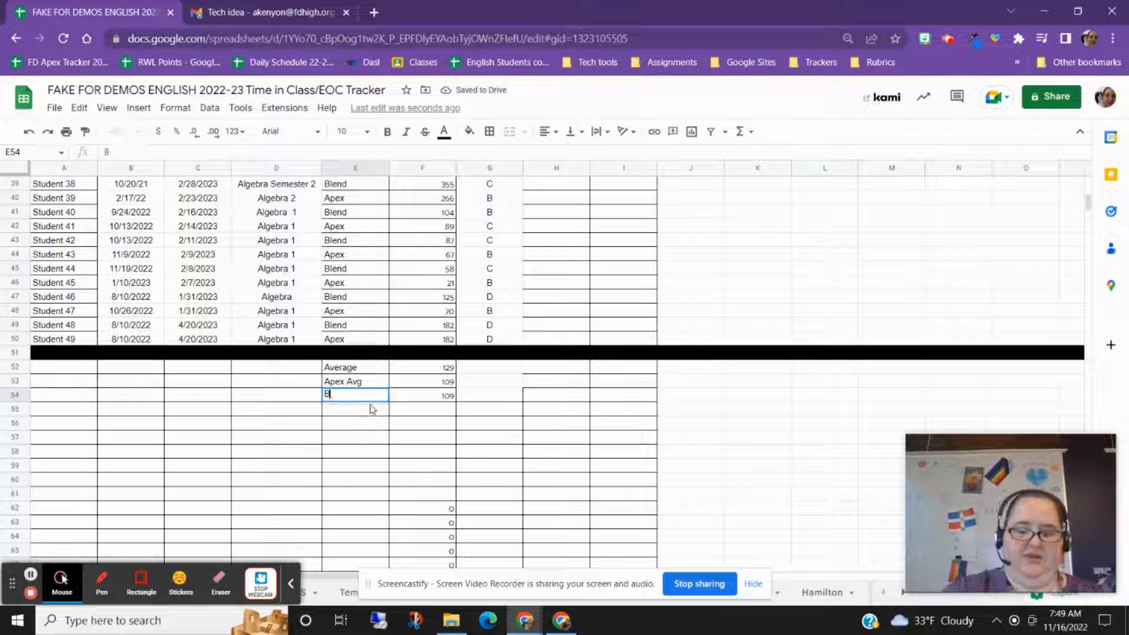
type("lend")
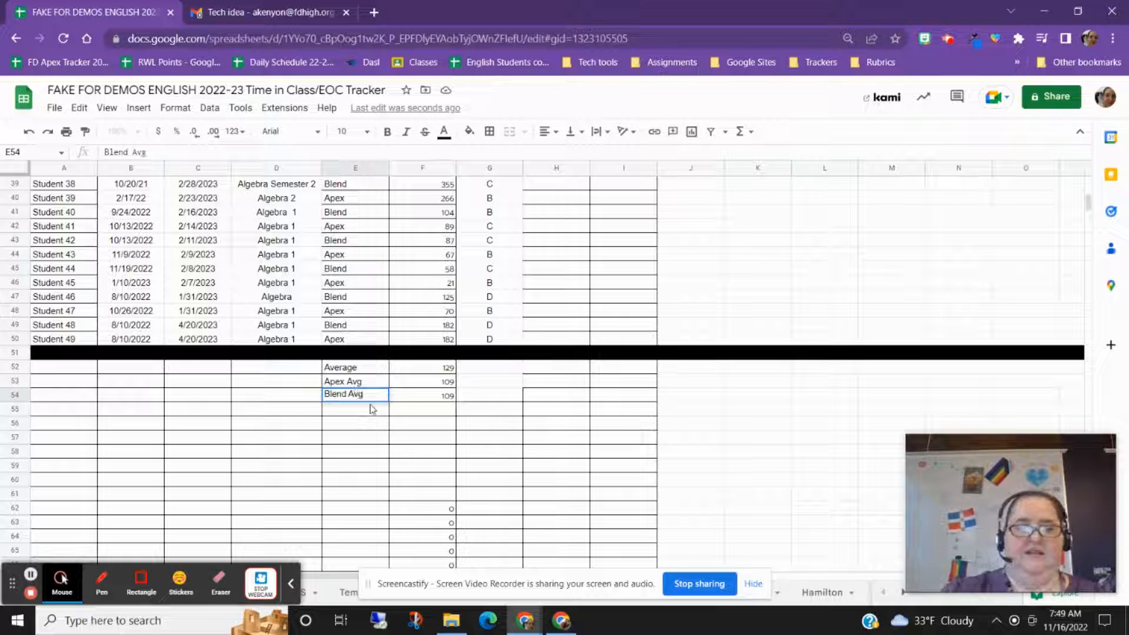
type(" Avg")
left_click(445, 436)
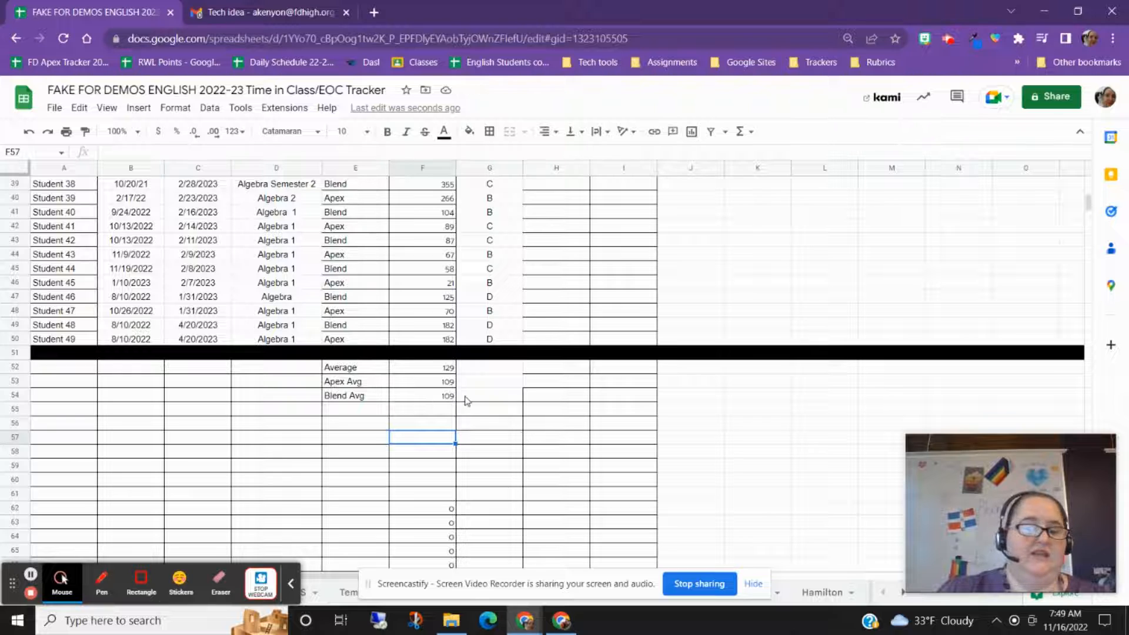
Look back over the student records above the averages, checking the class names, class types, days in class and grades.
left_click(501, 370)
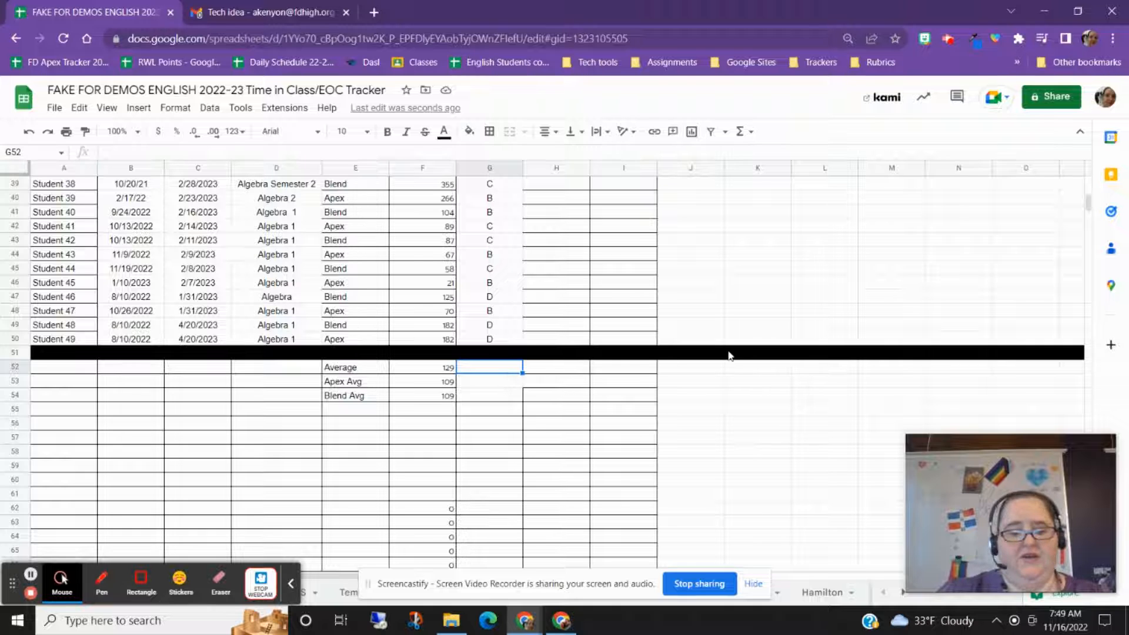
scroll(528, 336, "up", 4)
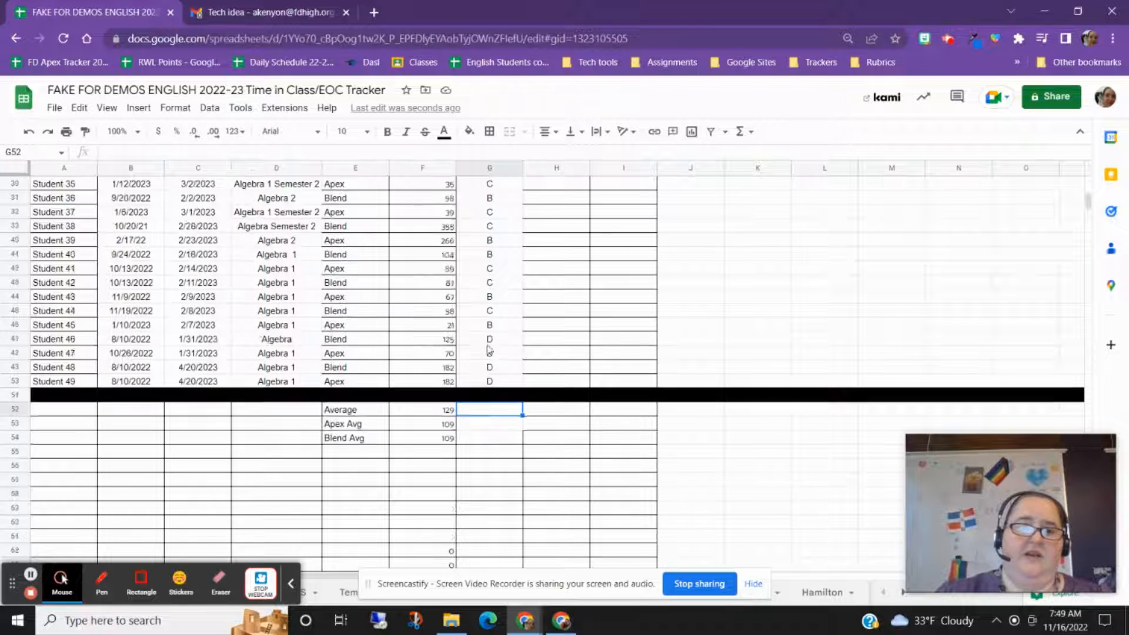
scroll(529, 336, "down", 3)
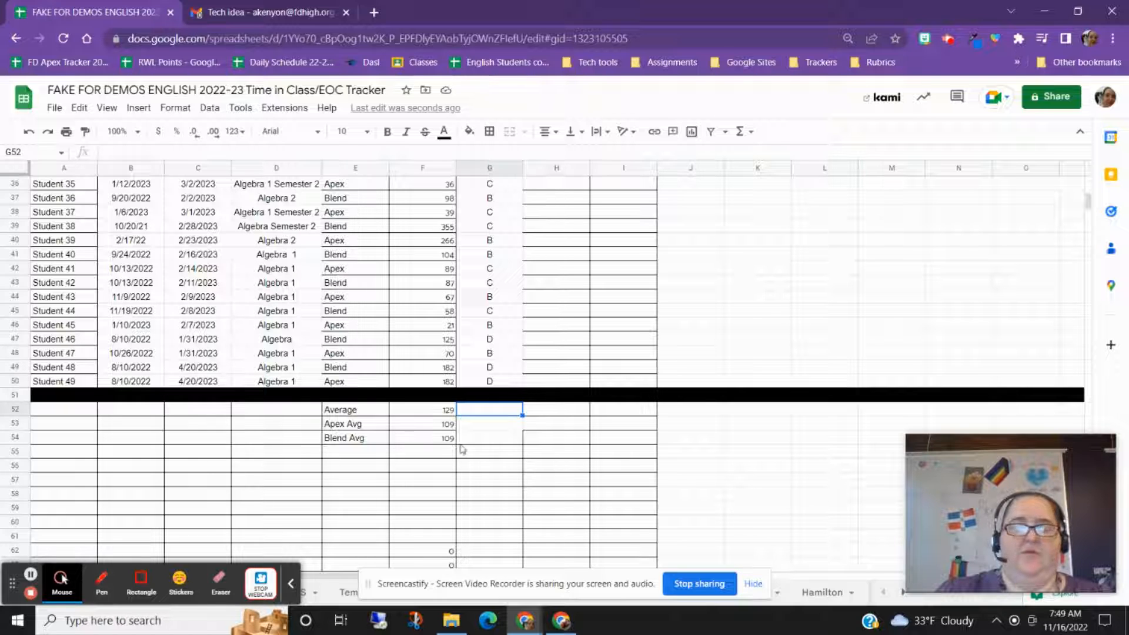
scroll(292, 385, "up", 2)
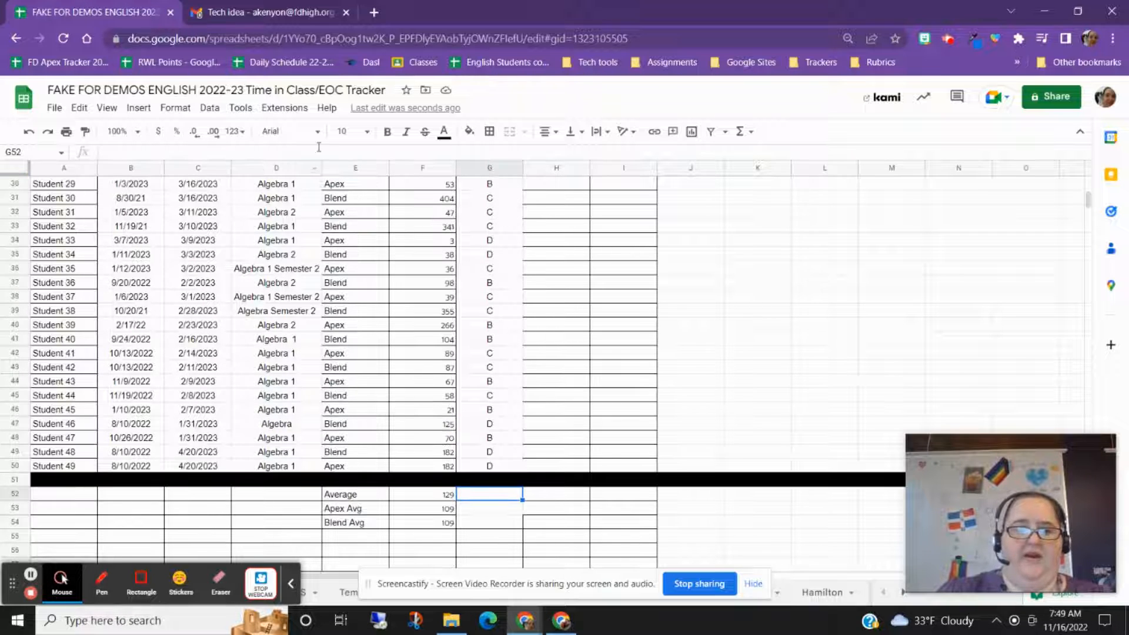
scroll(290, 348, "up", 10)
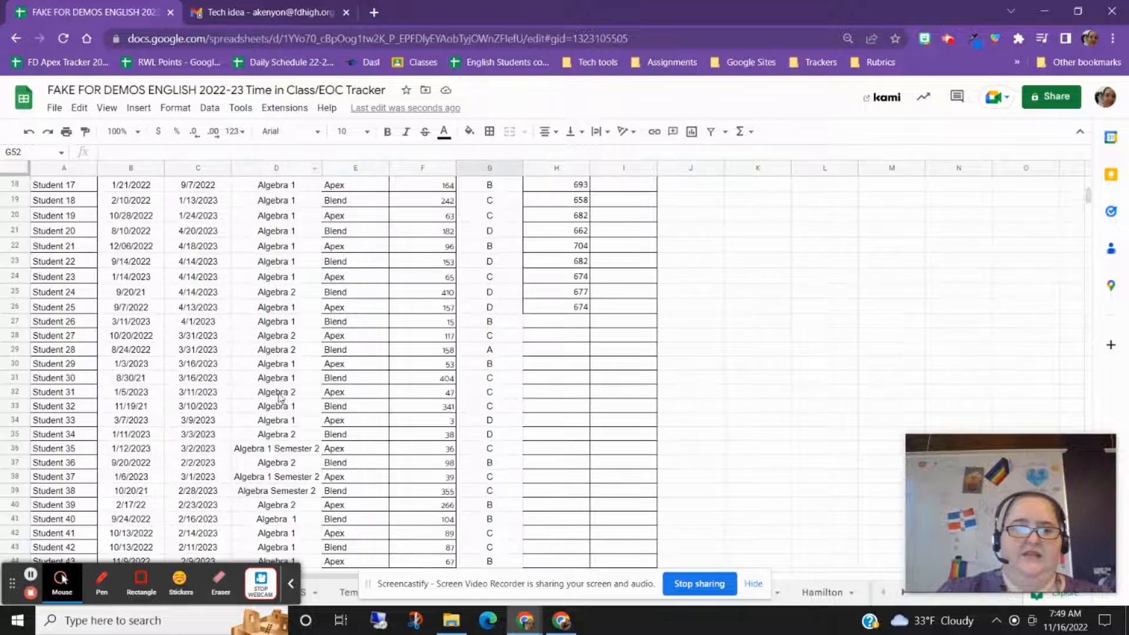
scroll(286, 388, "down", 5)
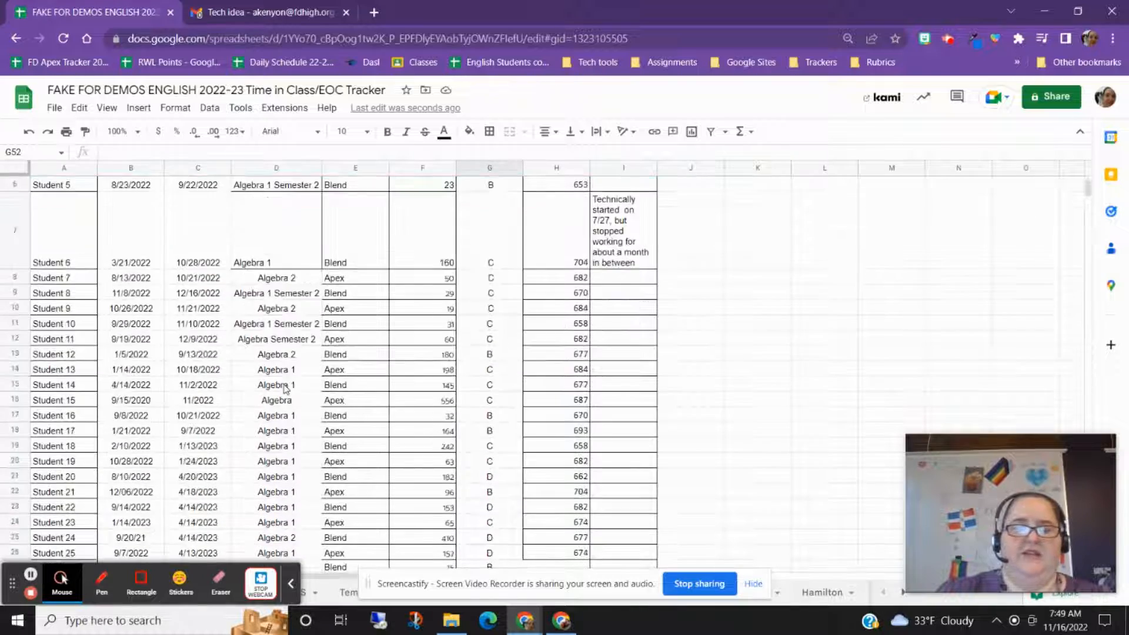
scroll(286, 391, "down", 2)
scroll(396, 396, "up", 4)
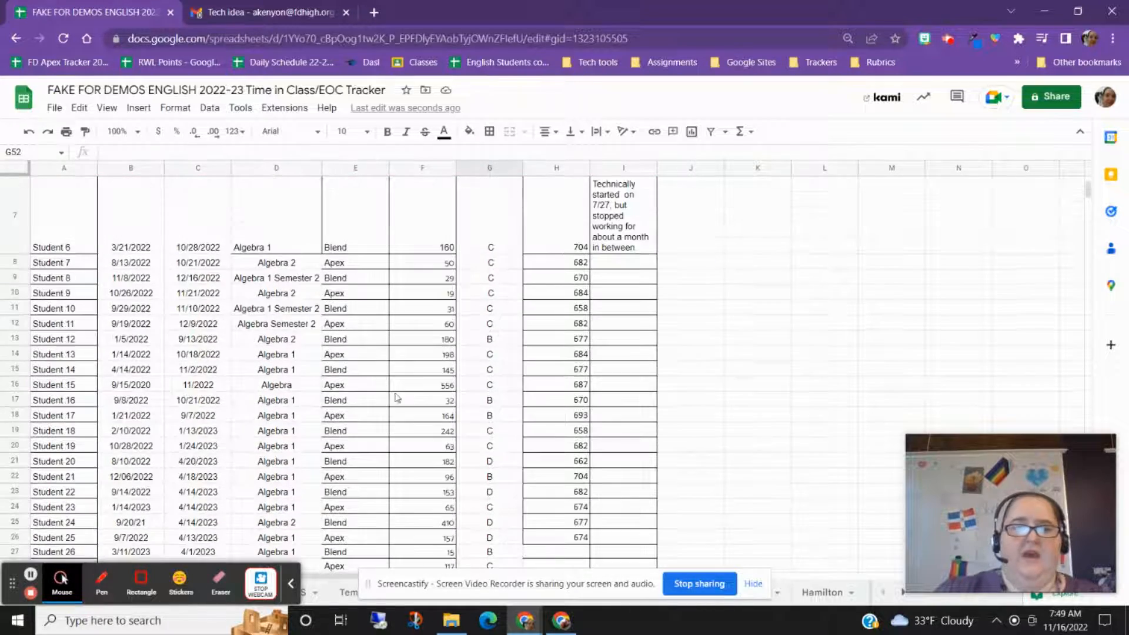
Enter a COUNTIF formula in cell G55 that counts the "A" grades in the range G2:G50.
scroll(520, 394, "down", 6)
scroll(520, 394, "down", 4)
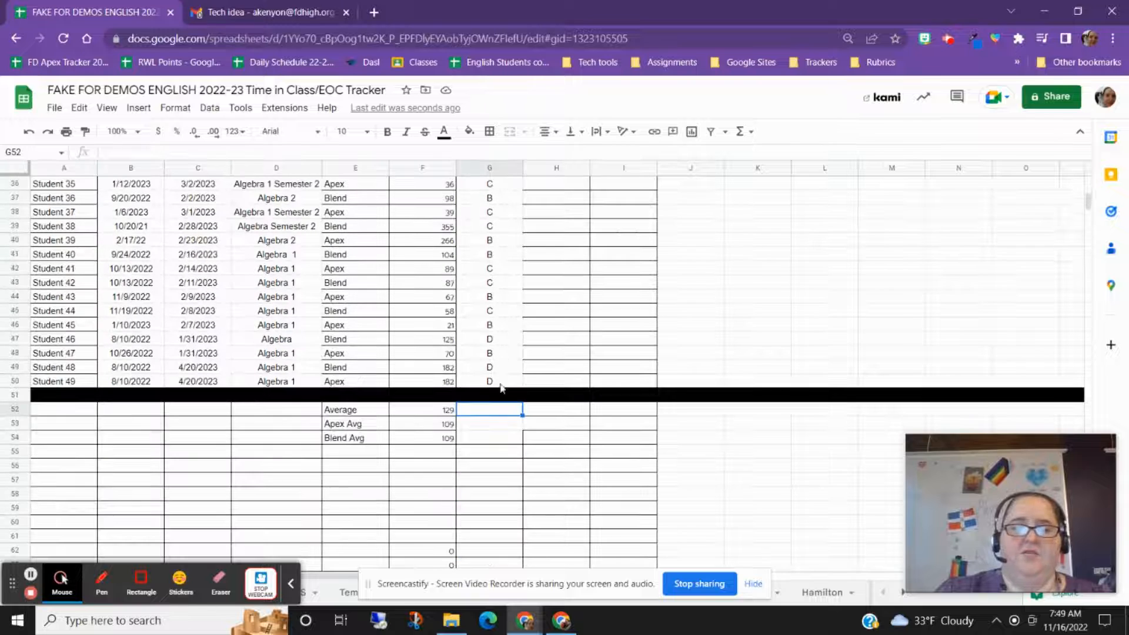
left_click(497, 454)
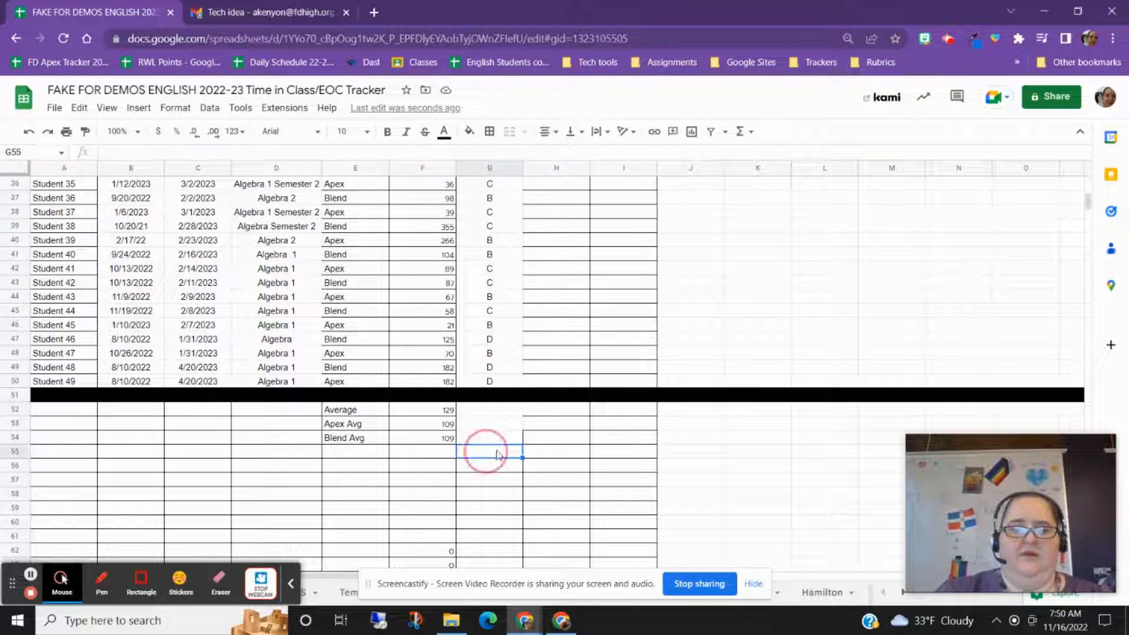
type("=")
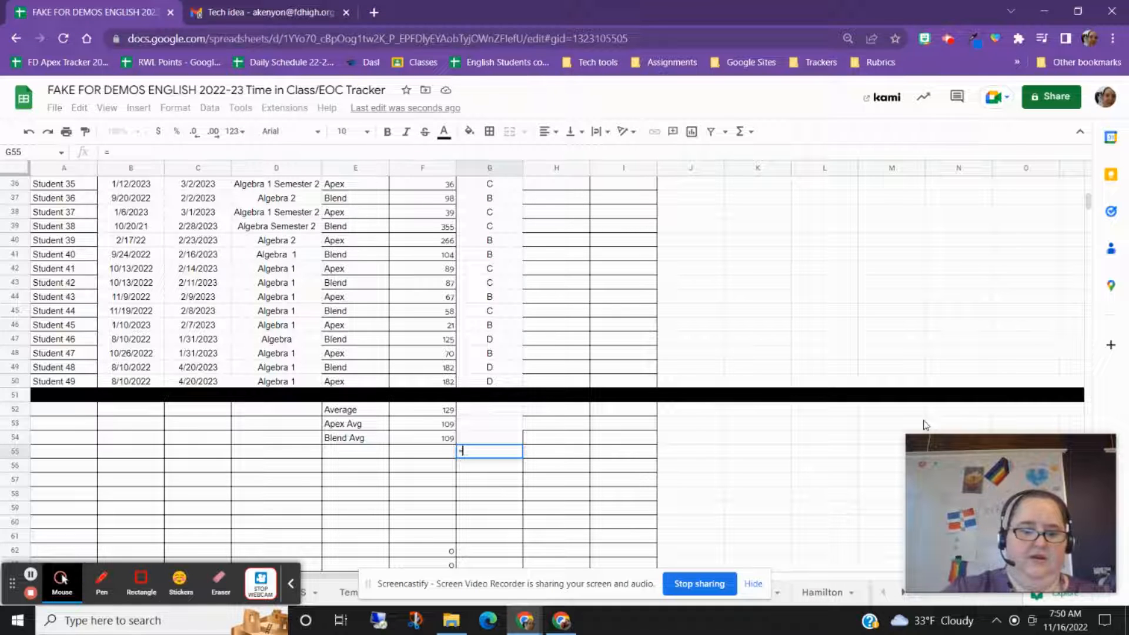
type("countif")
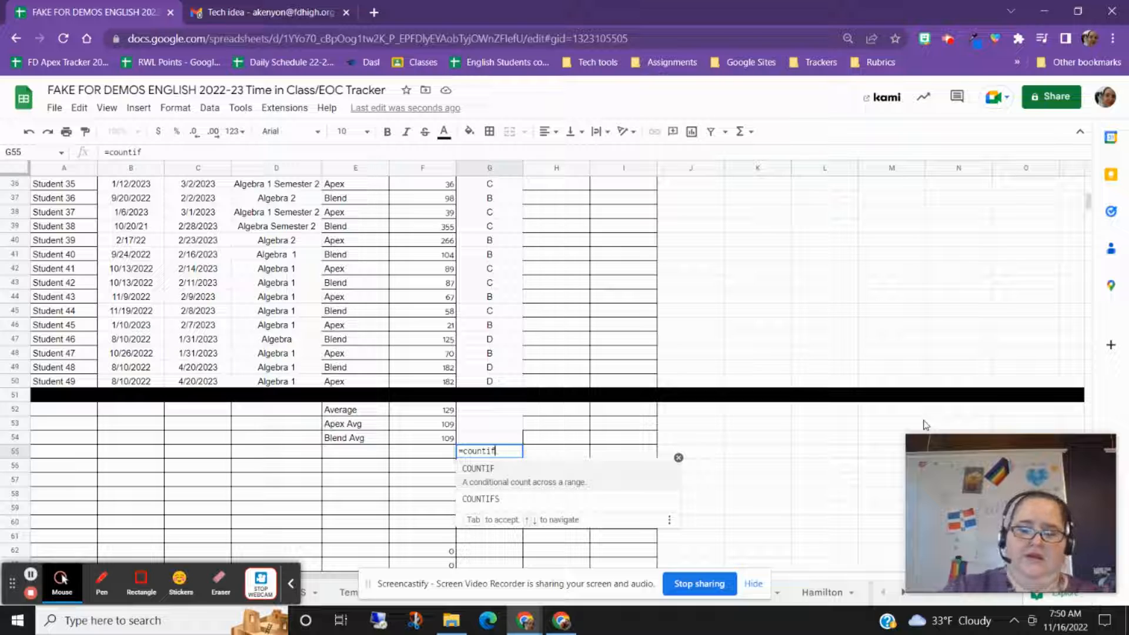
type("(")
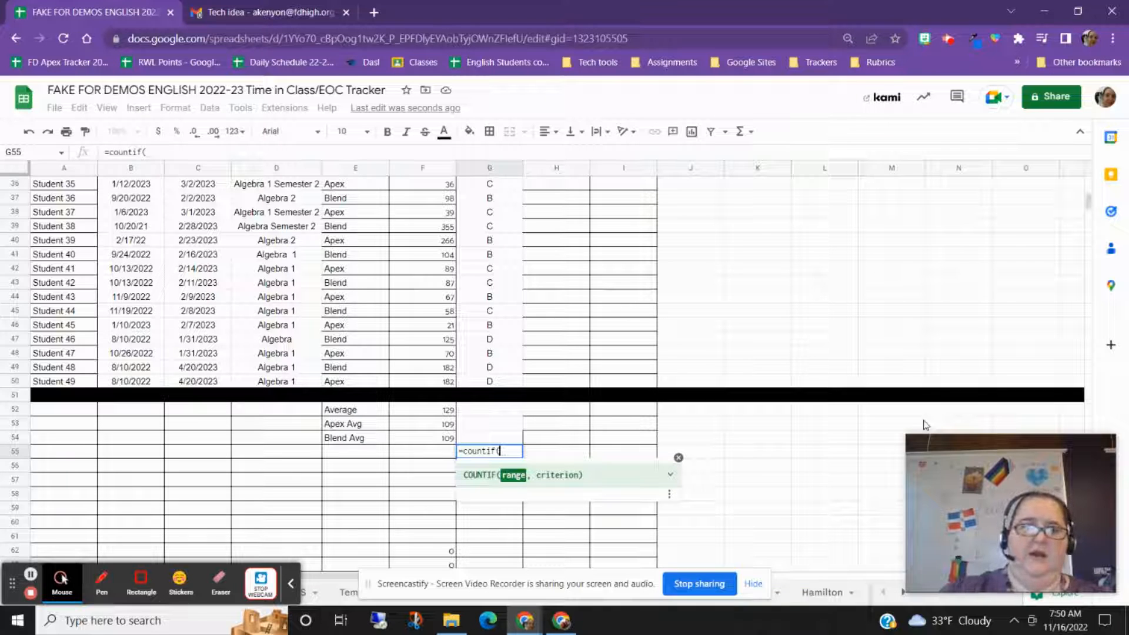
type("g")
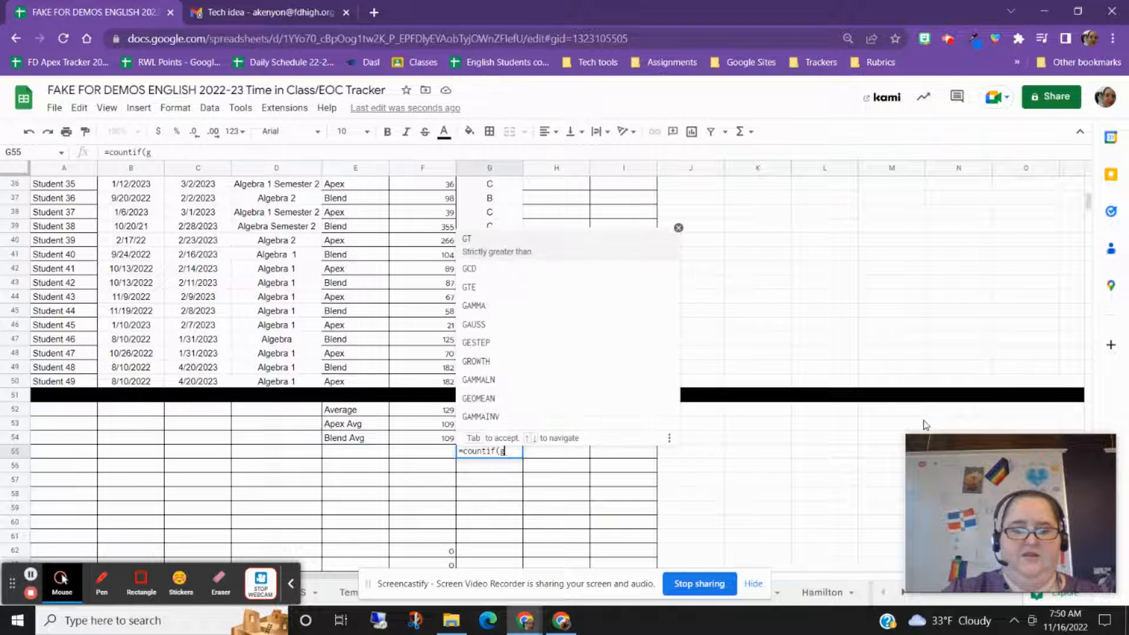
type("2:")
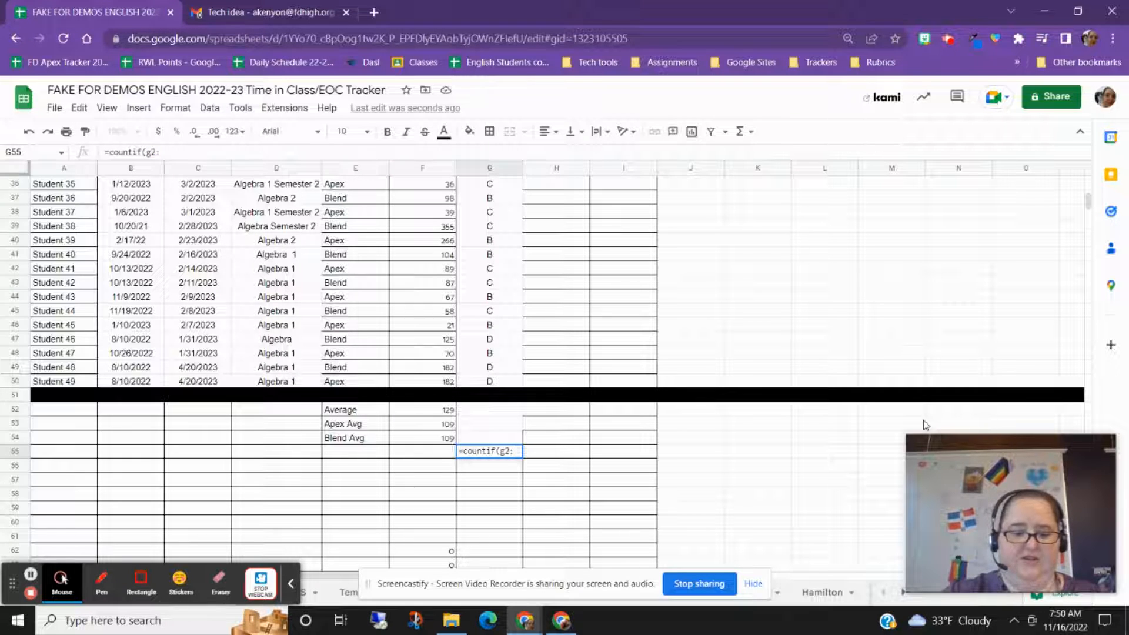
type("g50")
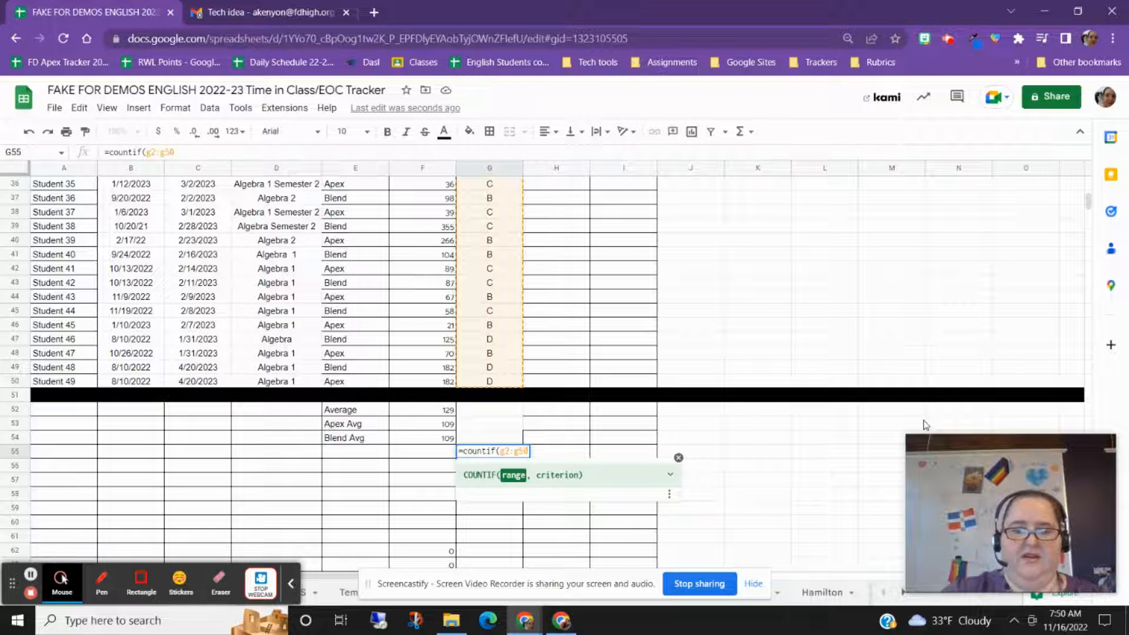
type(",\"")
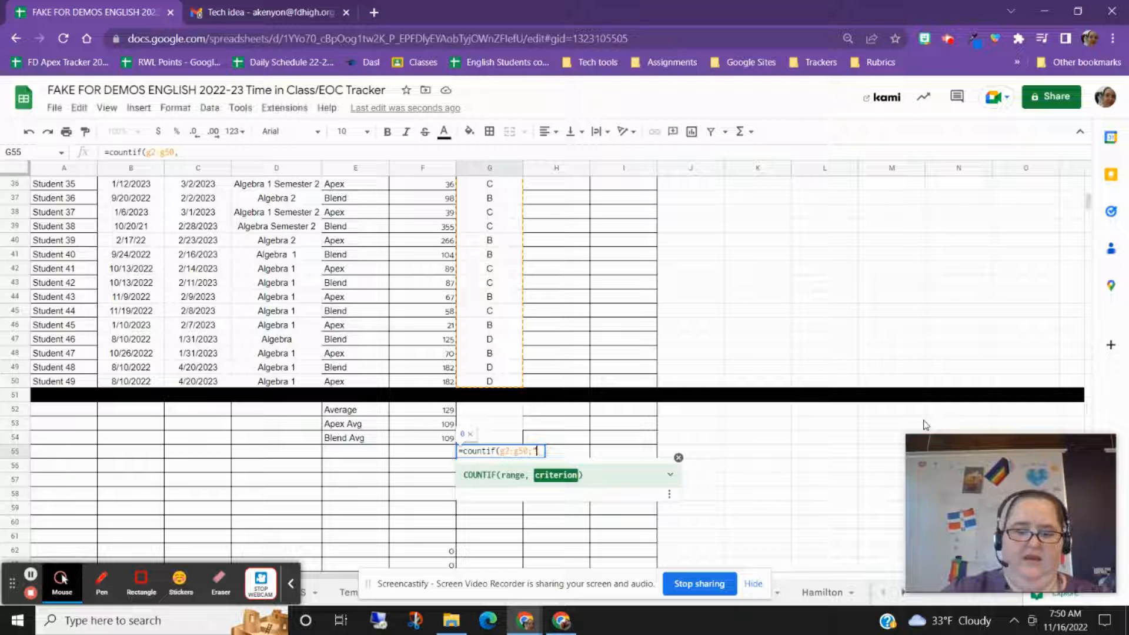
type("A")
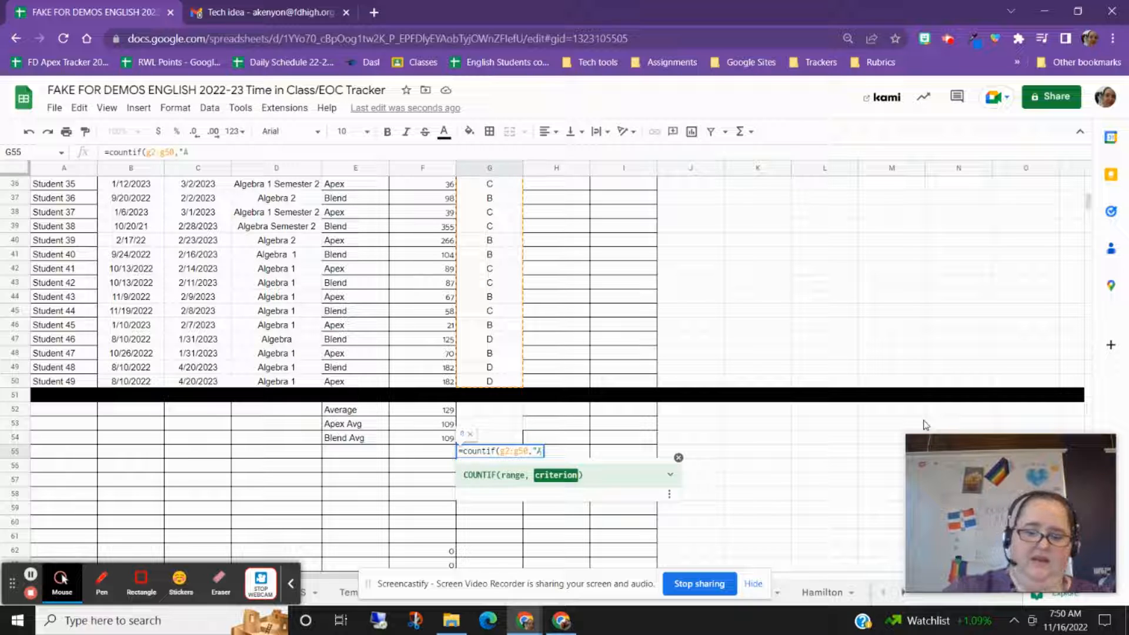
type("\")")
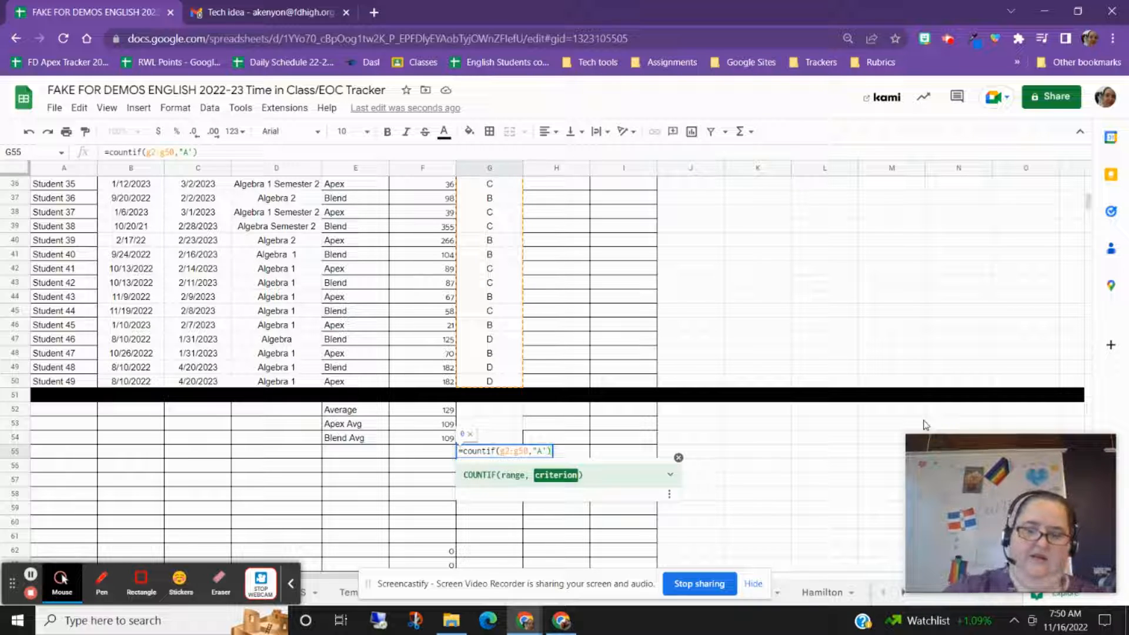
key("Return")
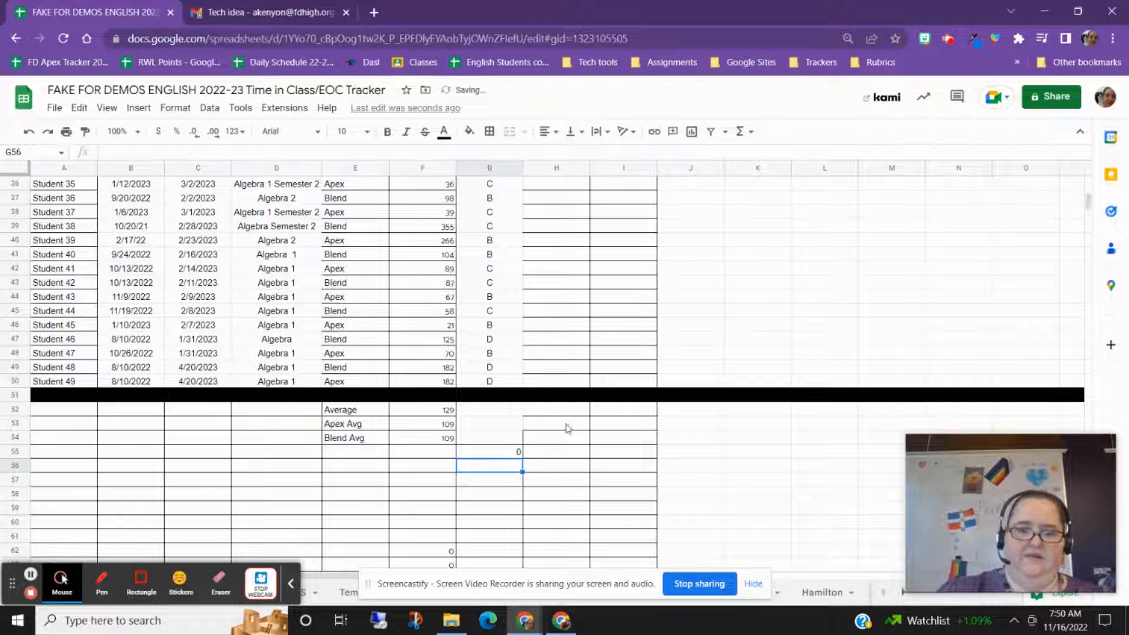
Copy the grade count formula from G55 down to G56 and change its criterion letter to B.
left_click(507, 448)
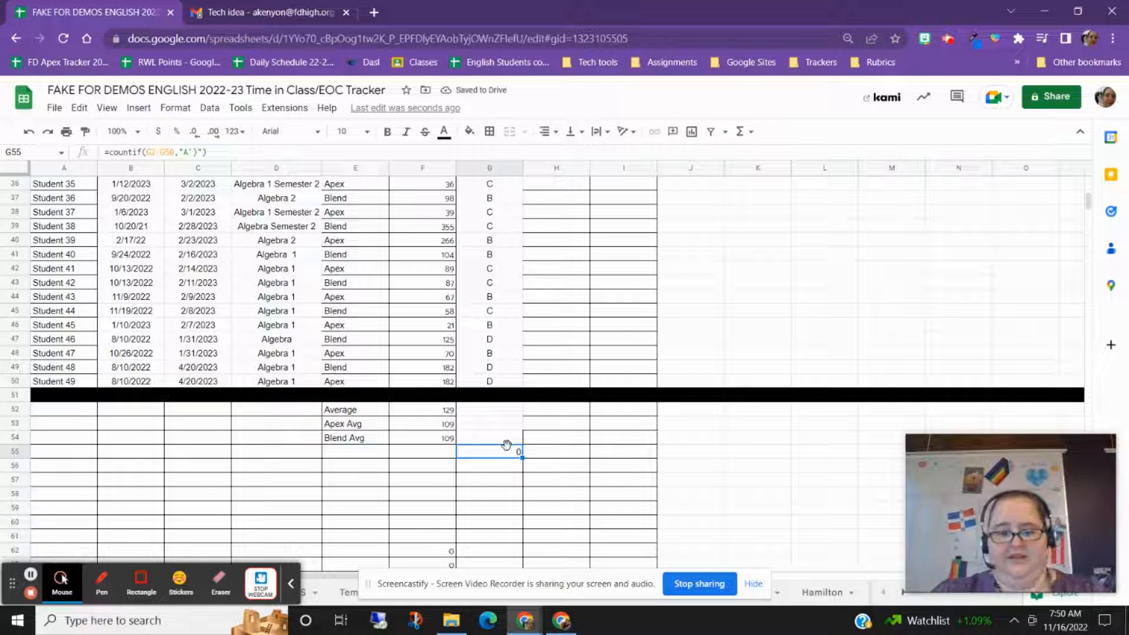
key("ctrl+c")
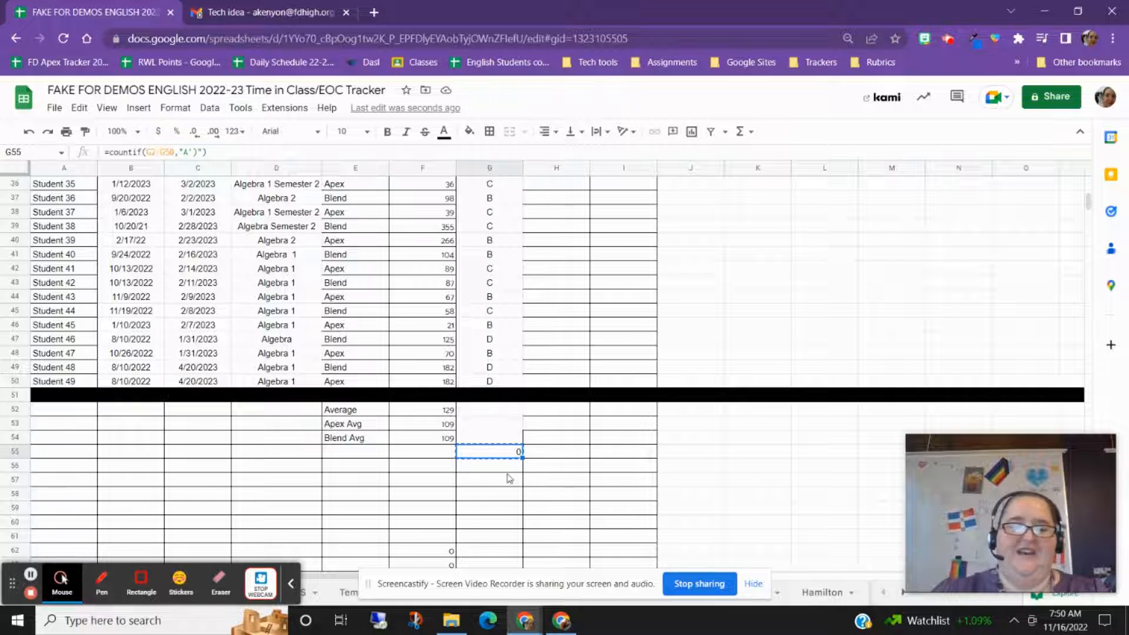
left_click(509, 467)
key("ctrl+v")
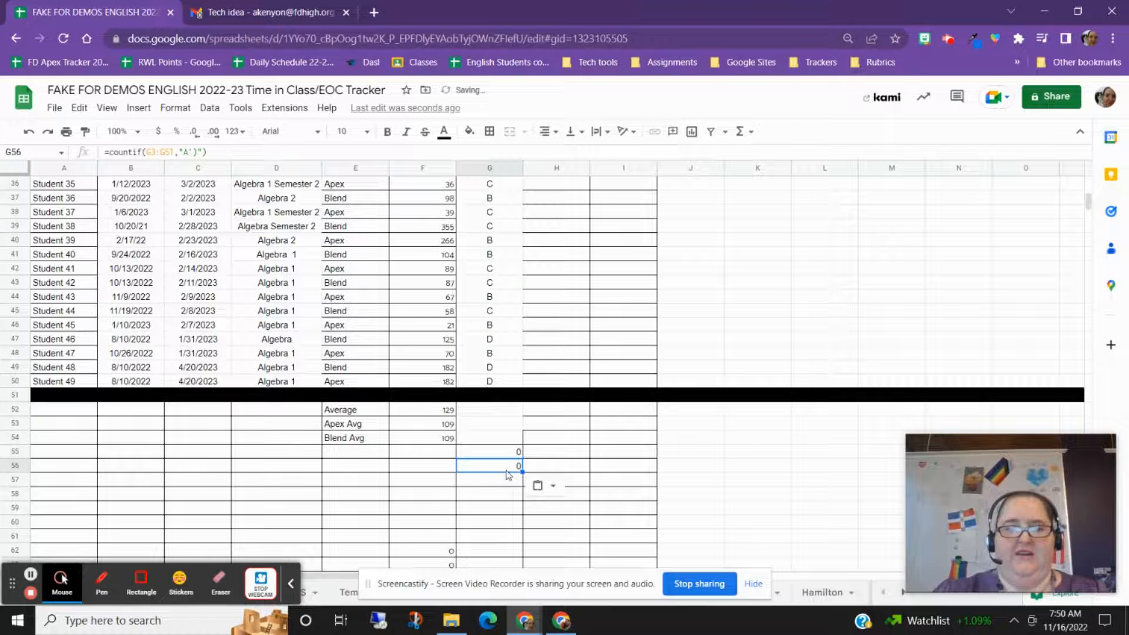
left_click(156, 151)
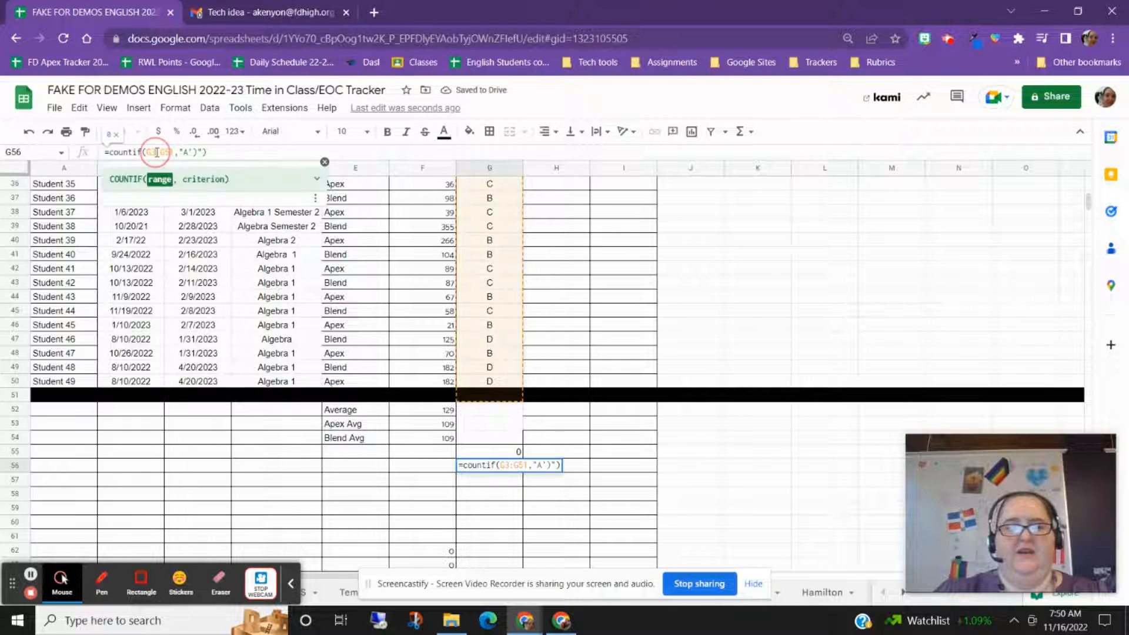
left_click(188, 152)
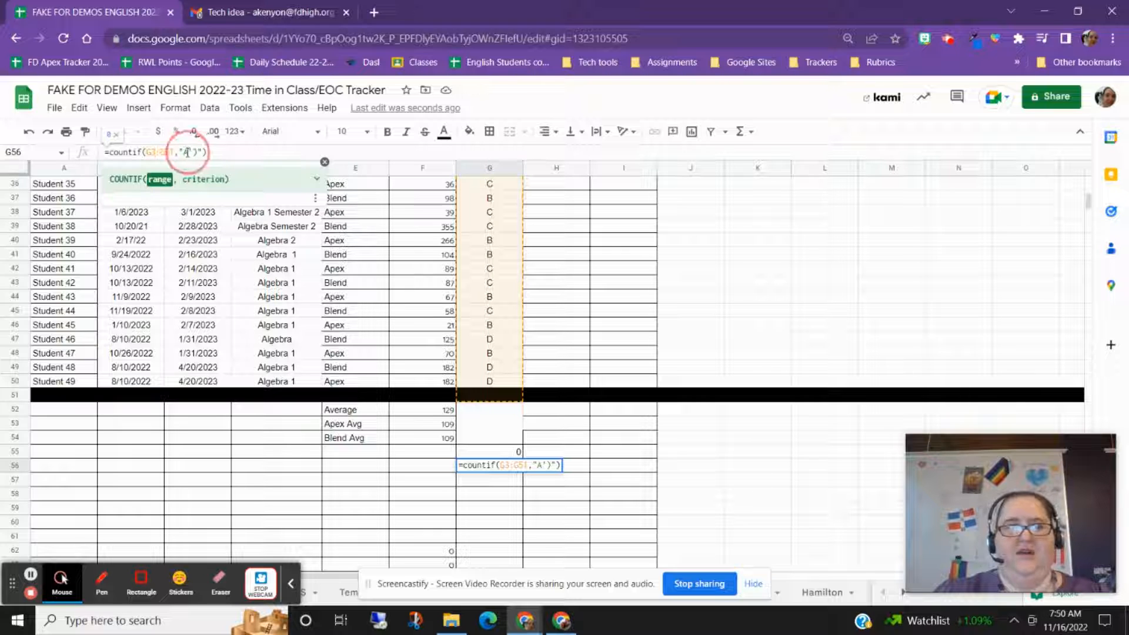
double_click(187, 152)
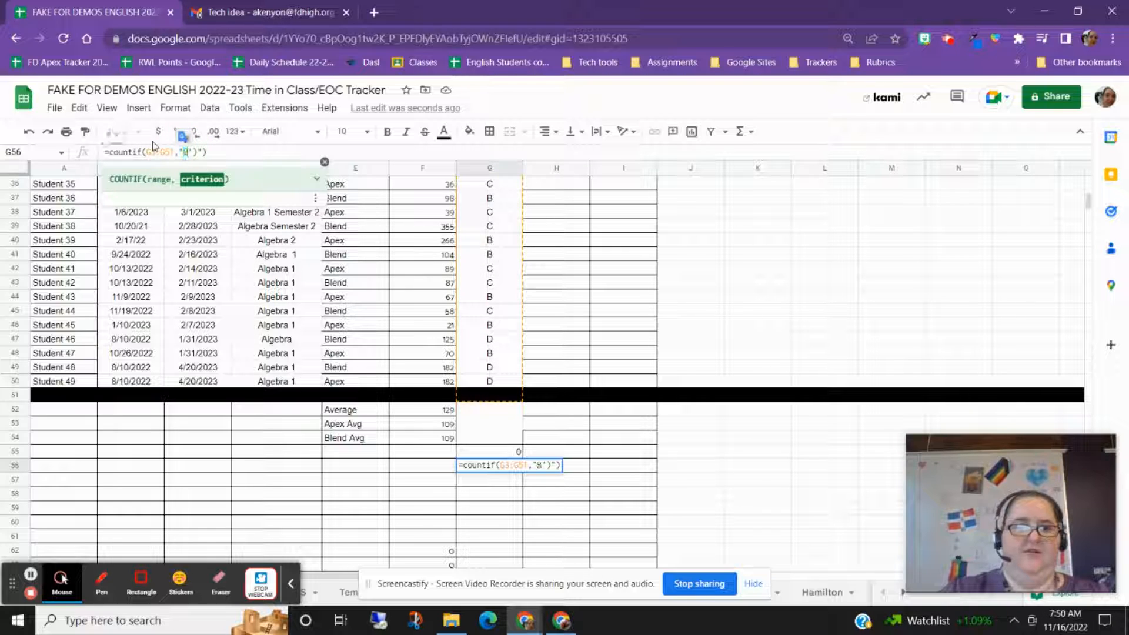
type("B")
key("Return")
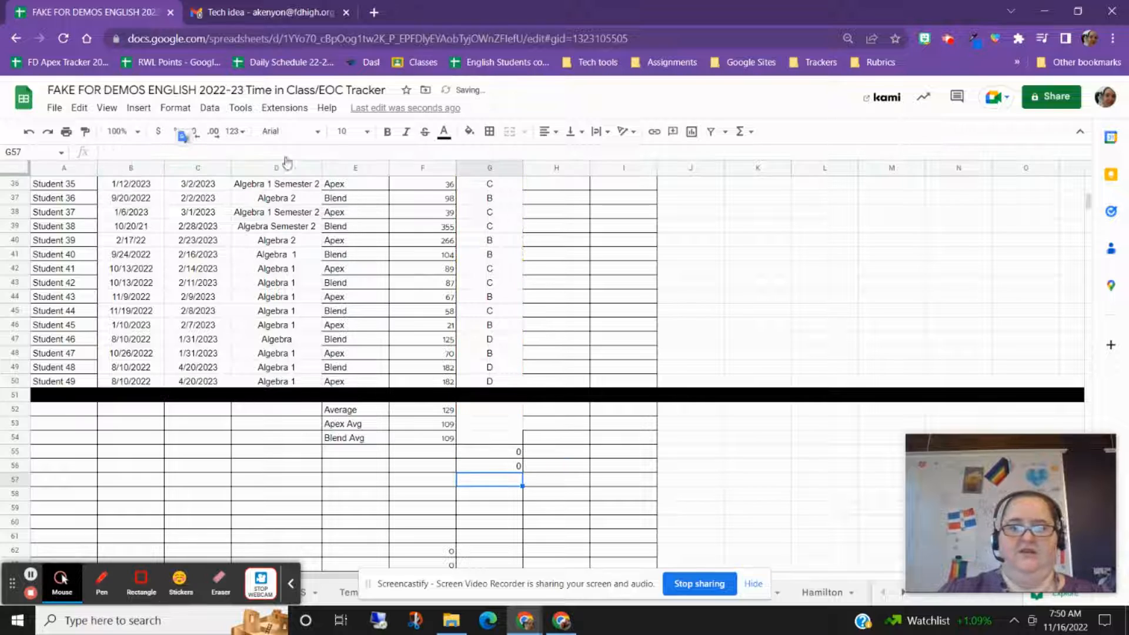
Remove the stray apostrophe and parenthesis from the COUNTIF criterion in G56 so that it reads "B".
scroll(488, 370, "up", 10)
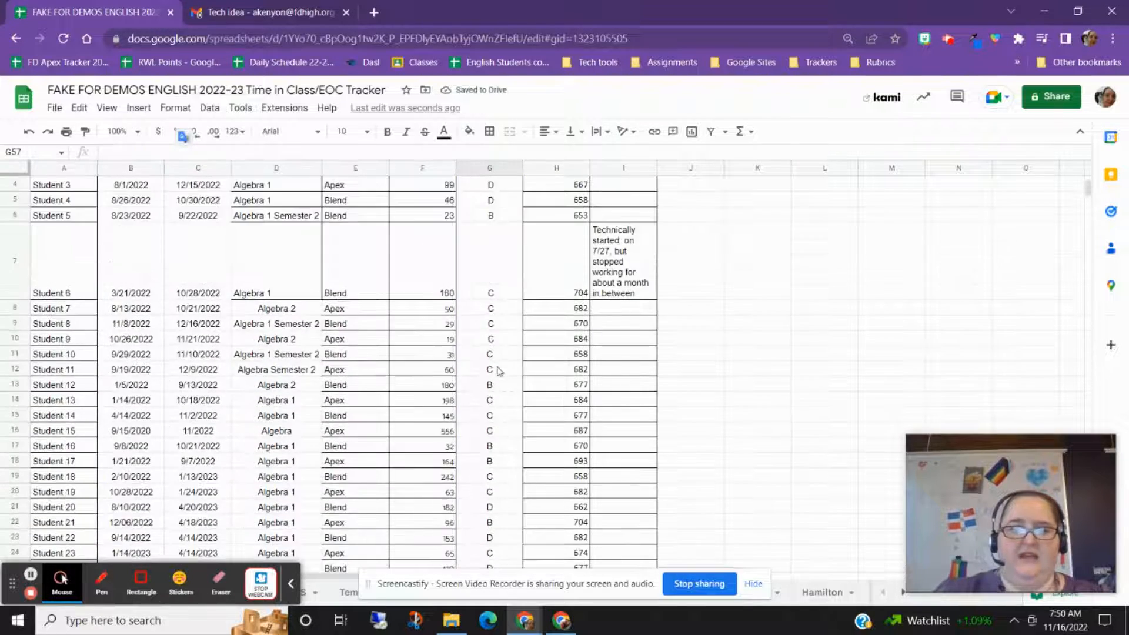
scroll(497, 368, "down", 12)
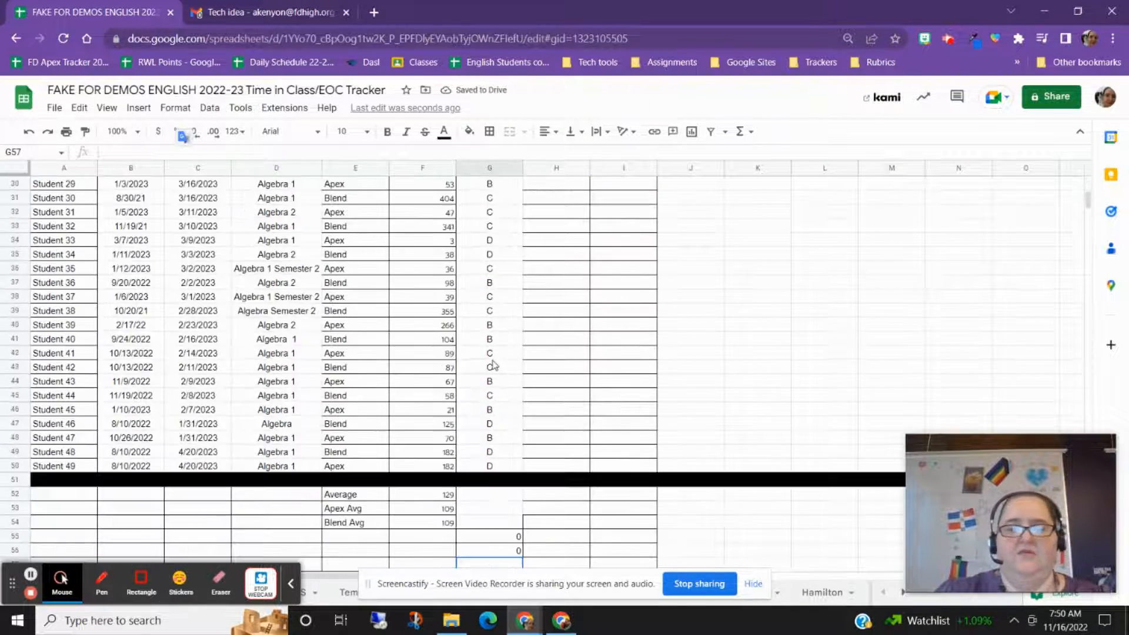
left_click(466, 369)
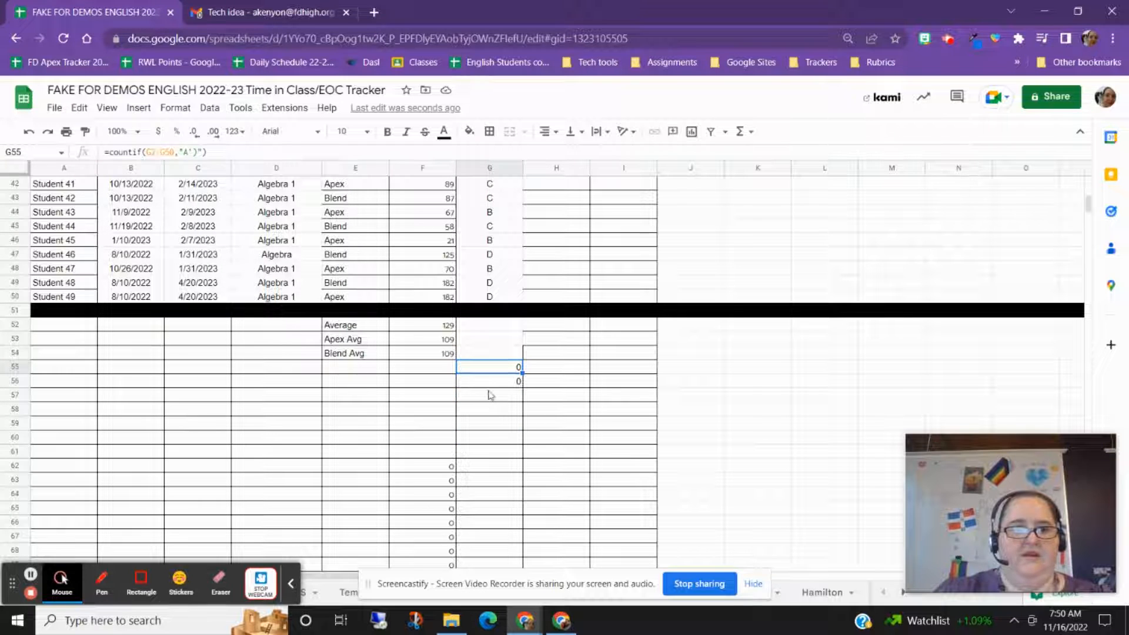
left_click(489, 384)
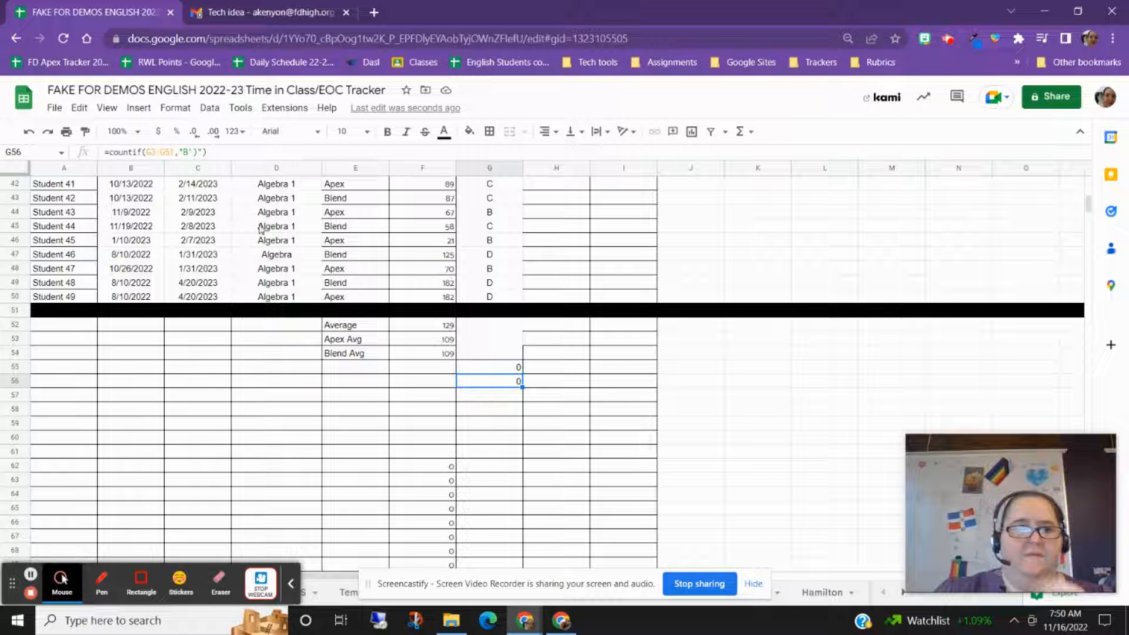
left_click(195, 152)
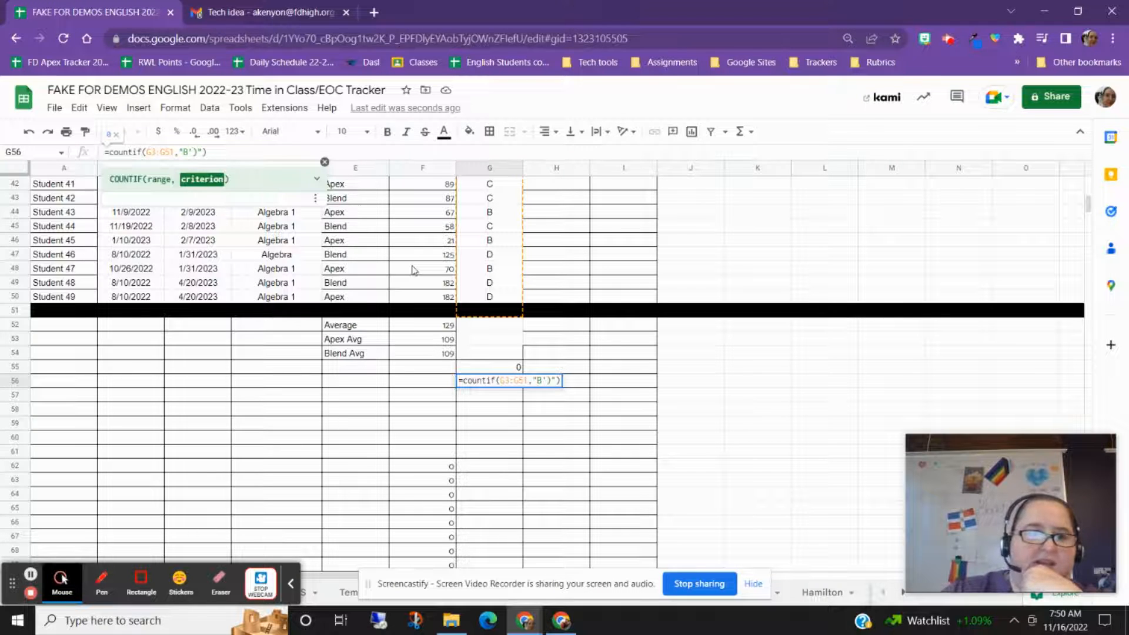
key("Delete")
key("Delete")
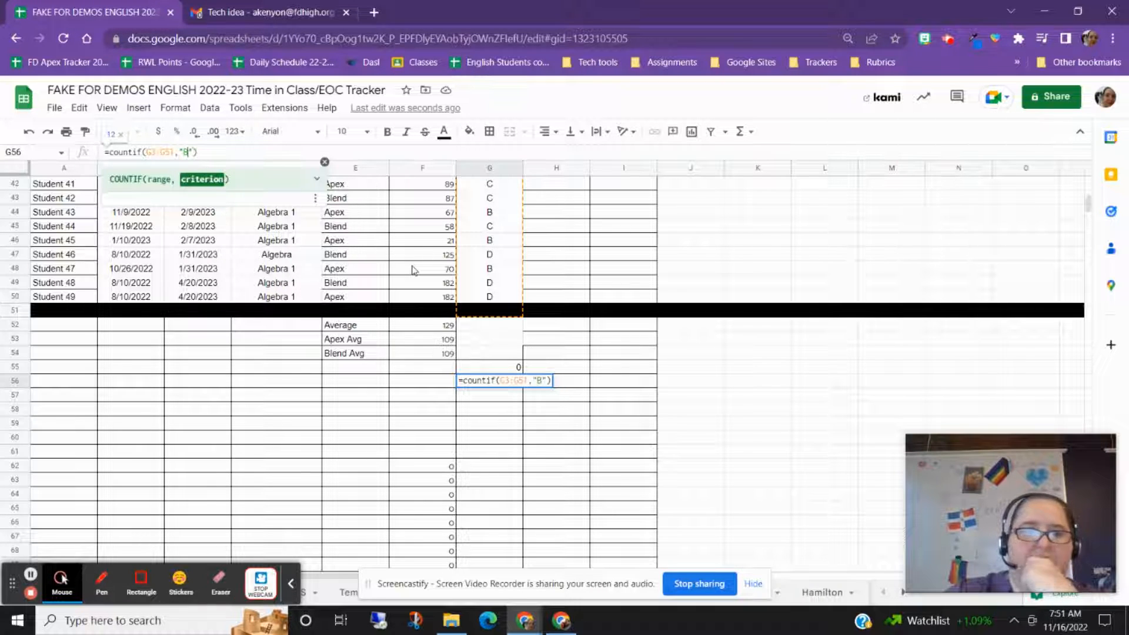
key("Return")
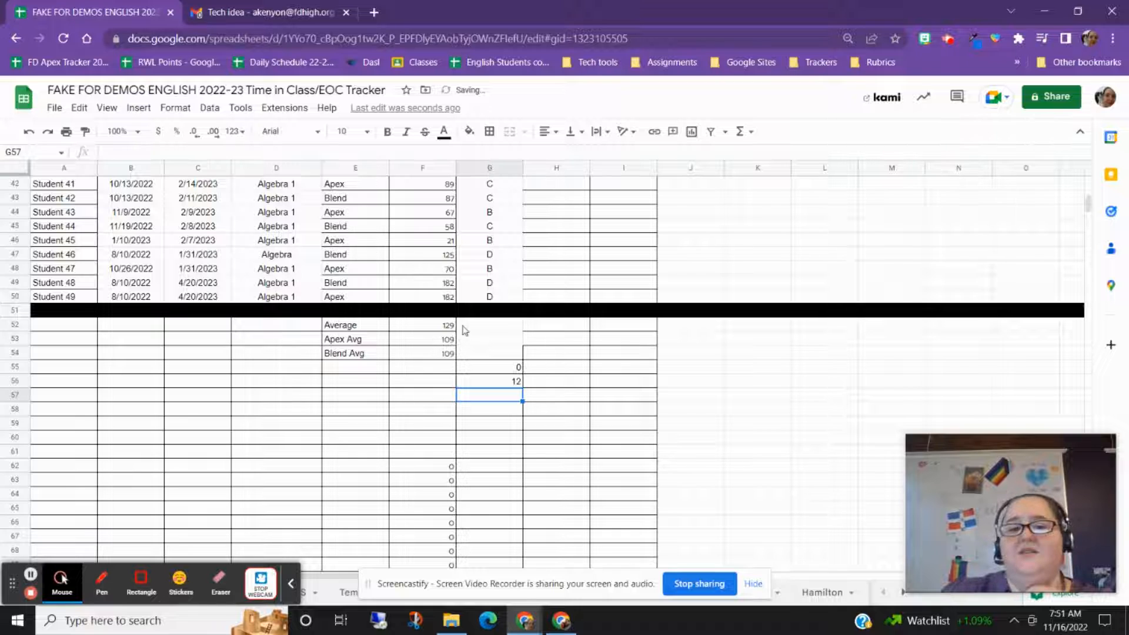
Correct the COUNTIF criterion in G55 to "A" by deleting the extra apostrophe and parenthesis.
left_click(518, 369)
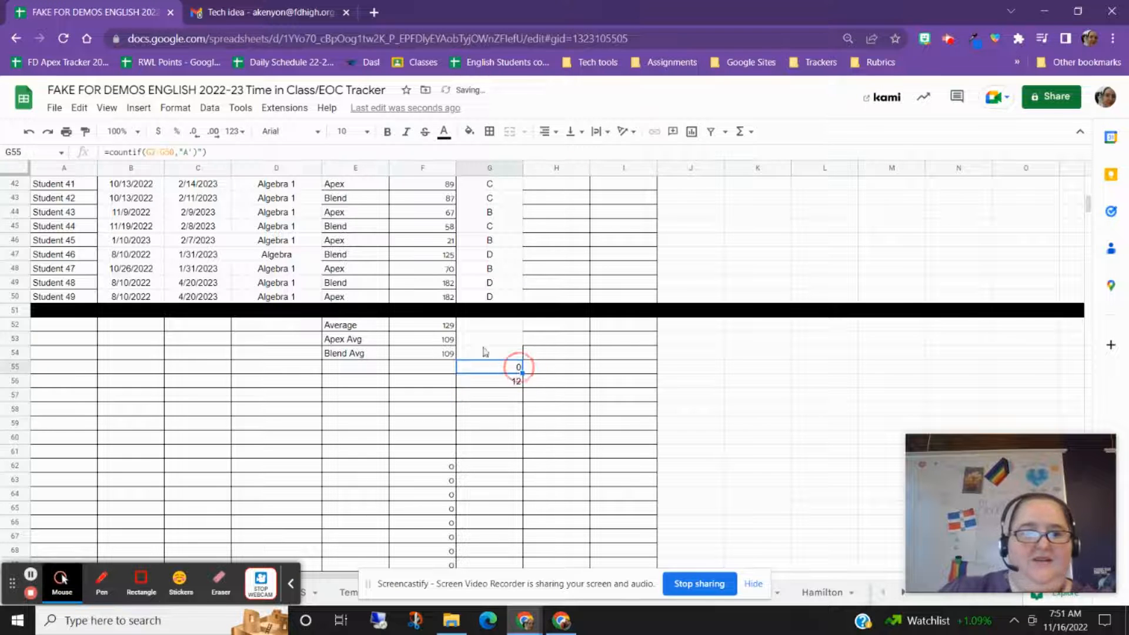
left_click(199, 152)
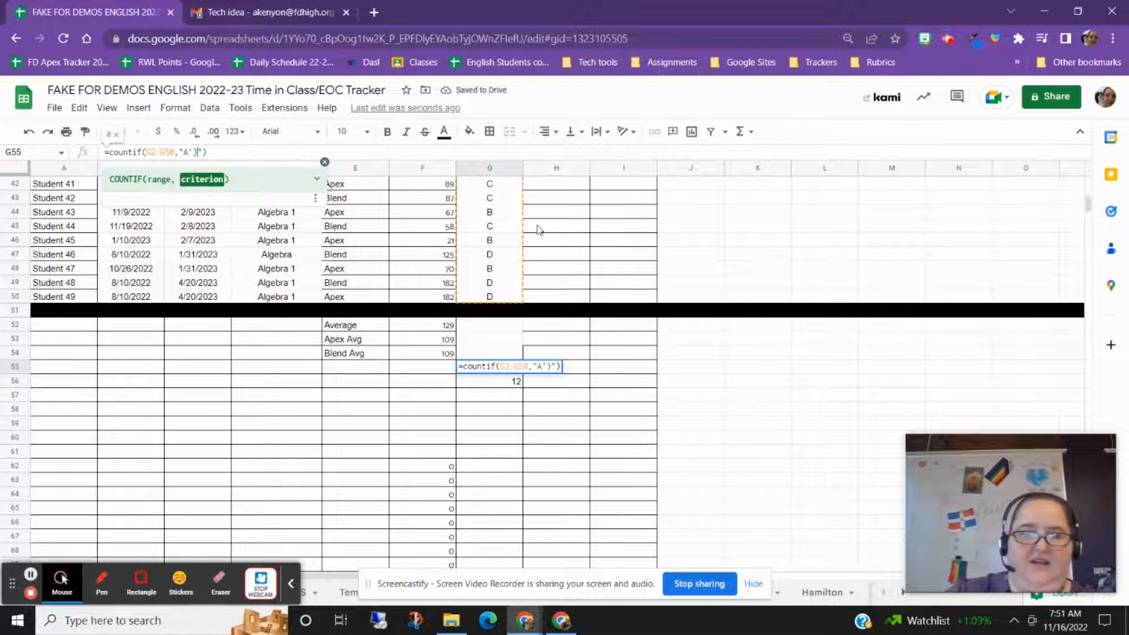
key("BackSpace")
key("BackSpace")
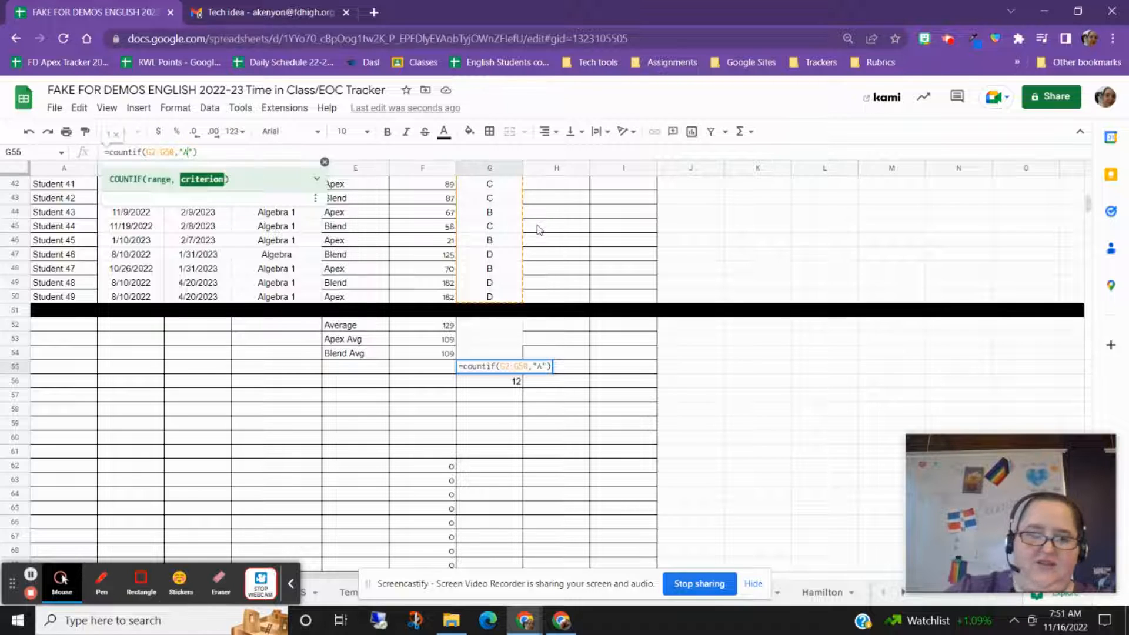
key("Return")
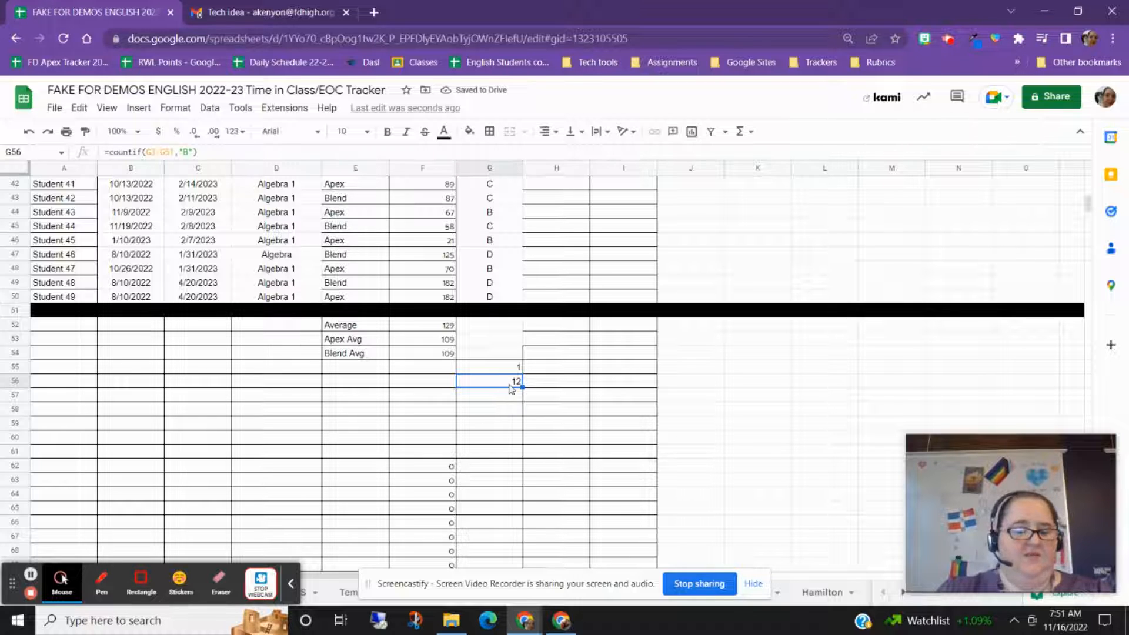
Copy the B grade count formula from G56 down to G57 and change its criterion to "C".
key("ctrl+c")
left_click(499, 395)
key("ctrl+v")
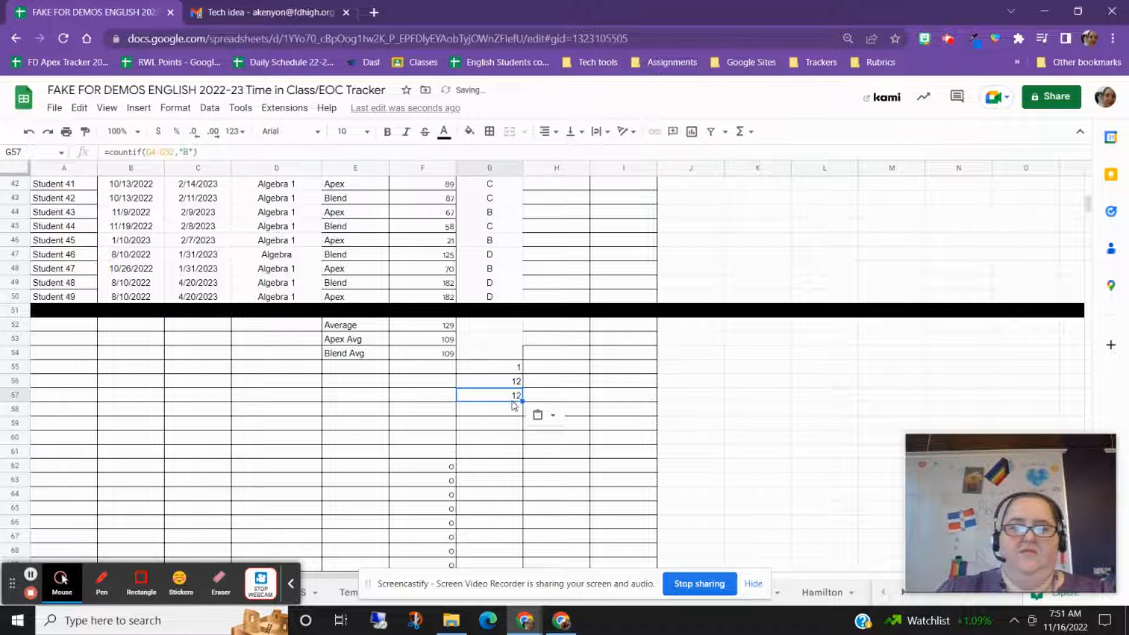
left_click(513, 401)
double_click(513, 401)
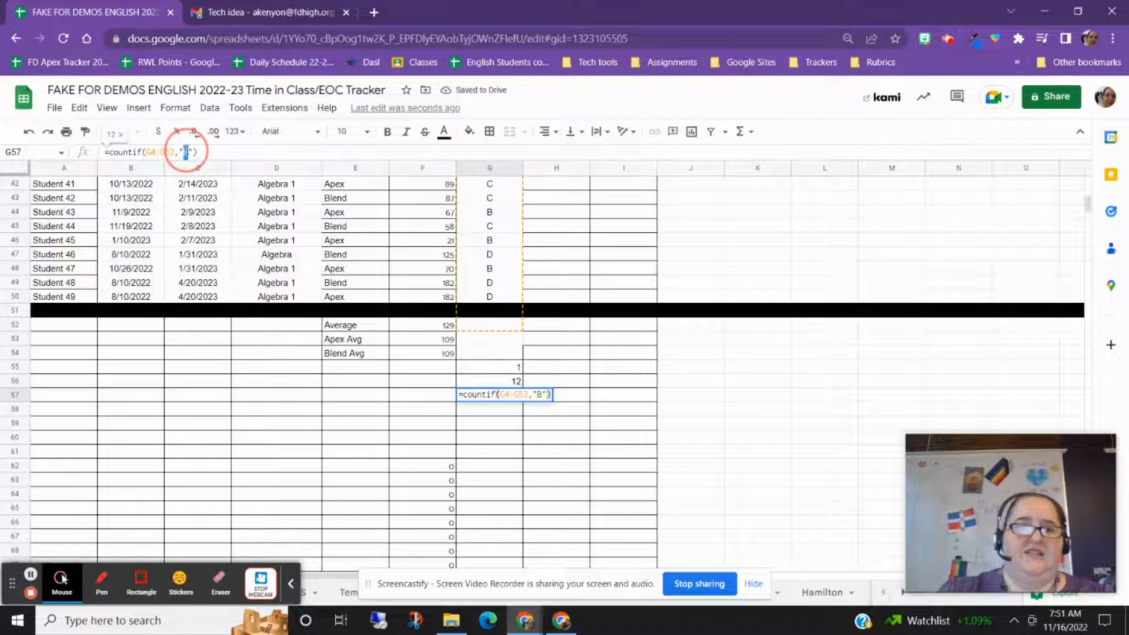
double_click(186, 152)
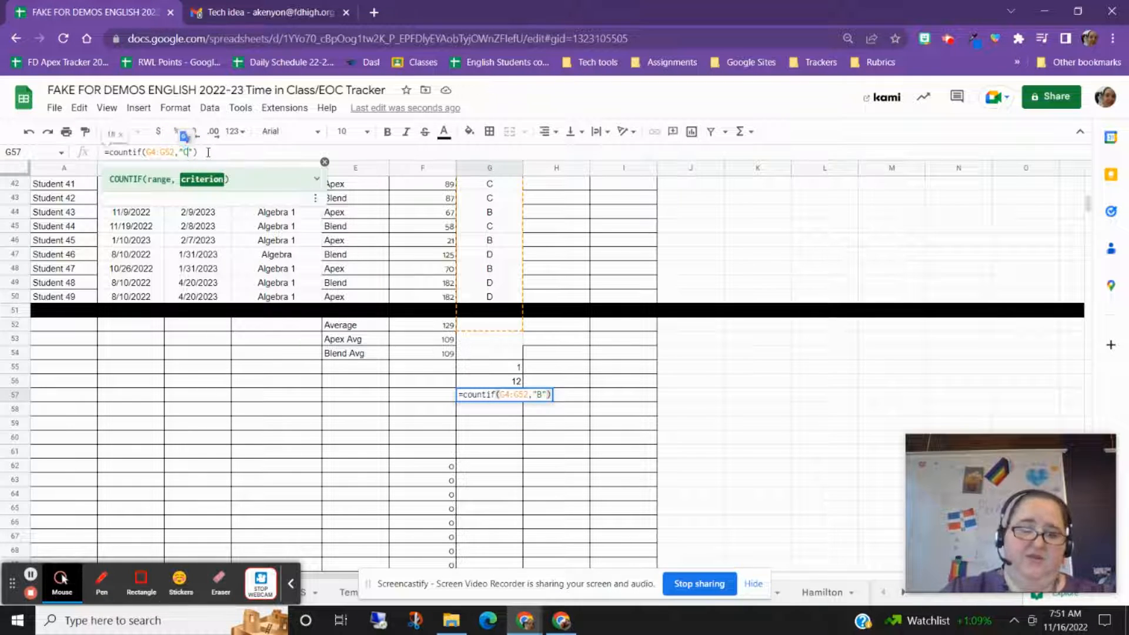
key("Return")
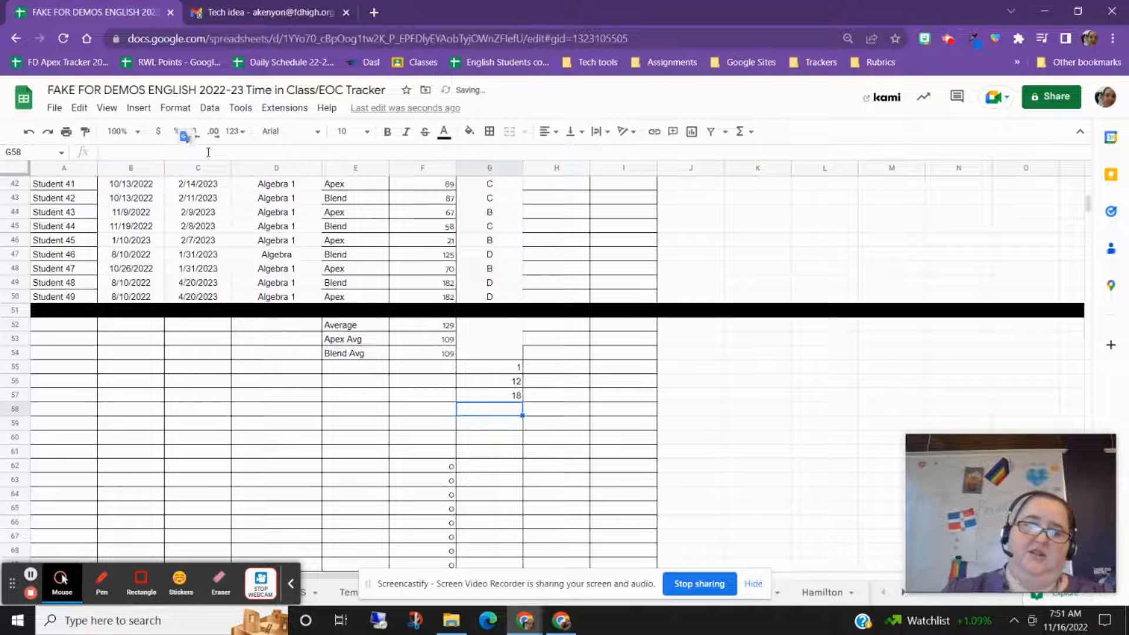
Copy the C grade count formula from G57 down to G58 and change its criterion to "D".
left_click(517, 396)
key("ctrl+c")
left_click(507, 409)
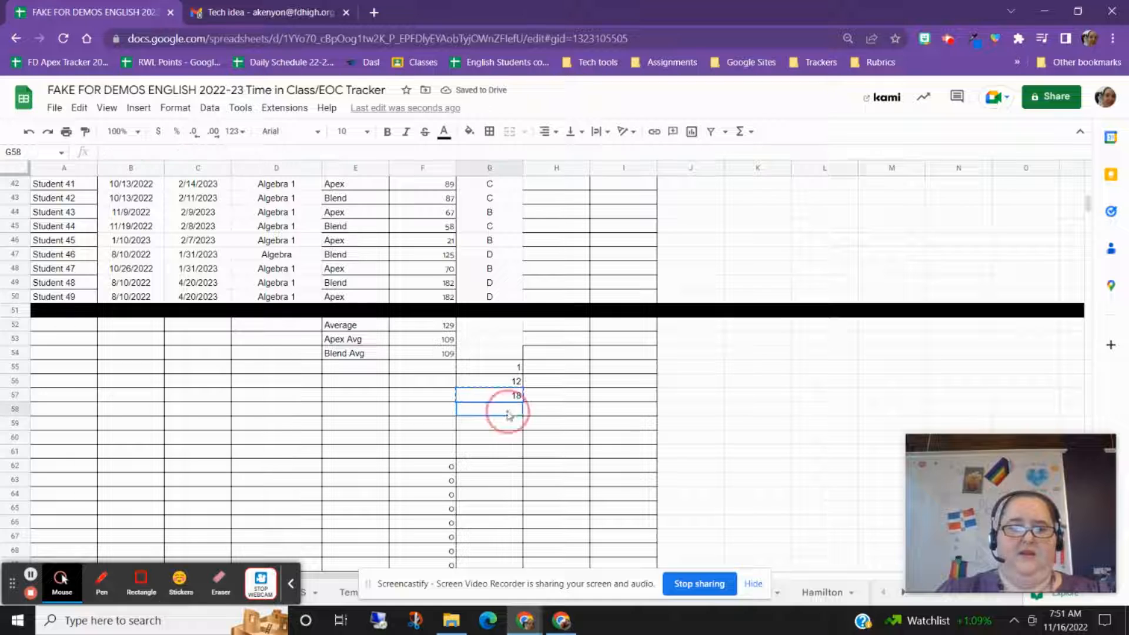
key("ctrl+v")
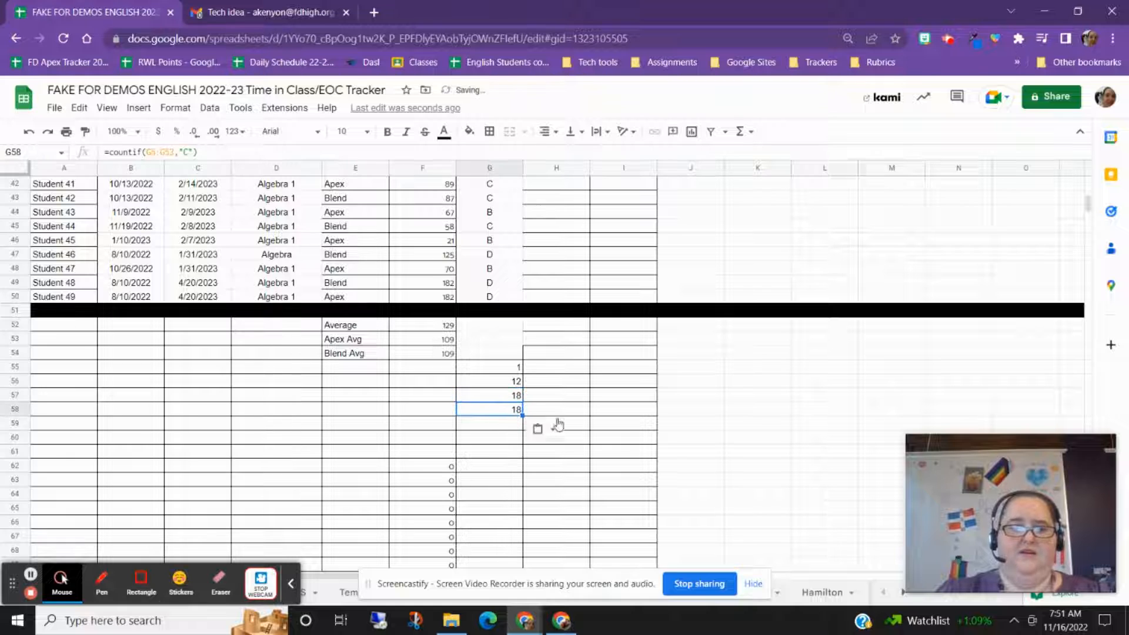
left_click(187, 153)
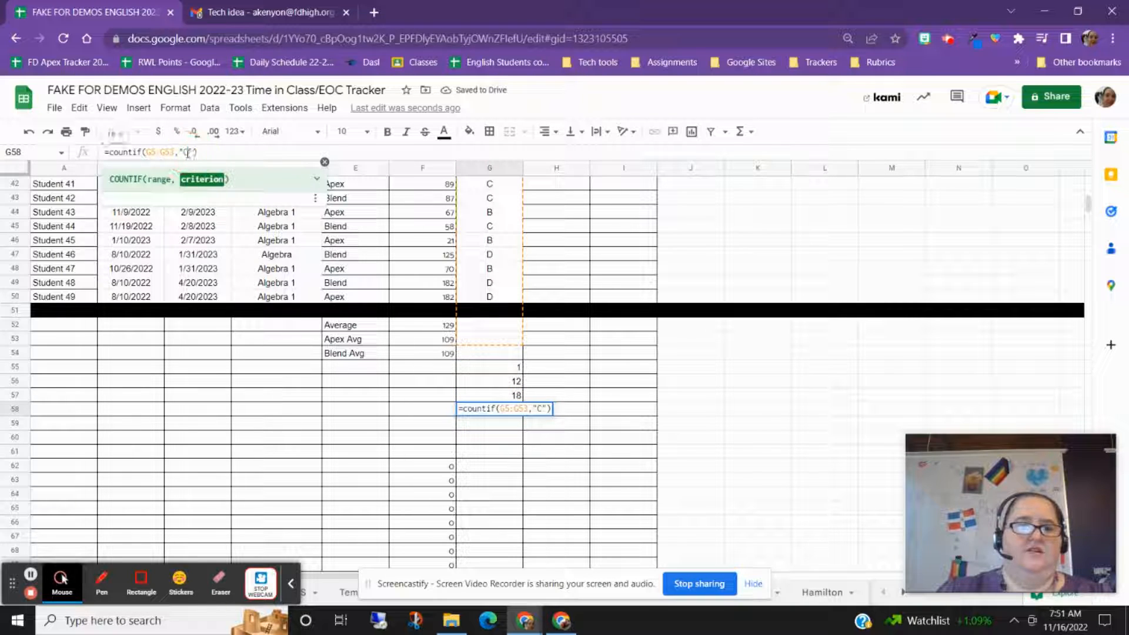
double_click(186, 153)
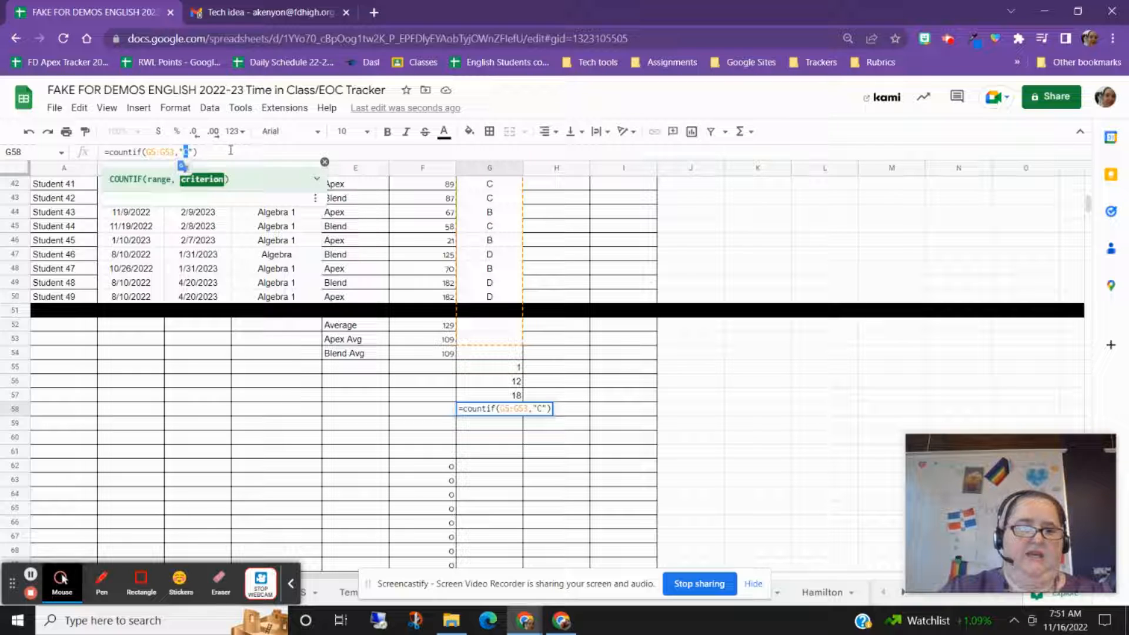
type("D")
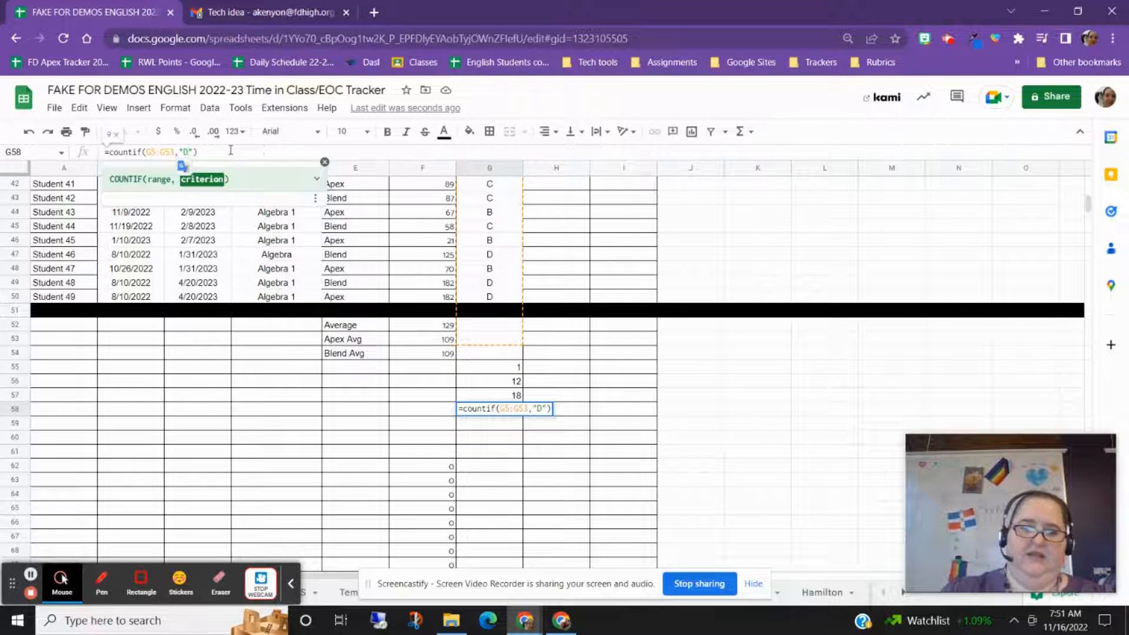
key("Return")
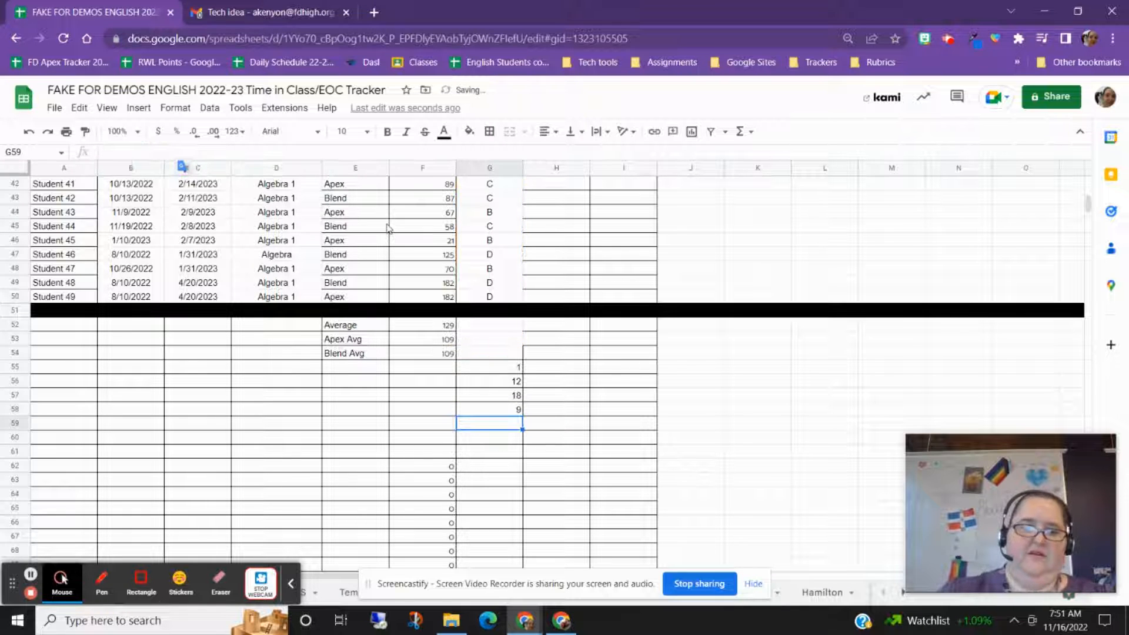
Label the grade counts by entering A, B, C and D in cells F55 through F58.
left_click(444, 367)
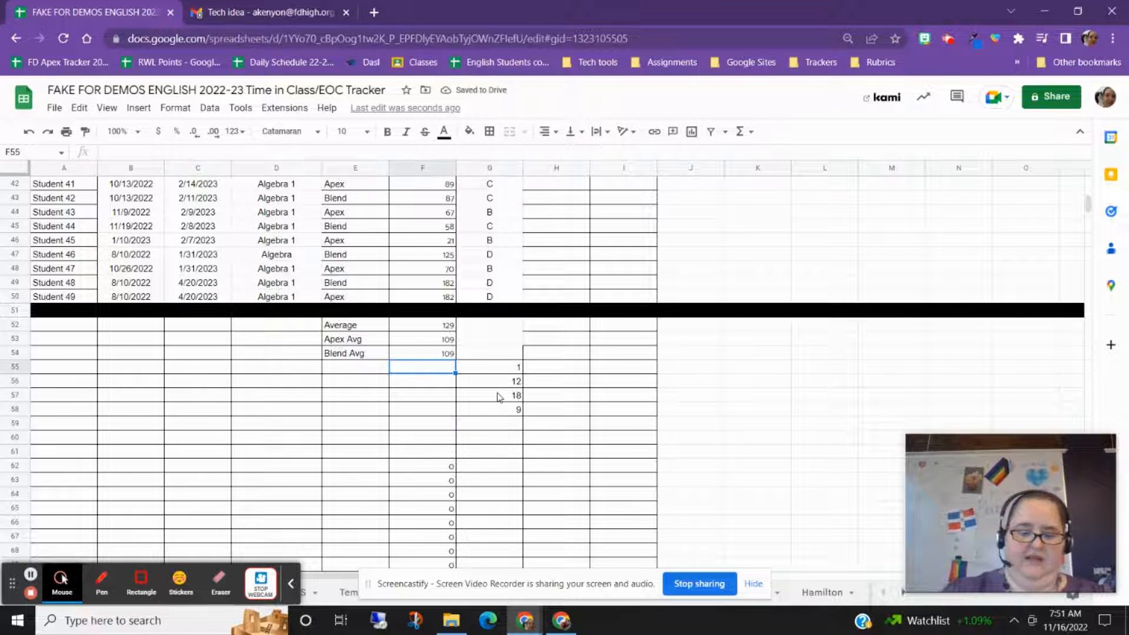
type("A")
key("Return")
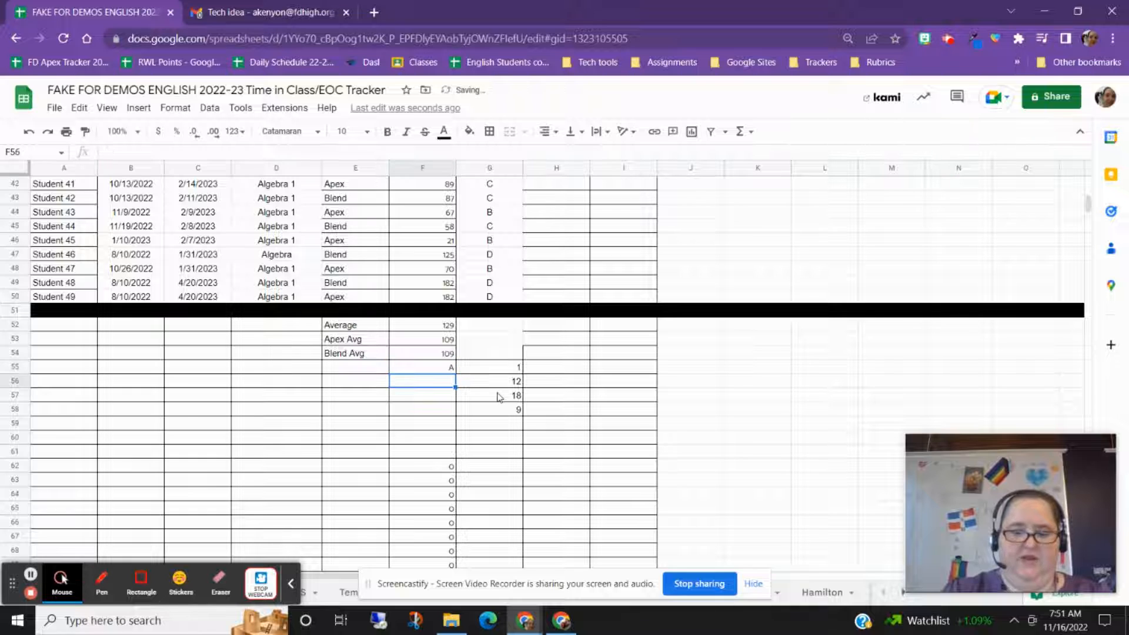
type("B")
key("Return")
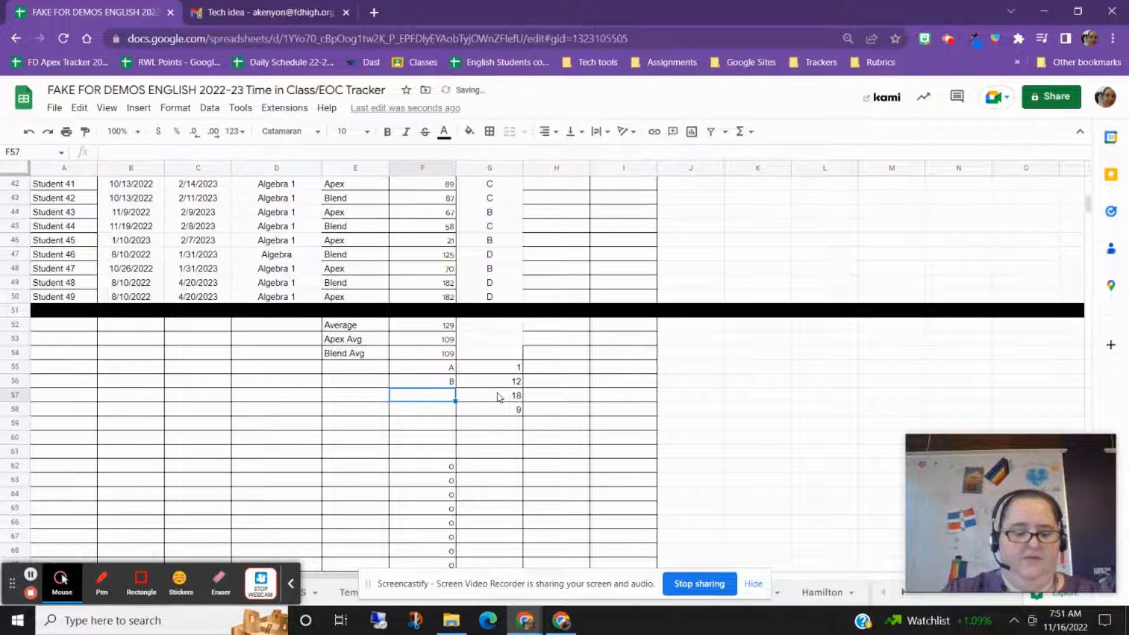
type("C")
key("Return")
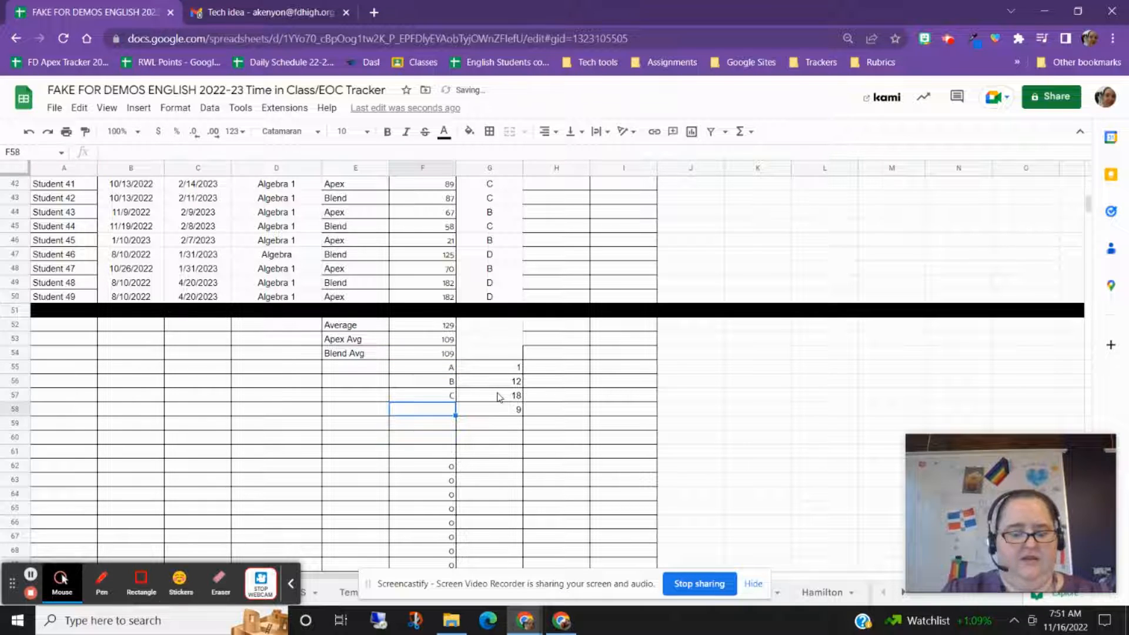
type("D")
left_click(498, 428)
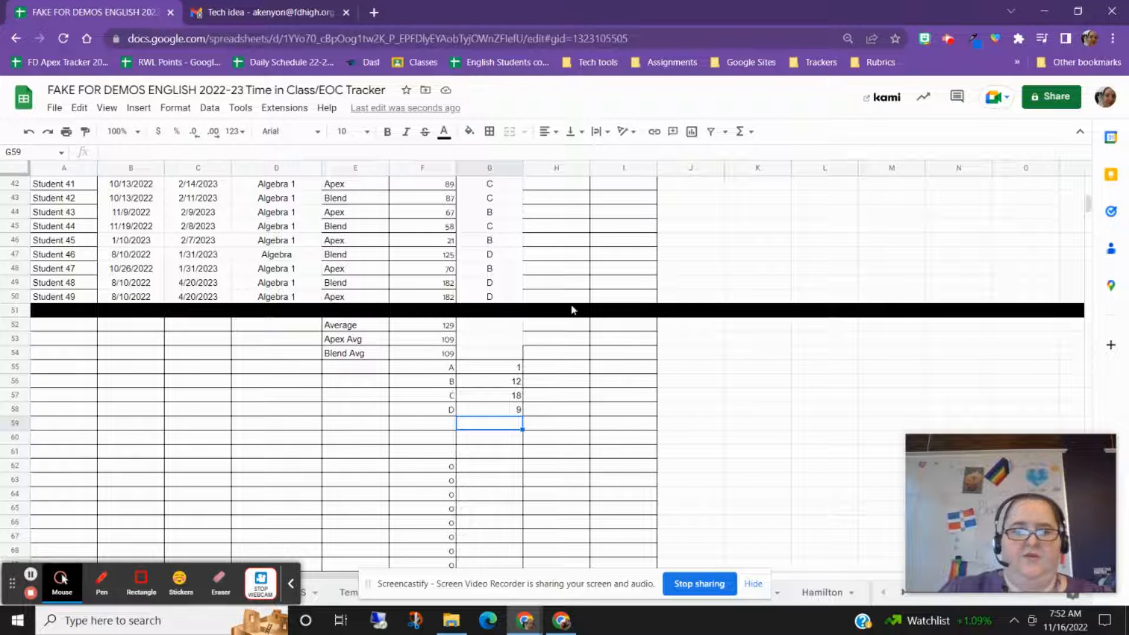
Review the student rows, the overall average formula in F52 and the A grade count formula in G55.
scroll(564, 311, "up", 9)
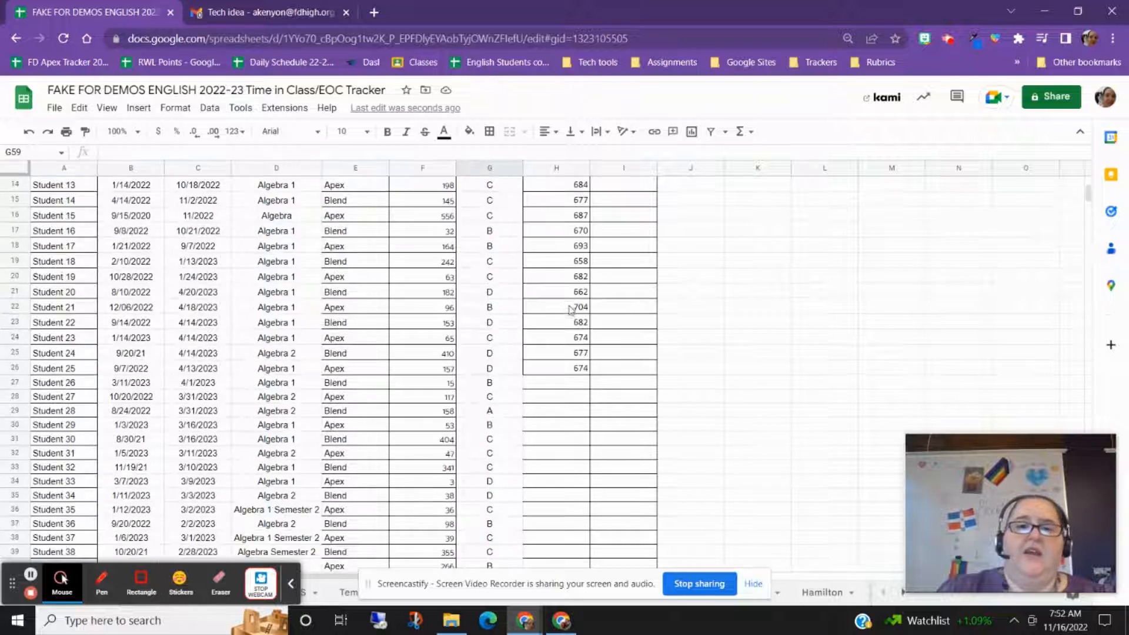
scroll(570, 310, "up", 5)
scroll(571, 295, "down", 3)
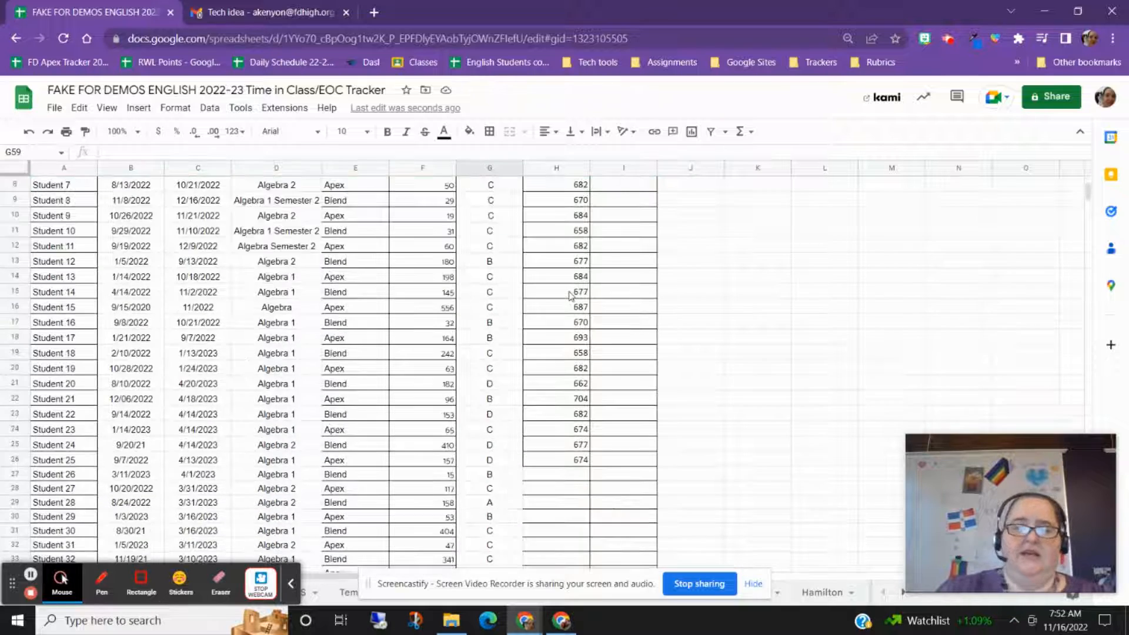
scroll(569, 294, "down", 10)
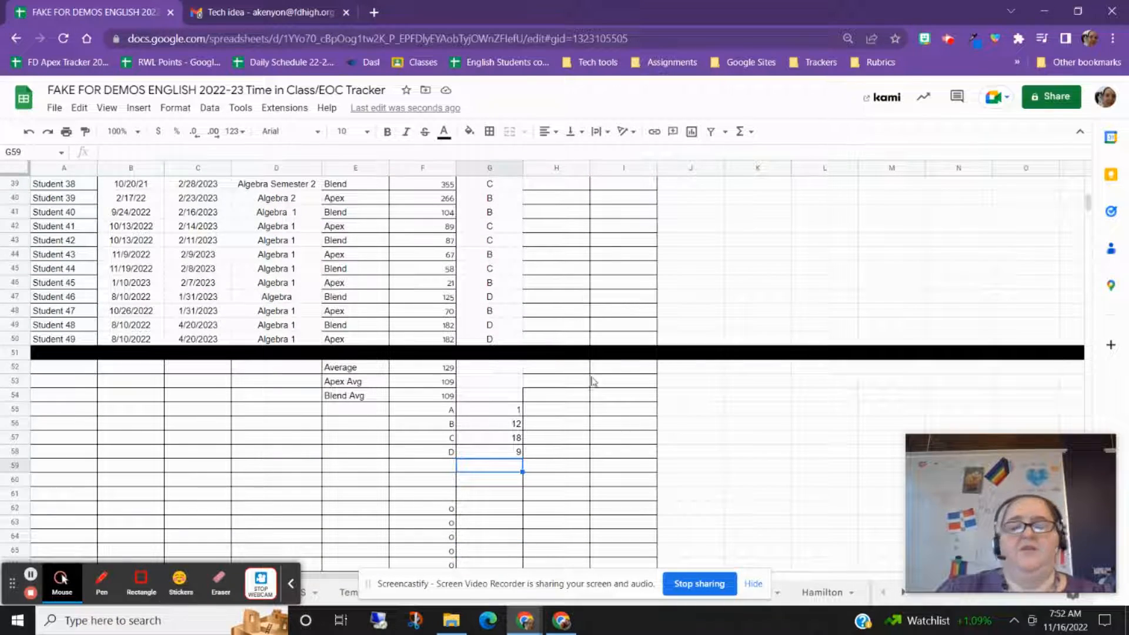
left_click(427, 369)
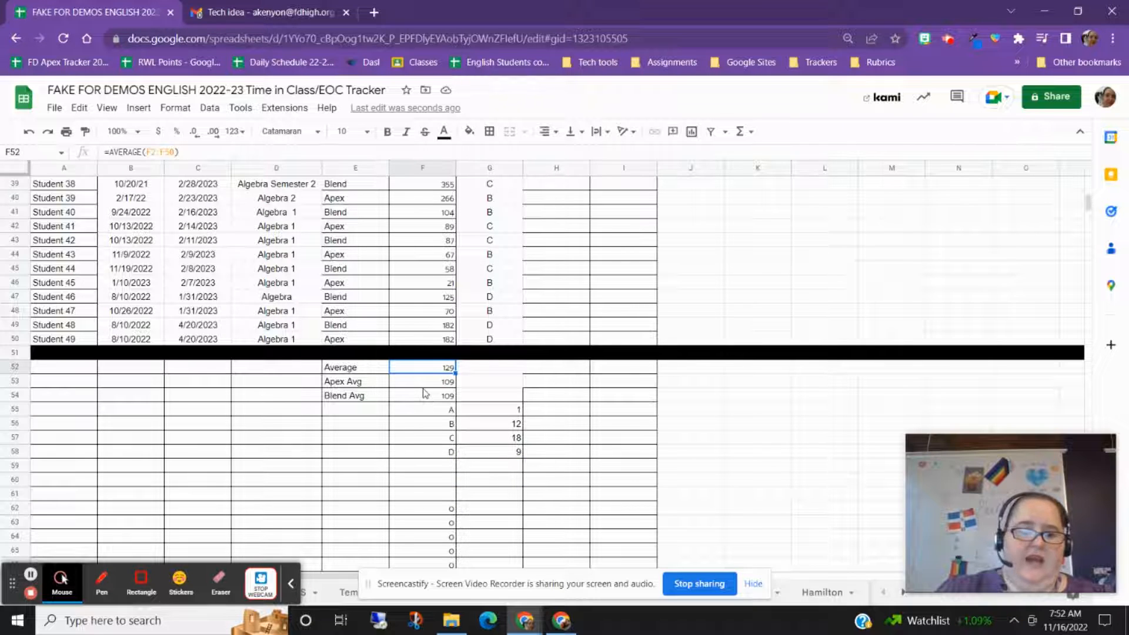
left_click(490, 410)
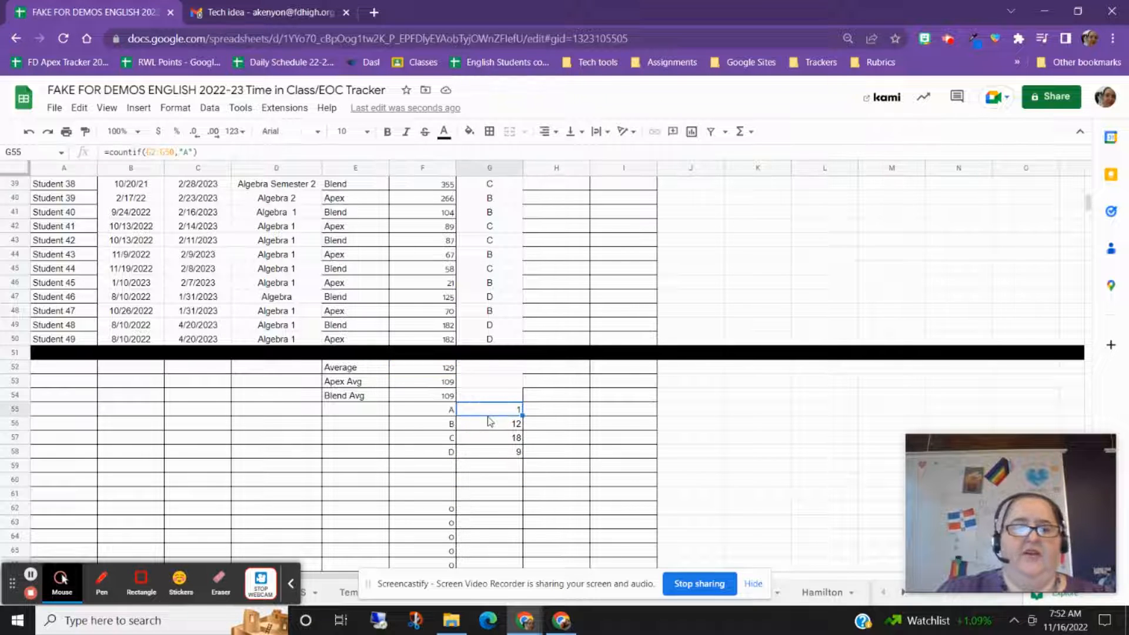